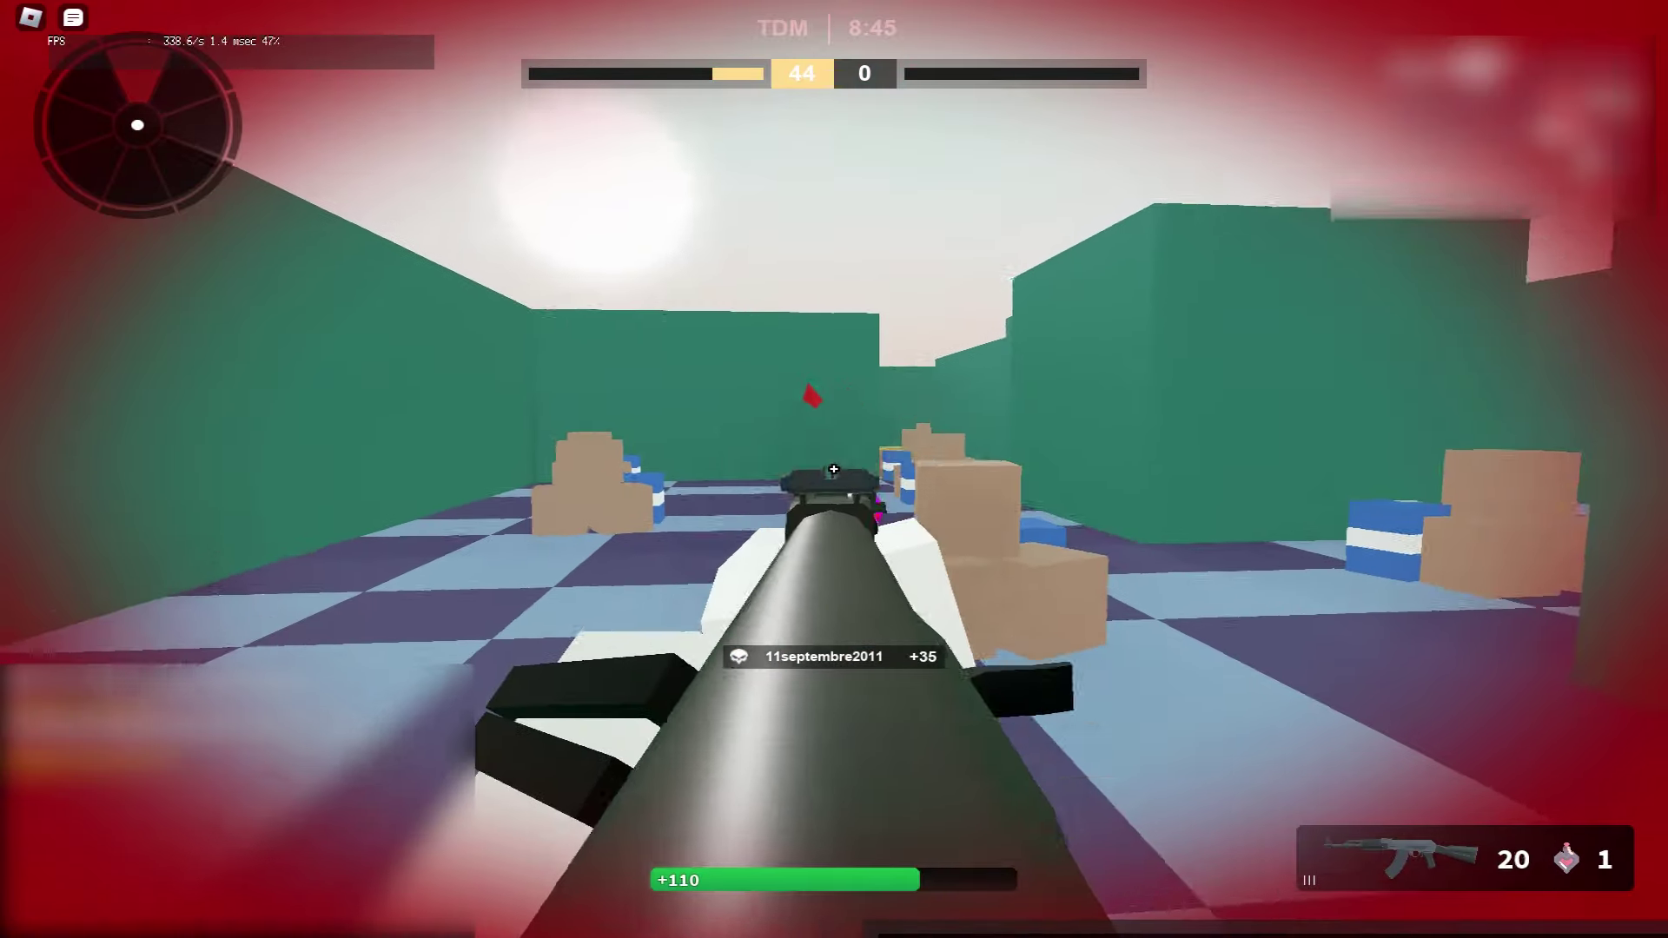
click(834, 469)
click(835, 469)
click(834, 469)
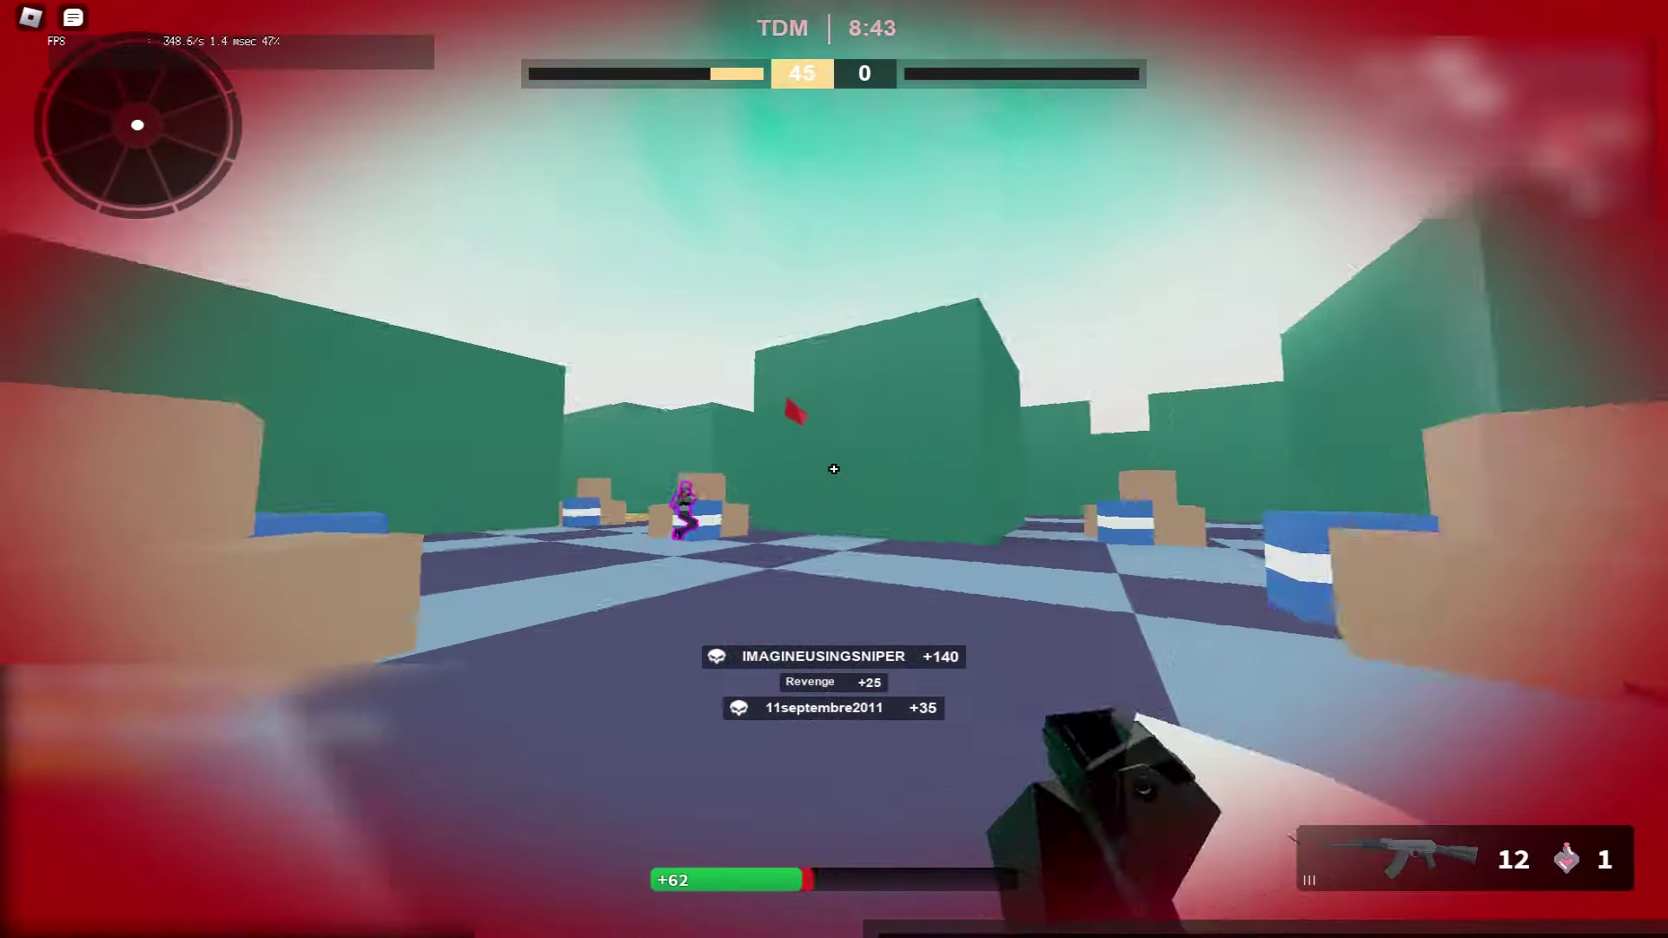
key(g)
right_click(834, 470)
click(835, 469)
key(r)
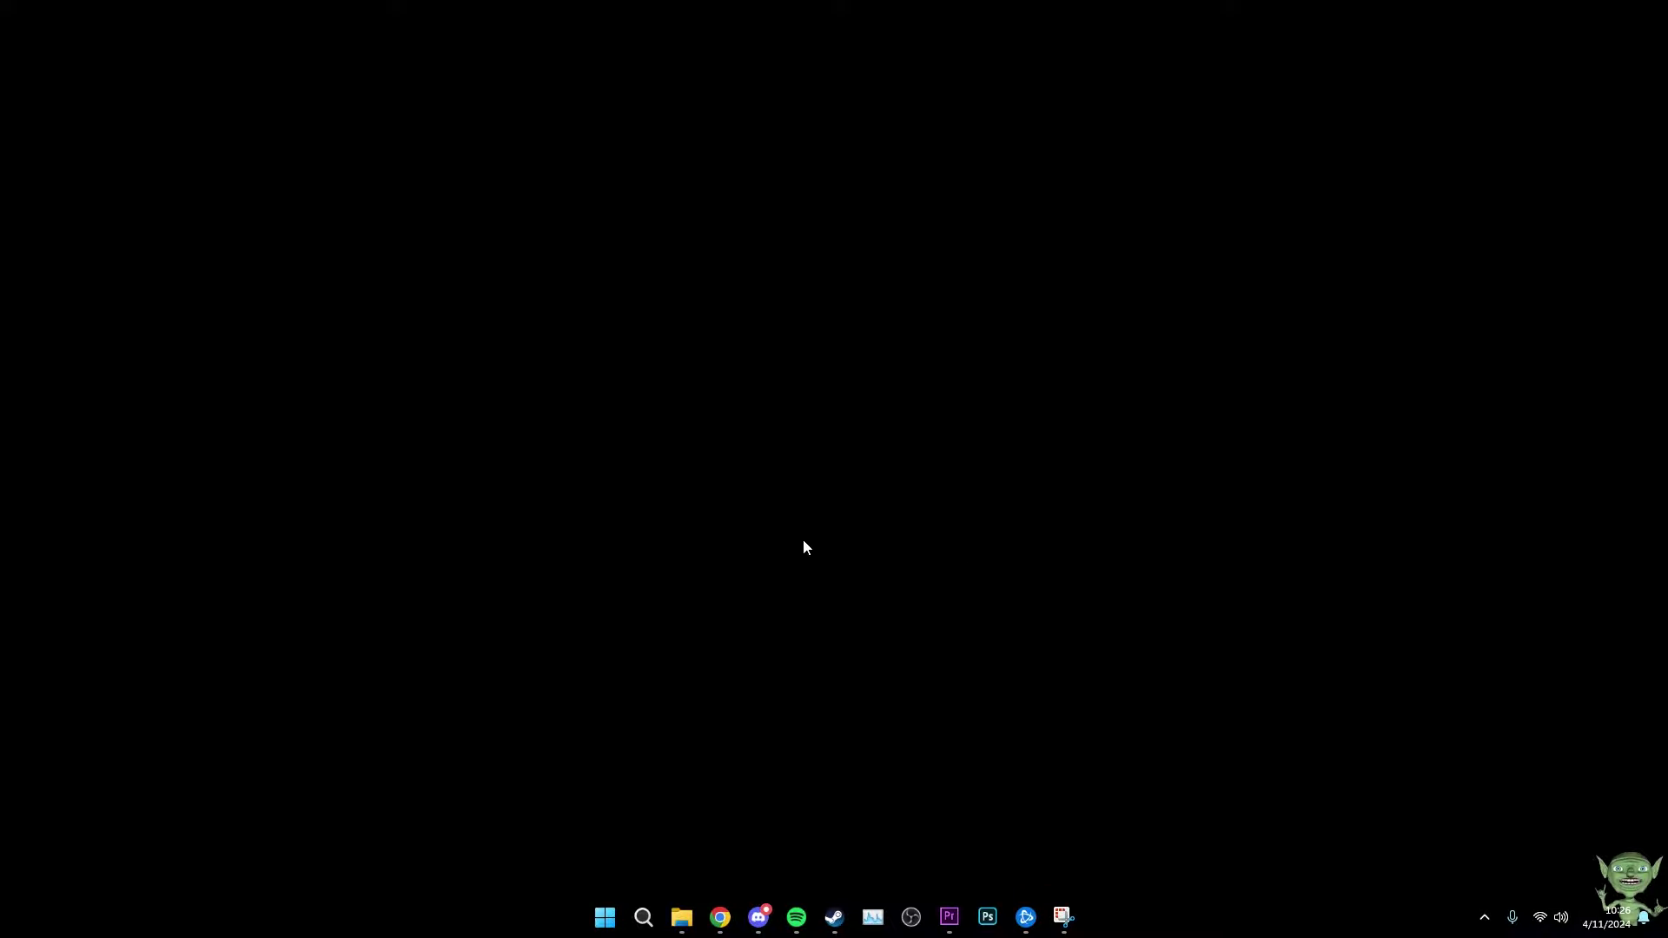
- Open the file location of the recently added Roblox Player app
key(super)
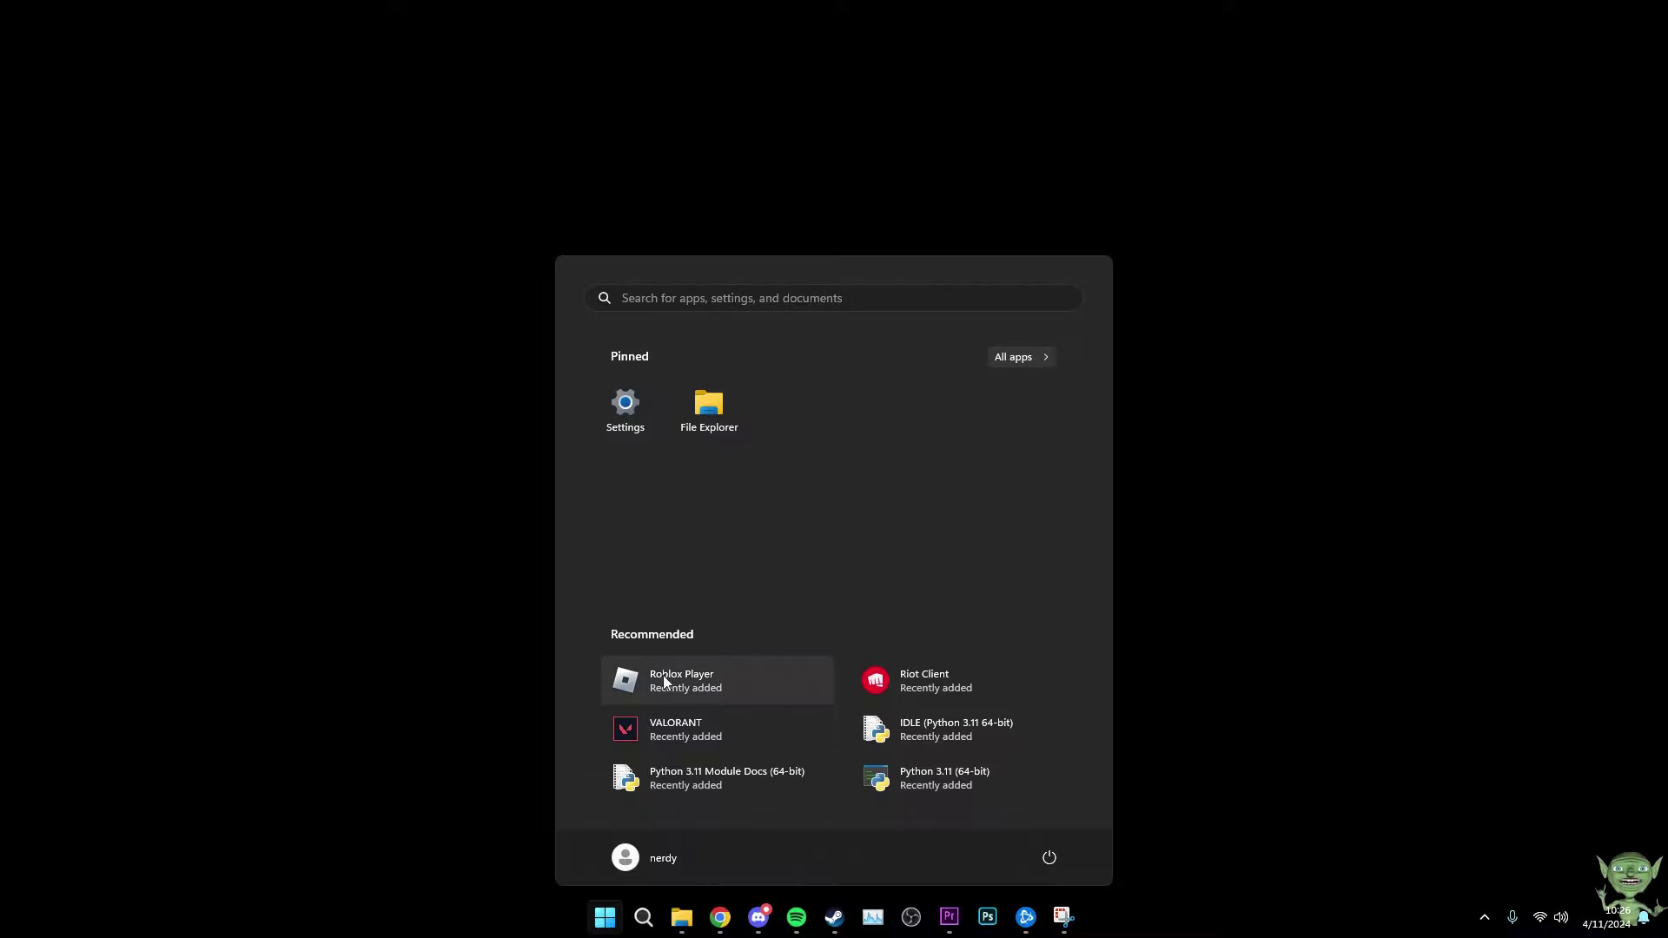
right_click(686, 678)
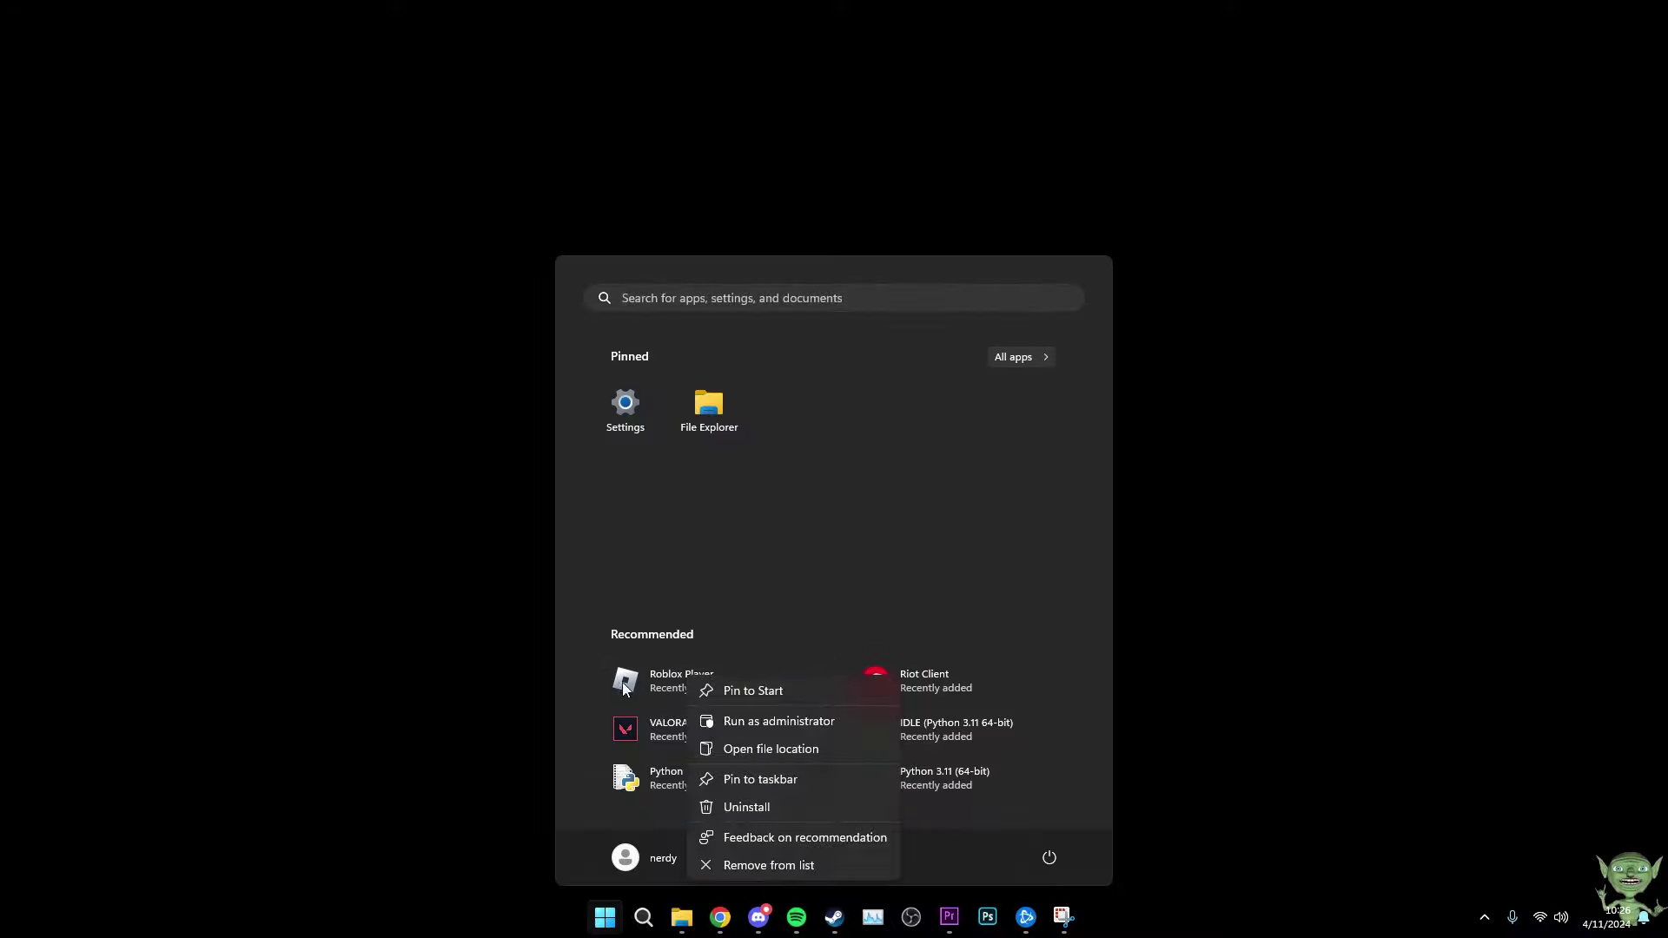
click(753, 752)
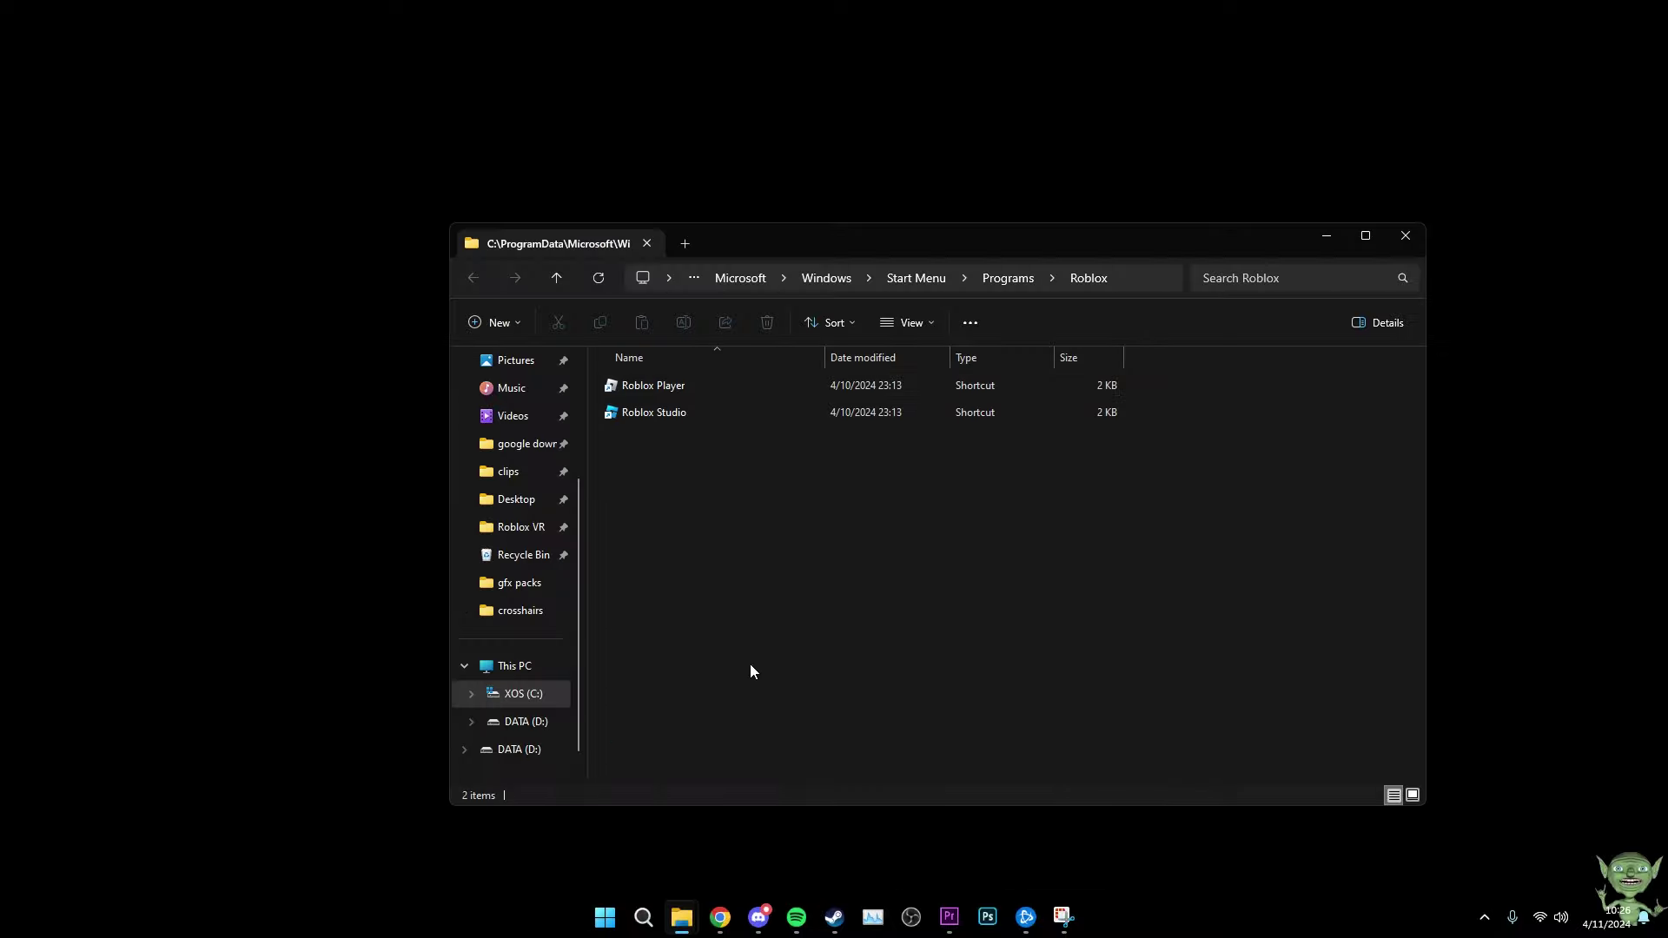
drag(797, 563, 635, 393)
click(746, 471)
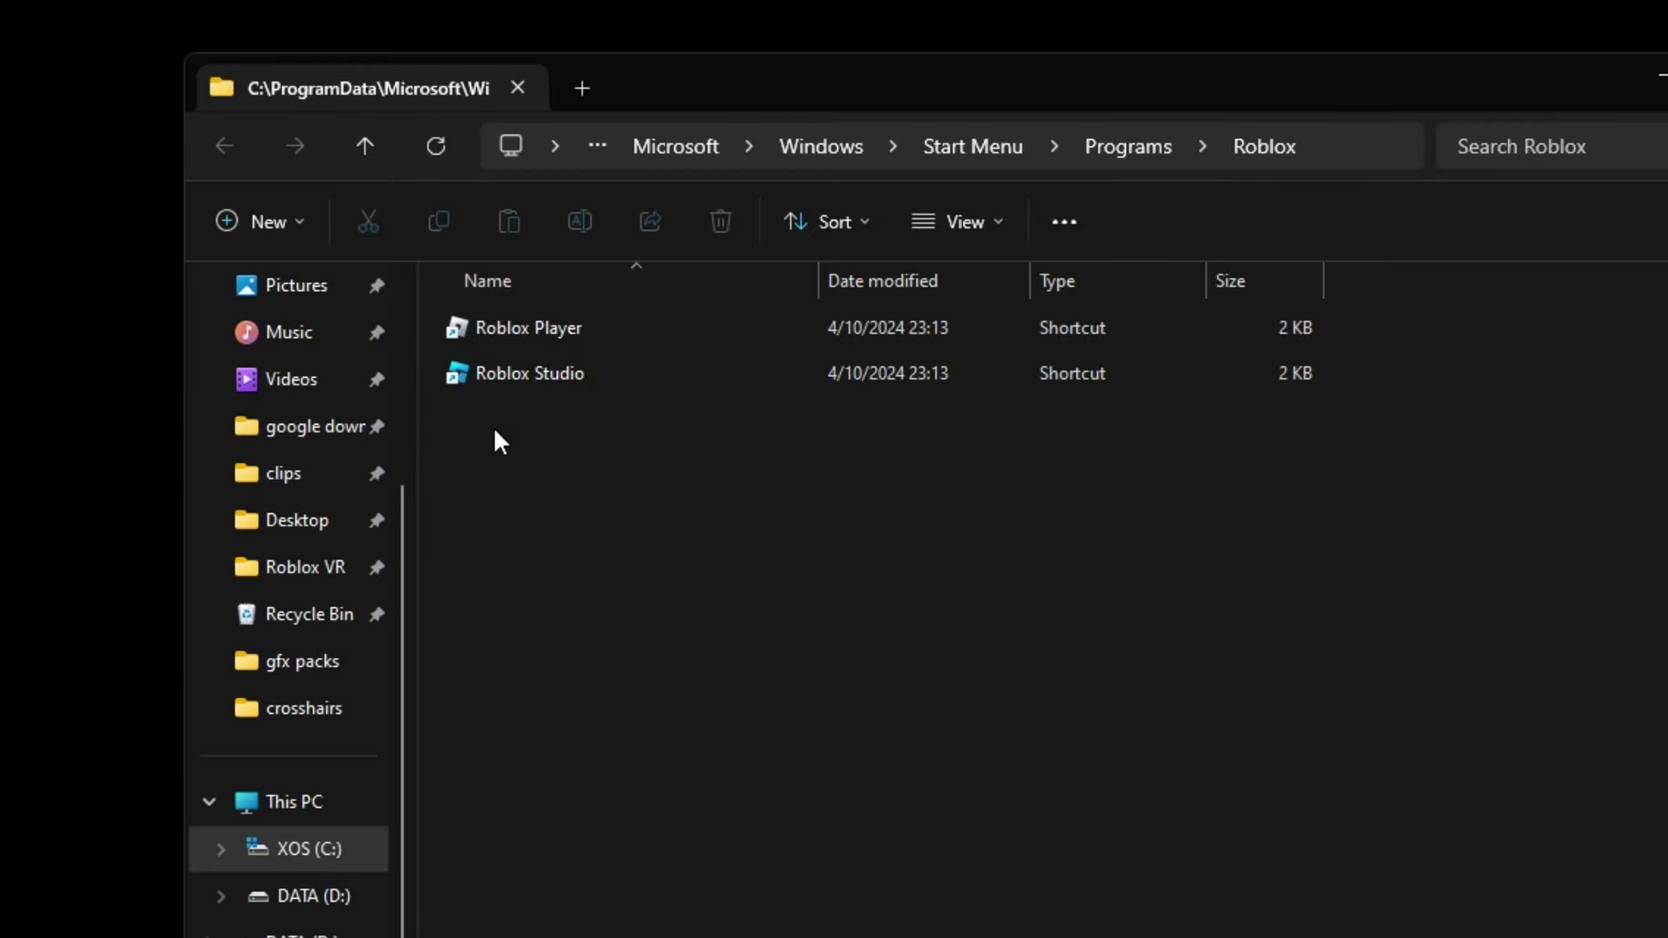
click(653, 408)
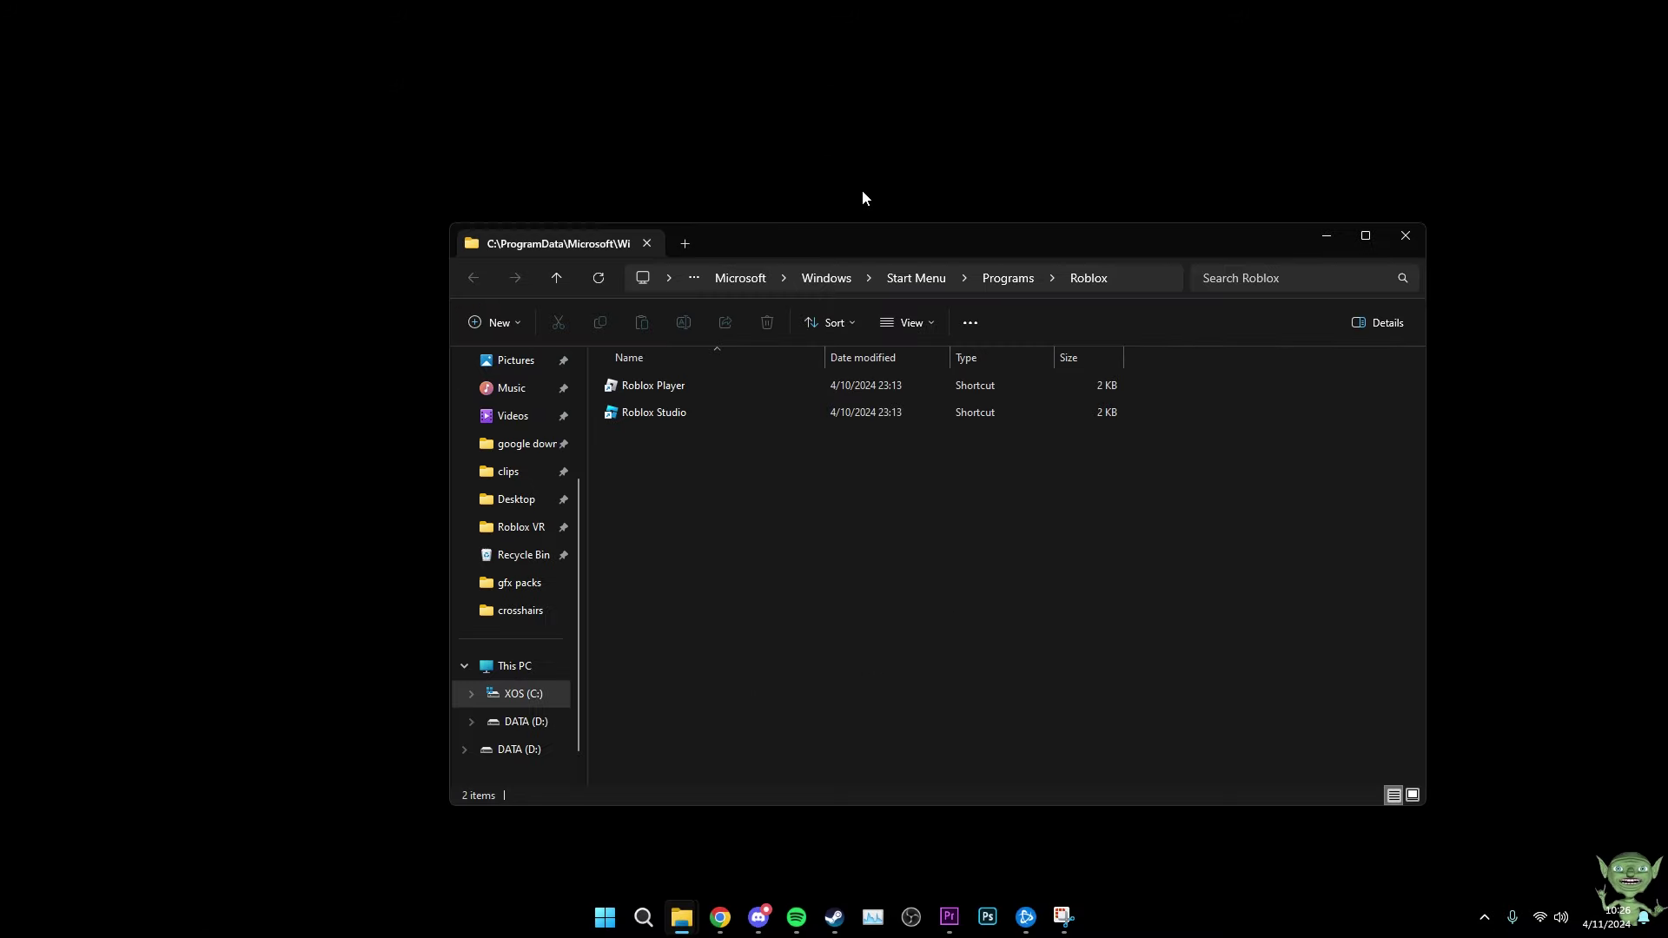
mouse_move(858, 233)
mouse_down()
mouse_move(768, 216)
mouse_move(828, 238)
mouse_up()
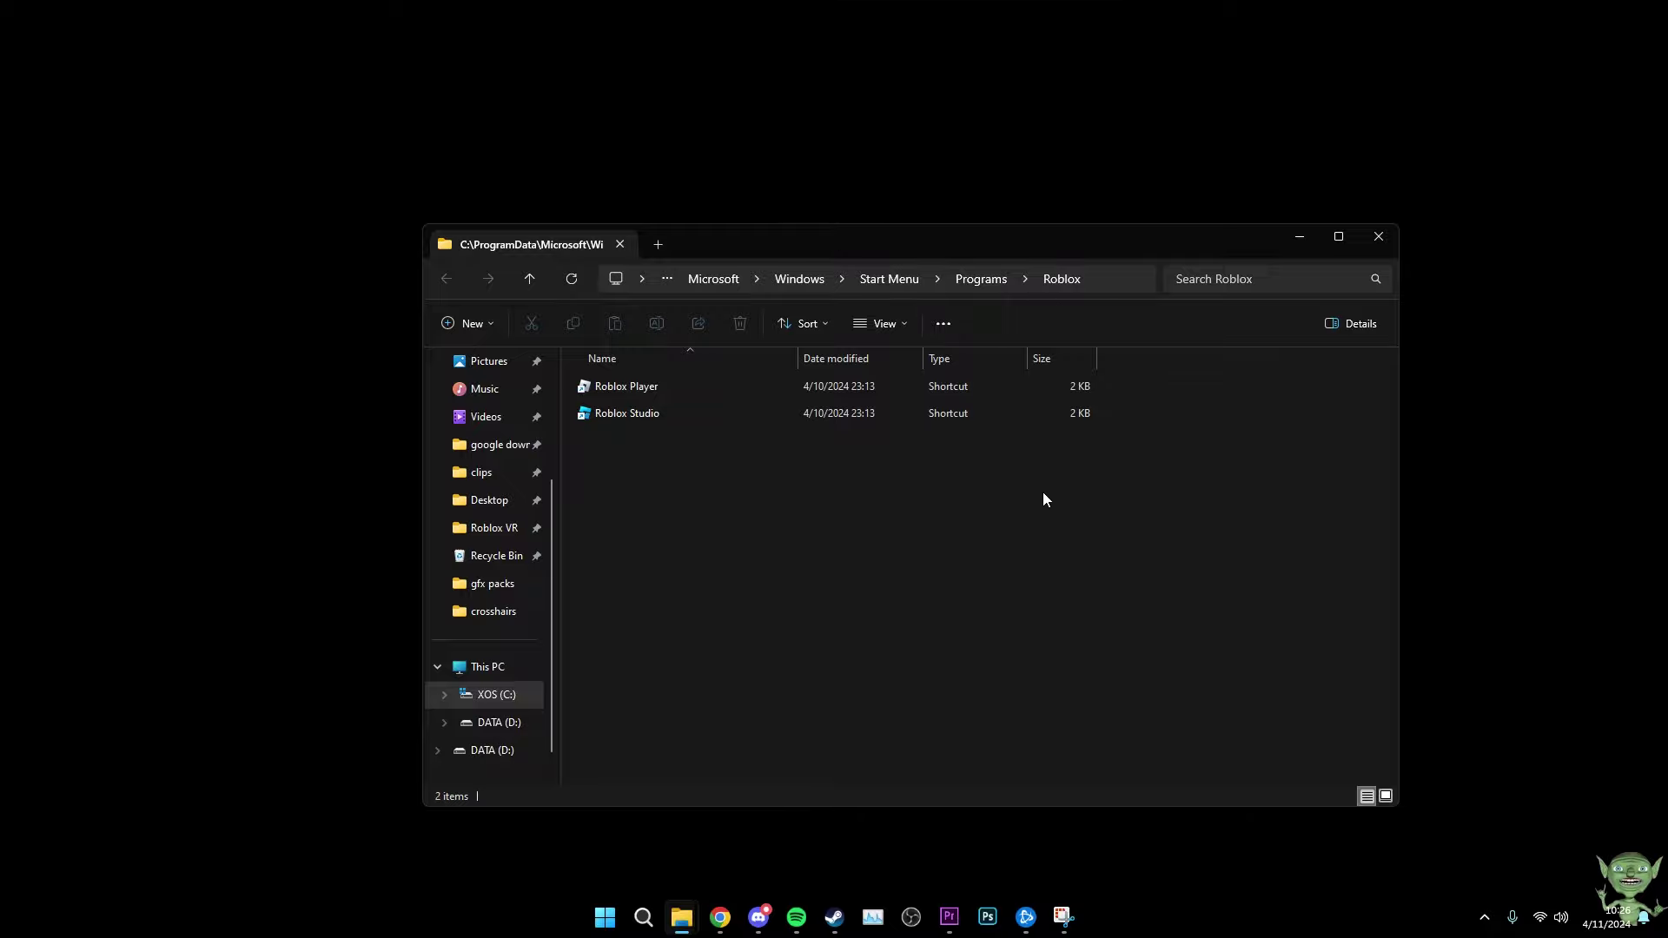
- Open the file location of the Roblox Player shortcut to reach the Roblox version folder
drag(784, 550, 658, 385)
click(705, 464)
right_click(623, 381)
click(587, 523)
right_click(622, 385)
right_click(623, 384)
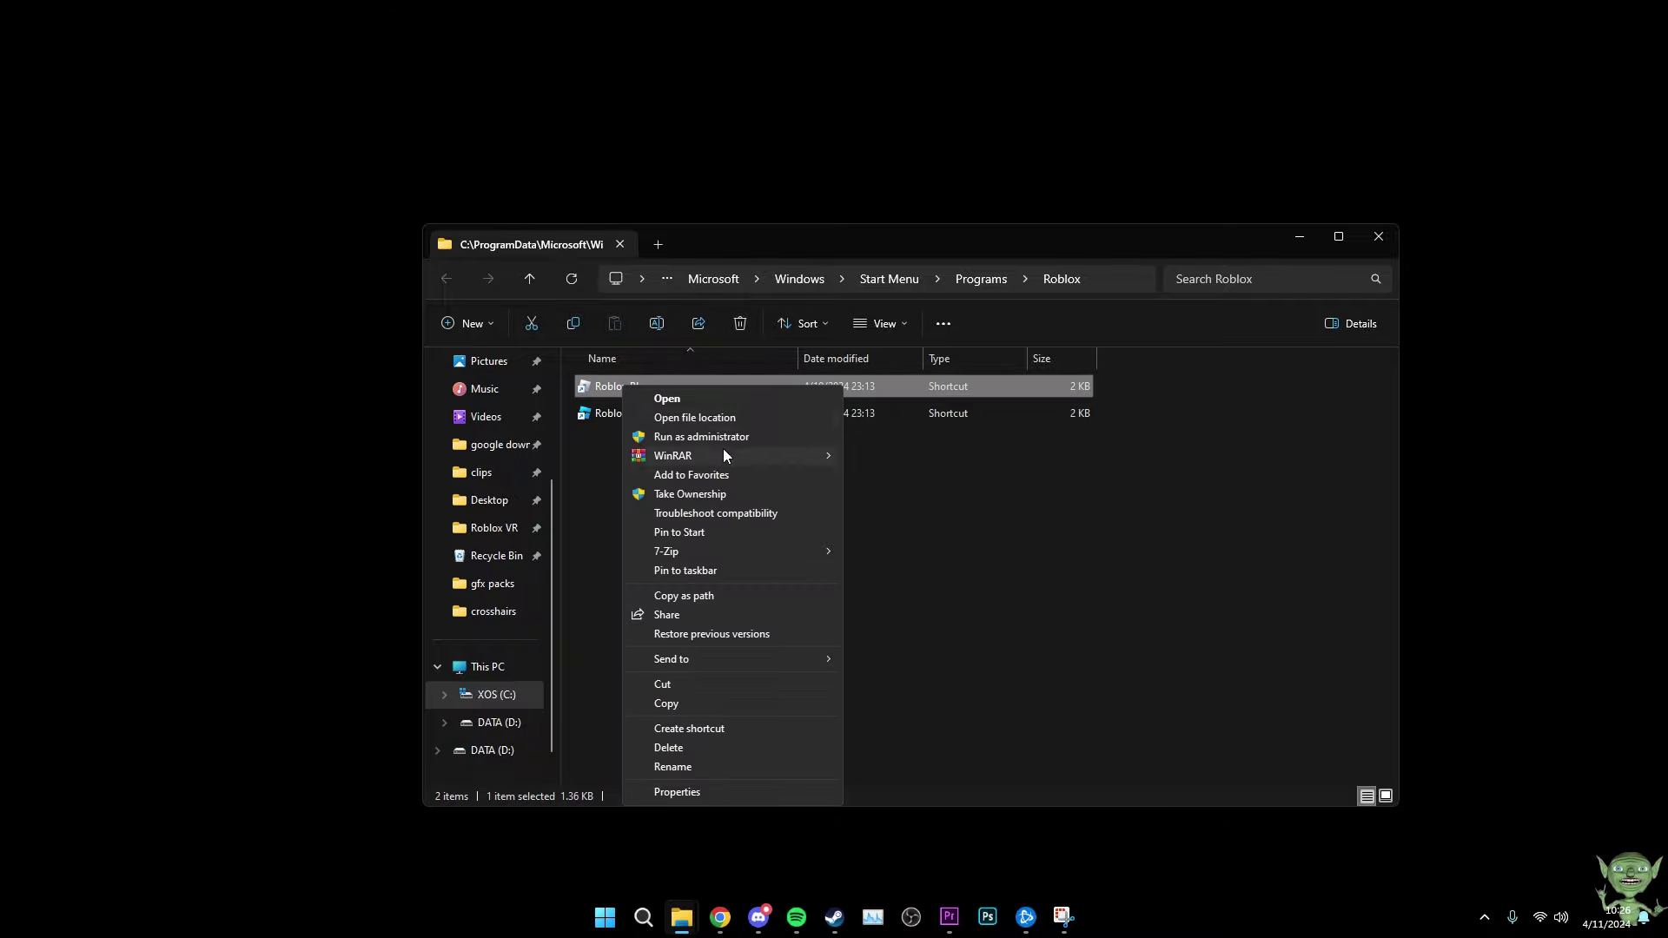
click(662, 414)
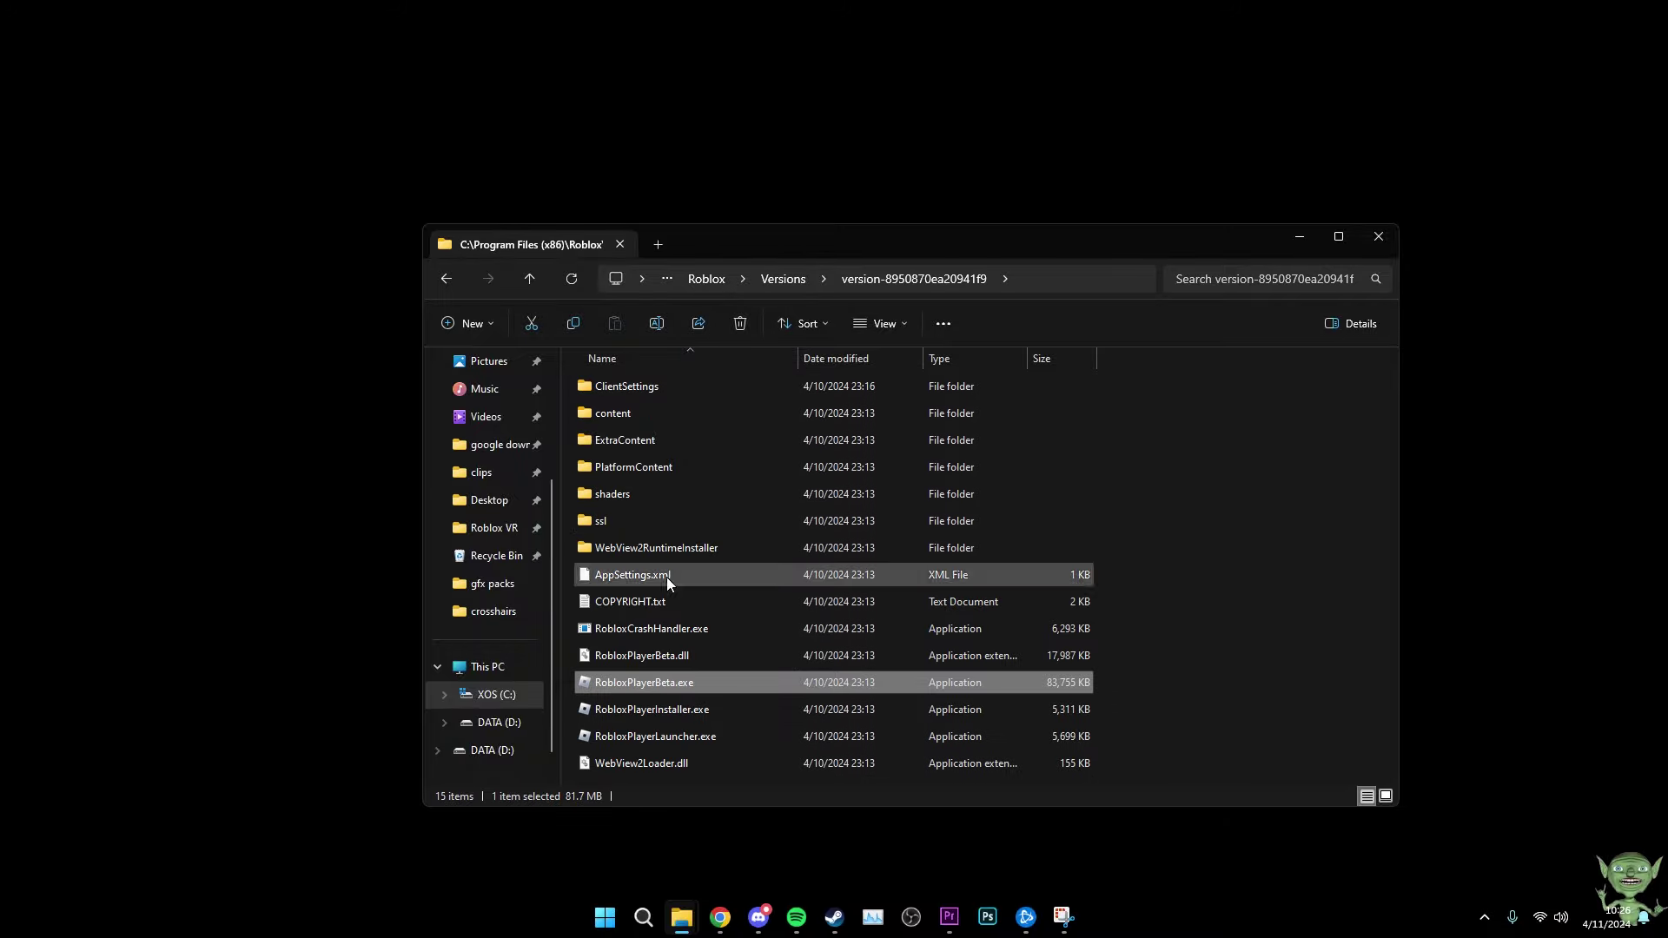
- Open the KeyboardMouse folder under content, textures, Cursors in the Roblox version folder
click(653, 469)
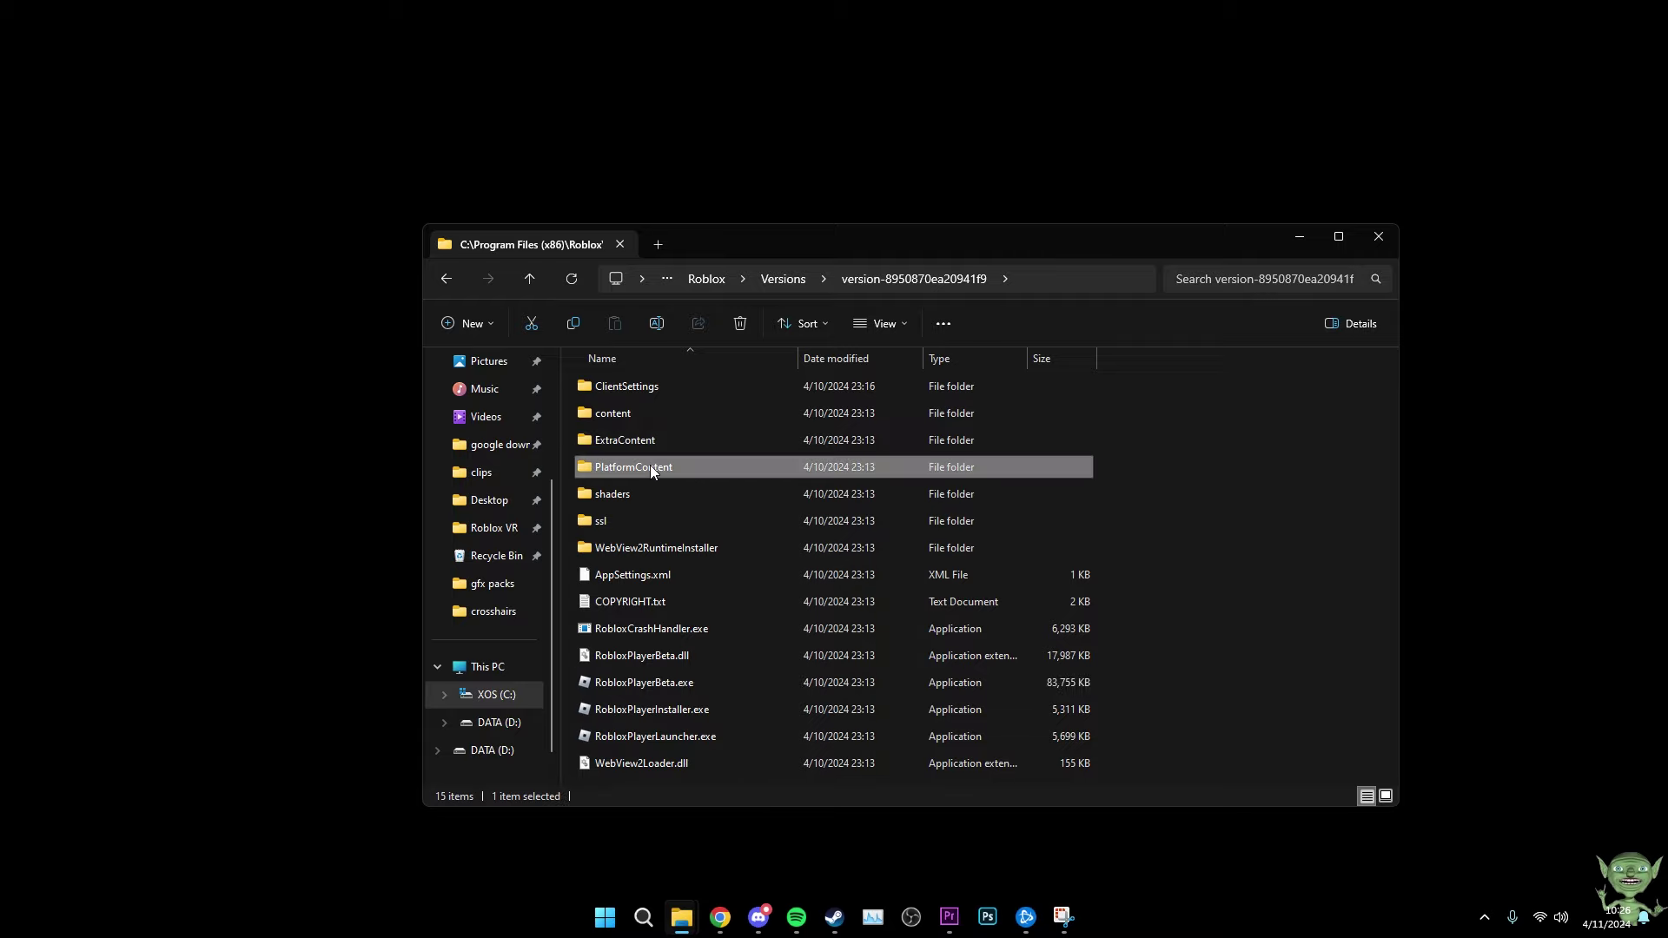
double_click(650, 466)
key(alt+Left)
double_click(648, 413)
click(623, 556)
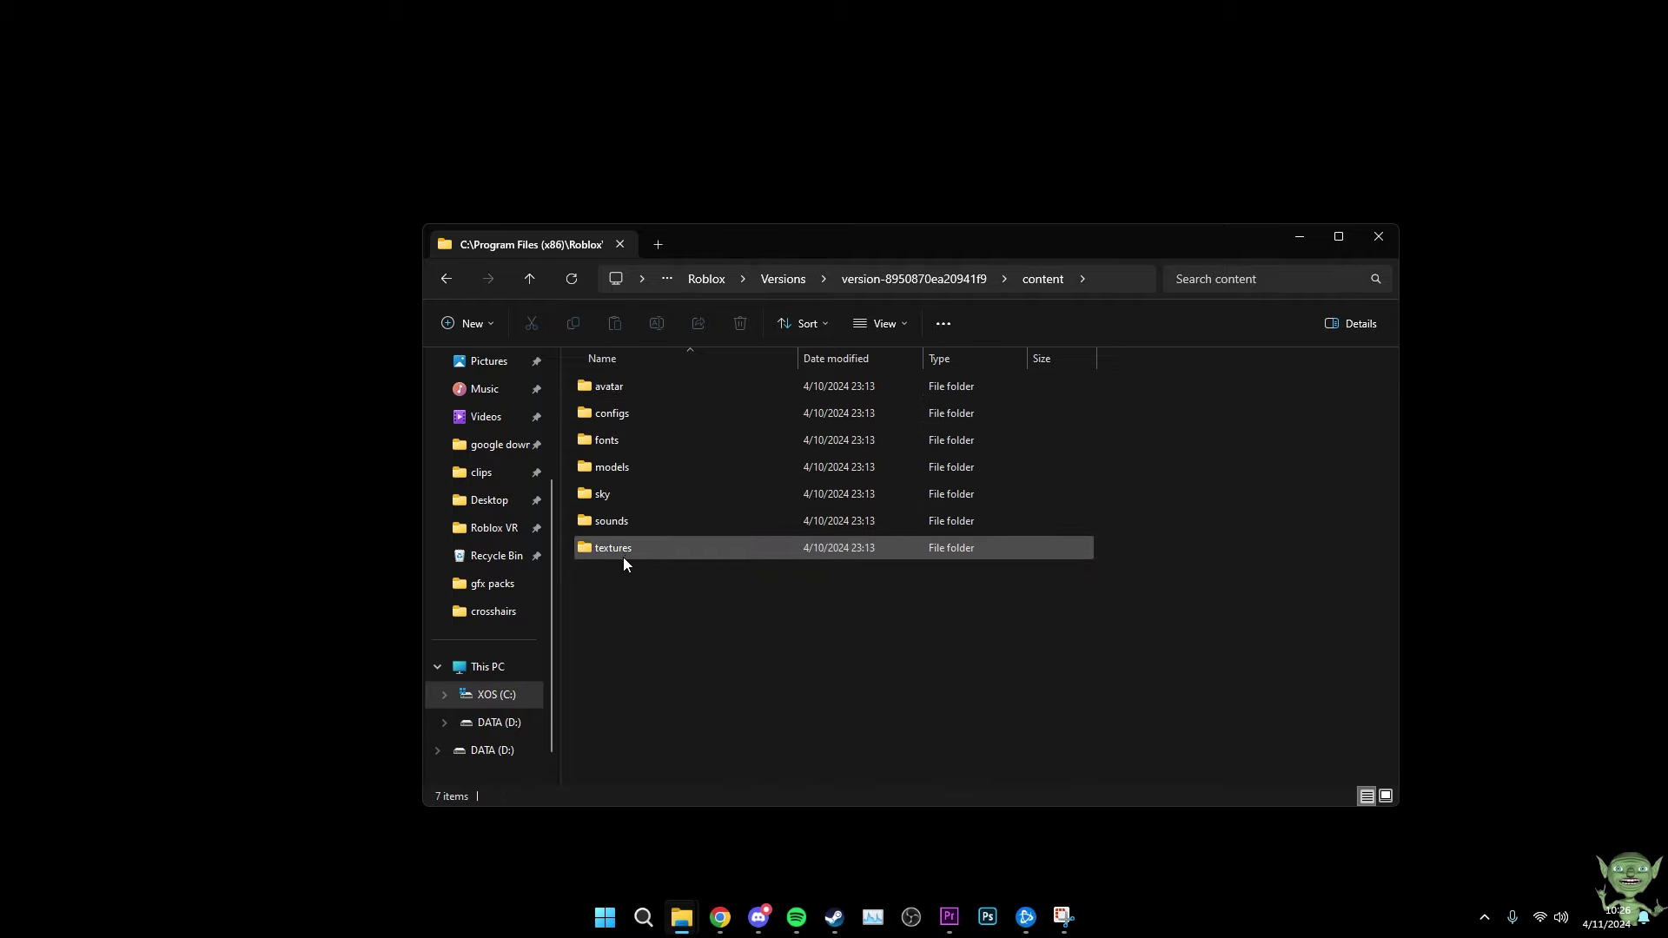
double_click(624, 551)
scroll(639, 544, down, 3)
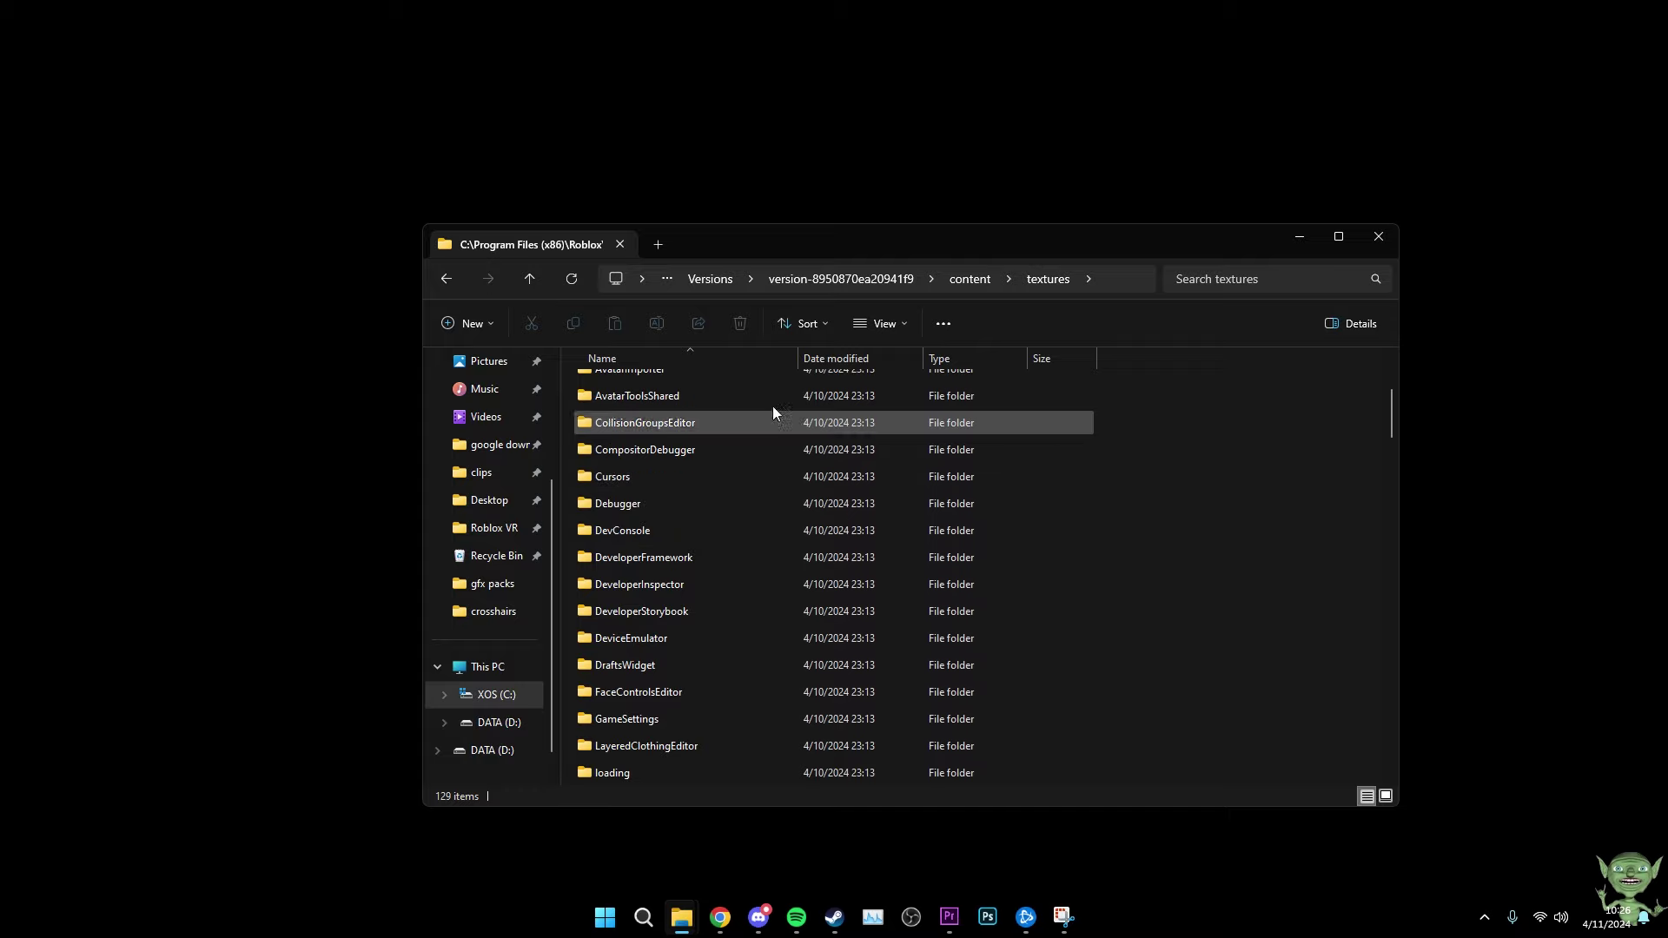
double_click(628, 477)
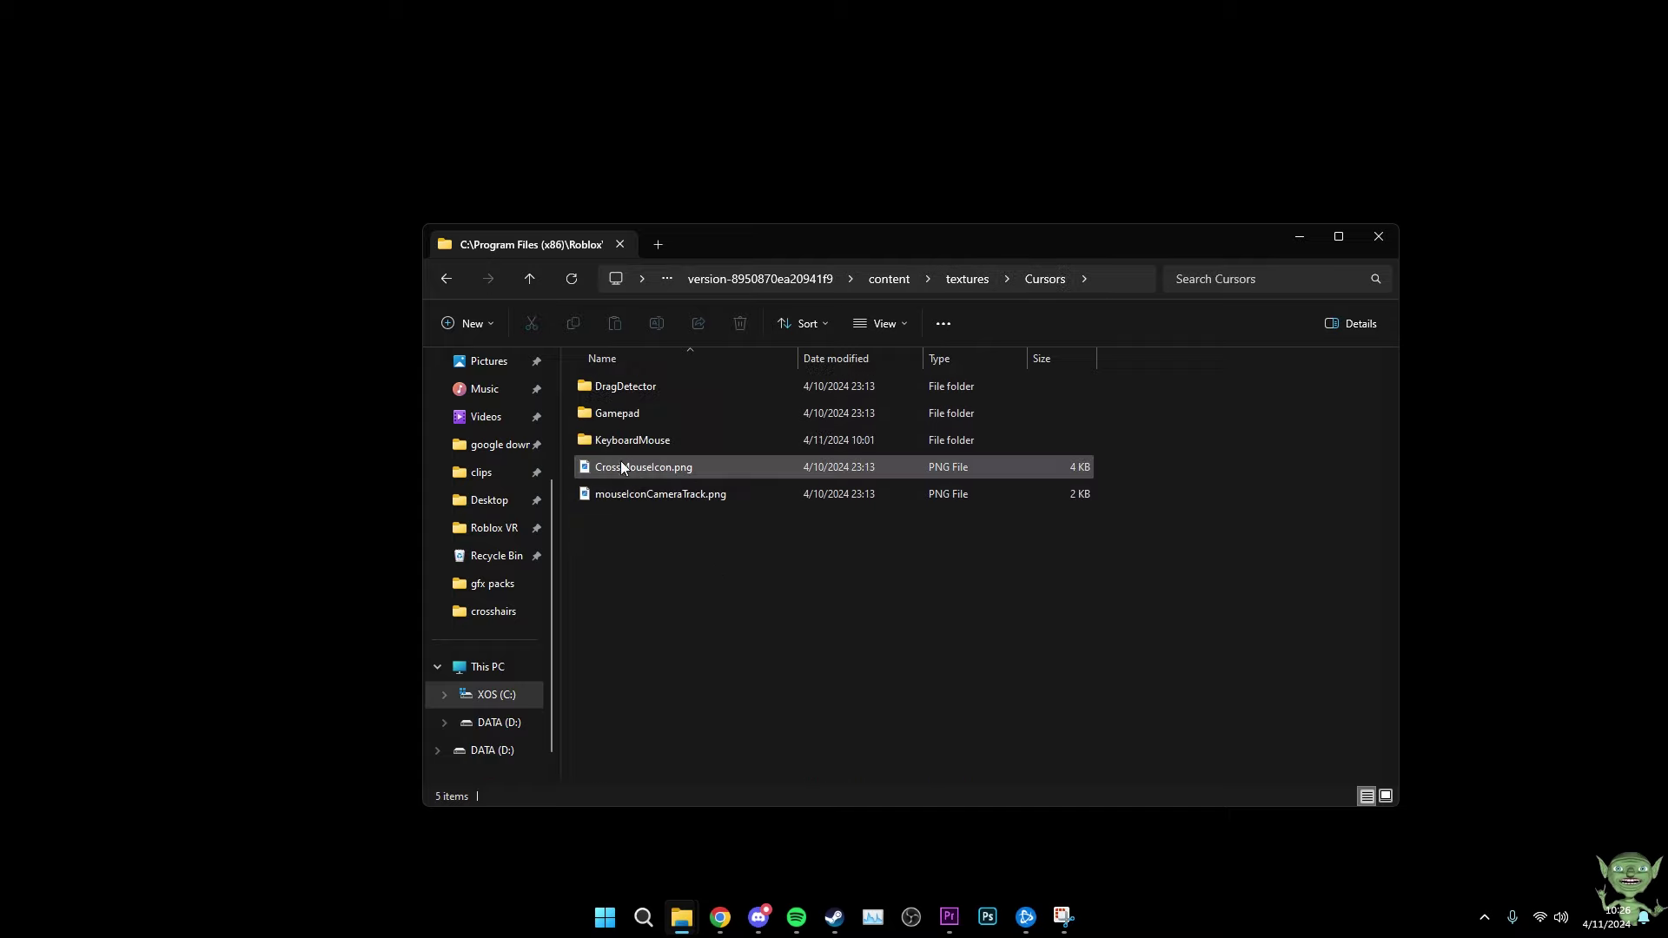
double_click(630, 441)
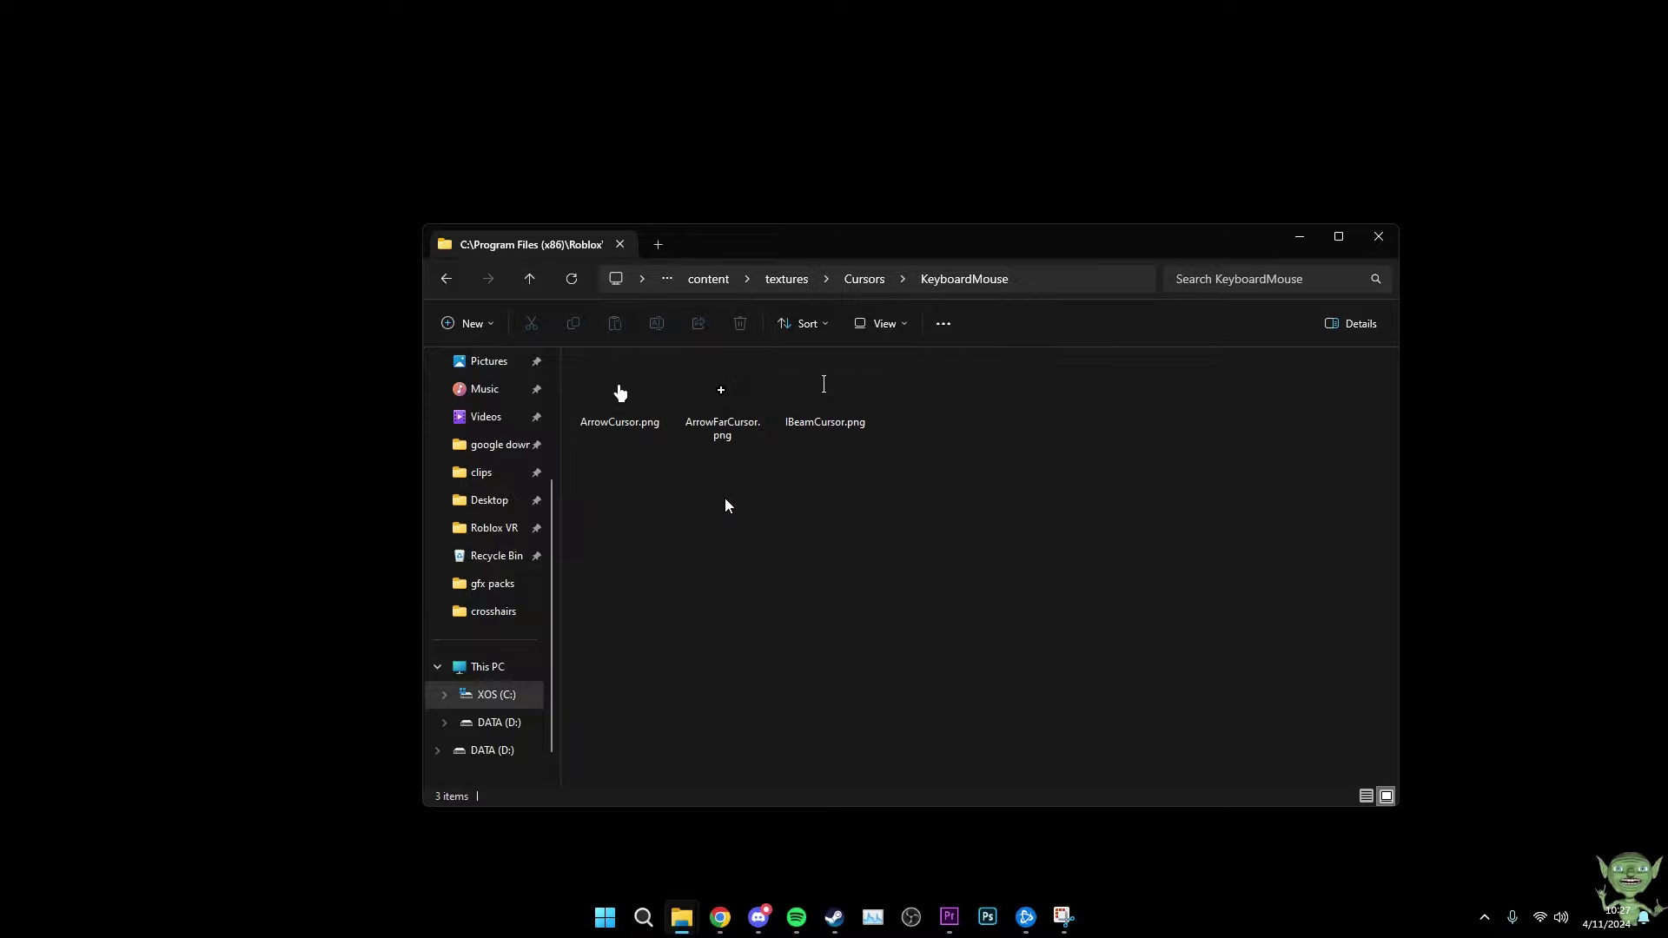
drag(1049, 567, 644, 393)
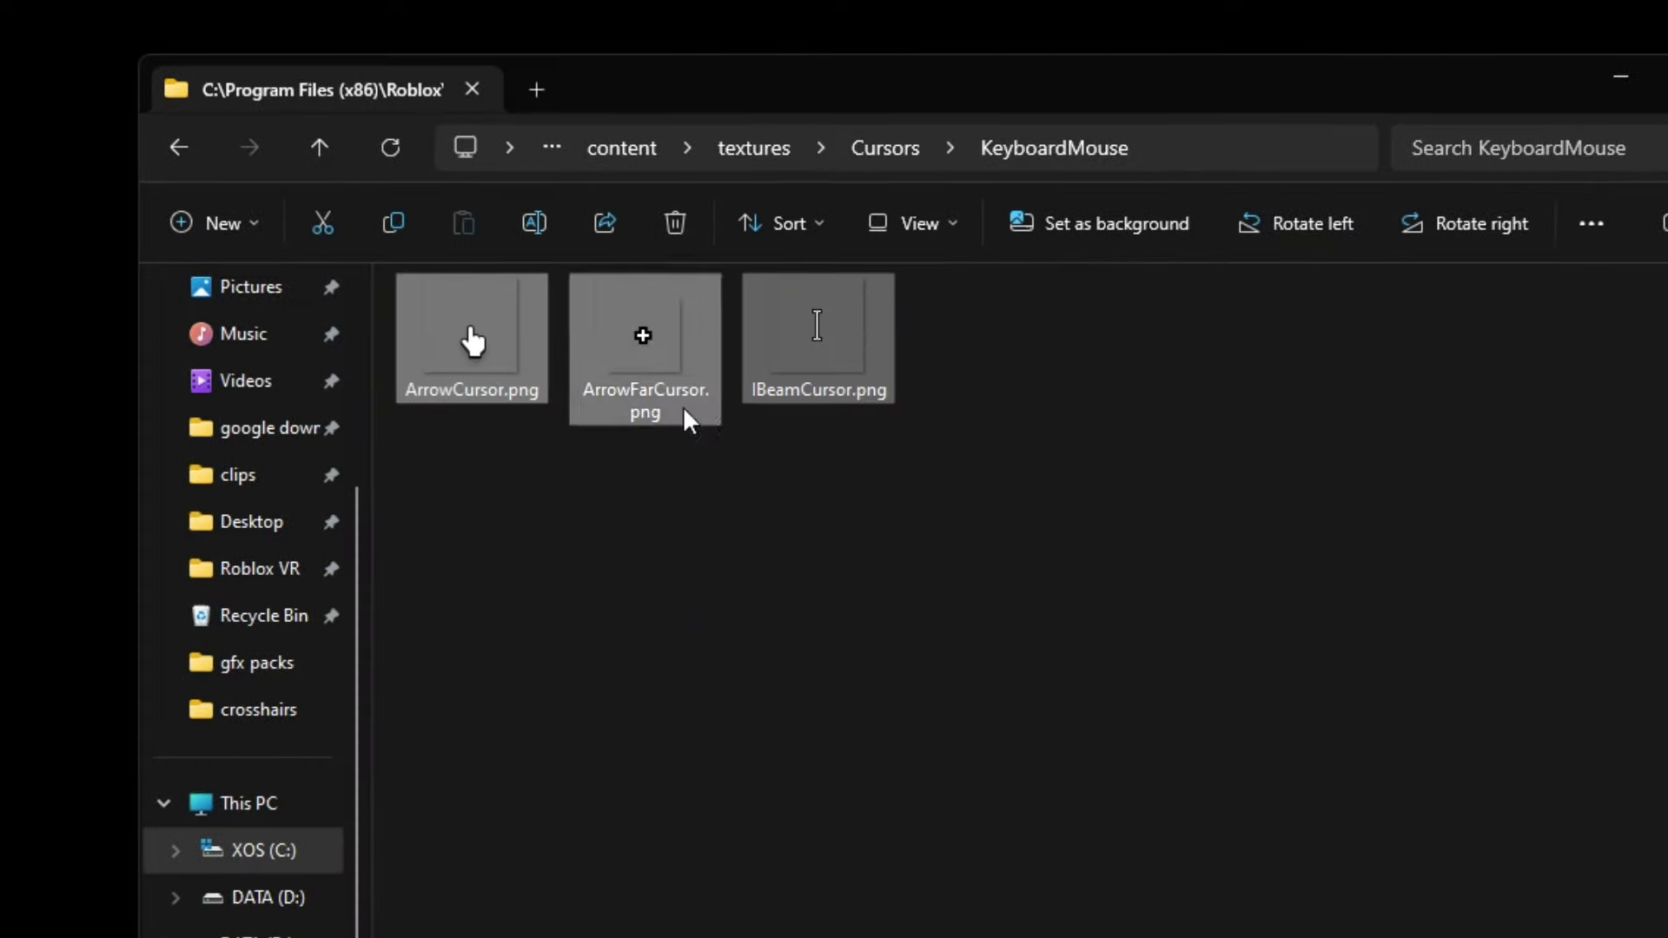
click(839, 490)
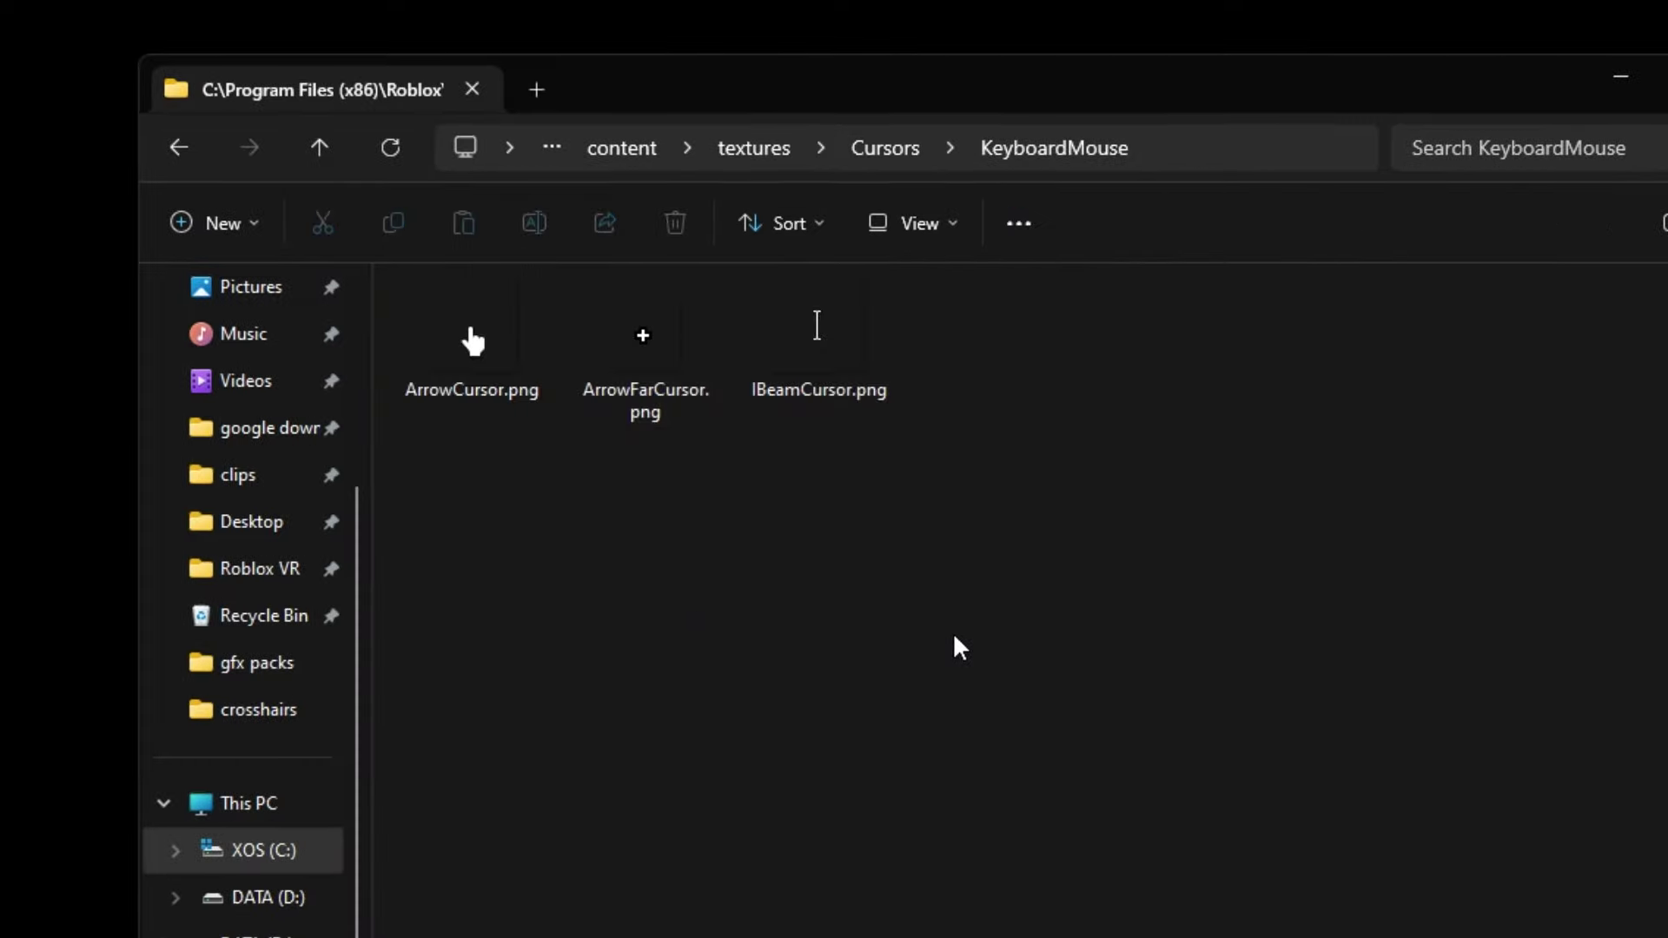
click(714, 415)
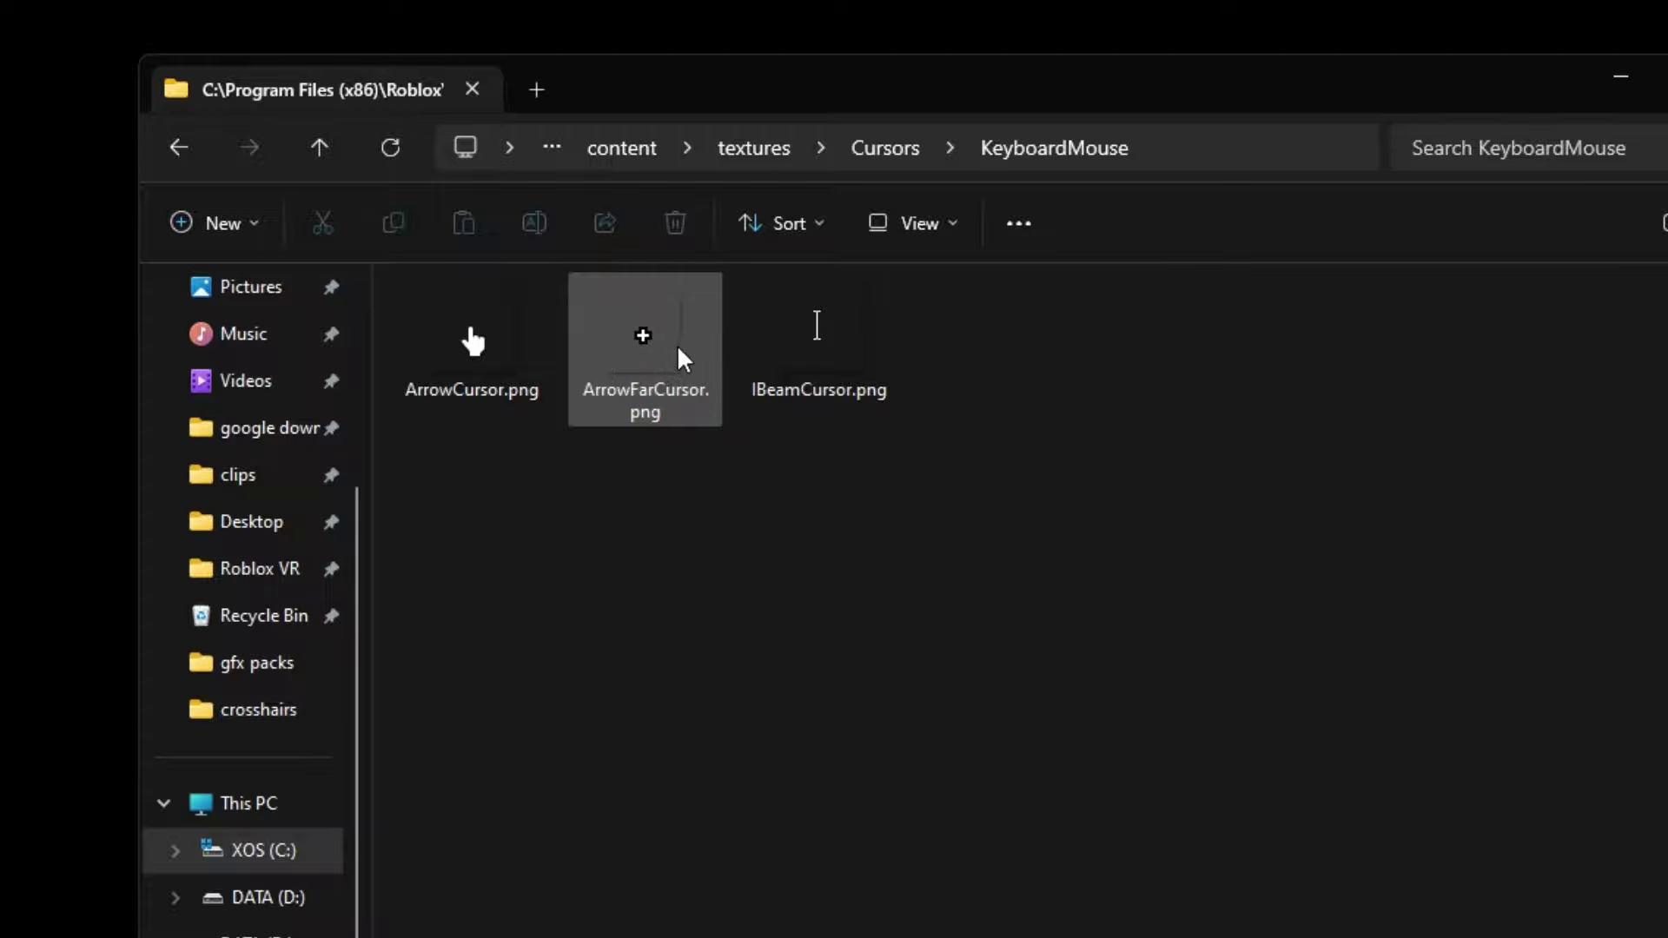
click(693, 658)
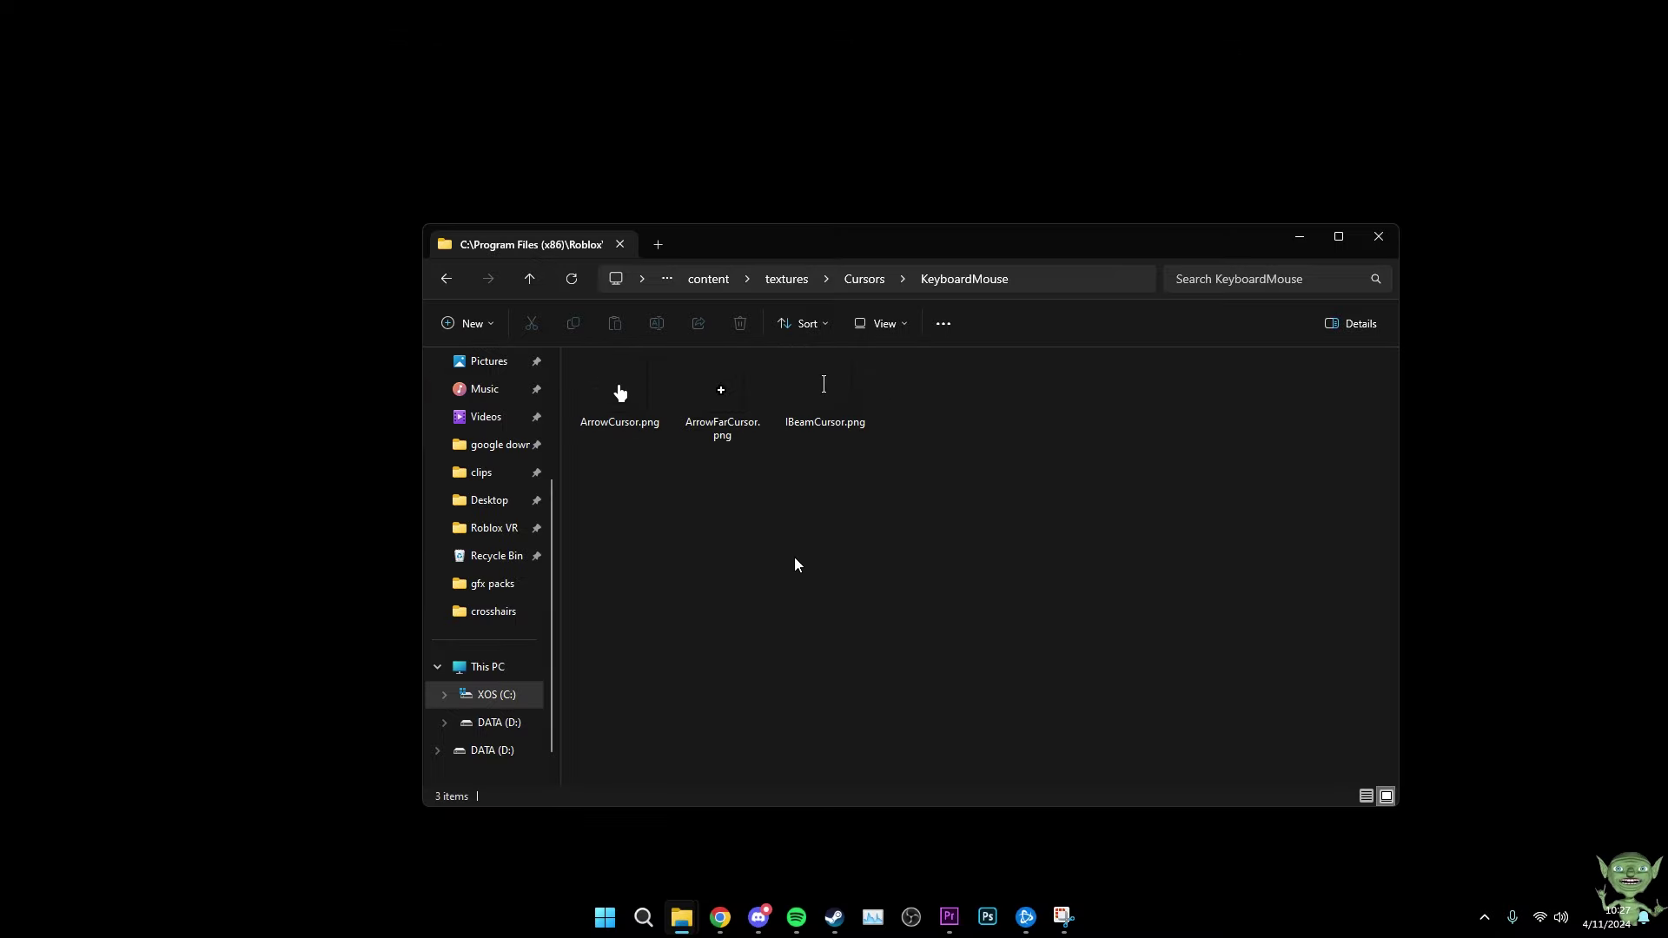
- Open the Desktop's crosshair folder in a separate window and position it so the KeyboardMouse window stays reachable behind it
scroll(510, 621, up, 2)
scroll(509, 698, down, 3)
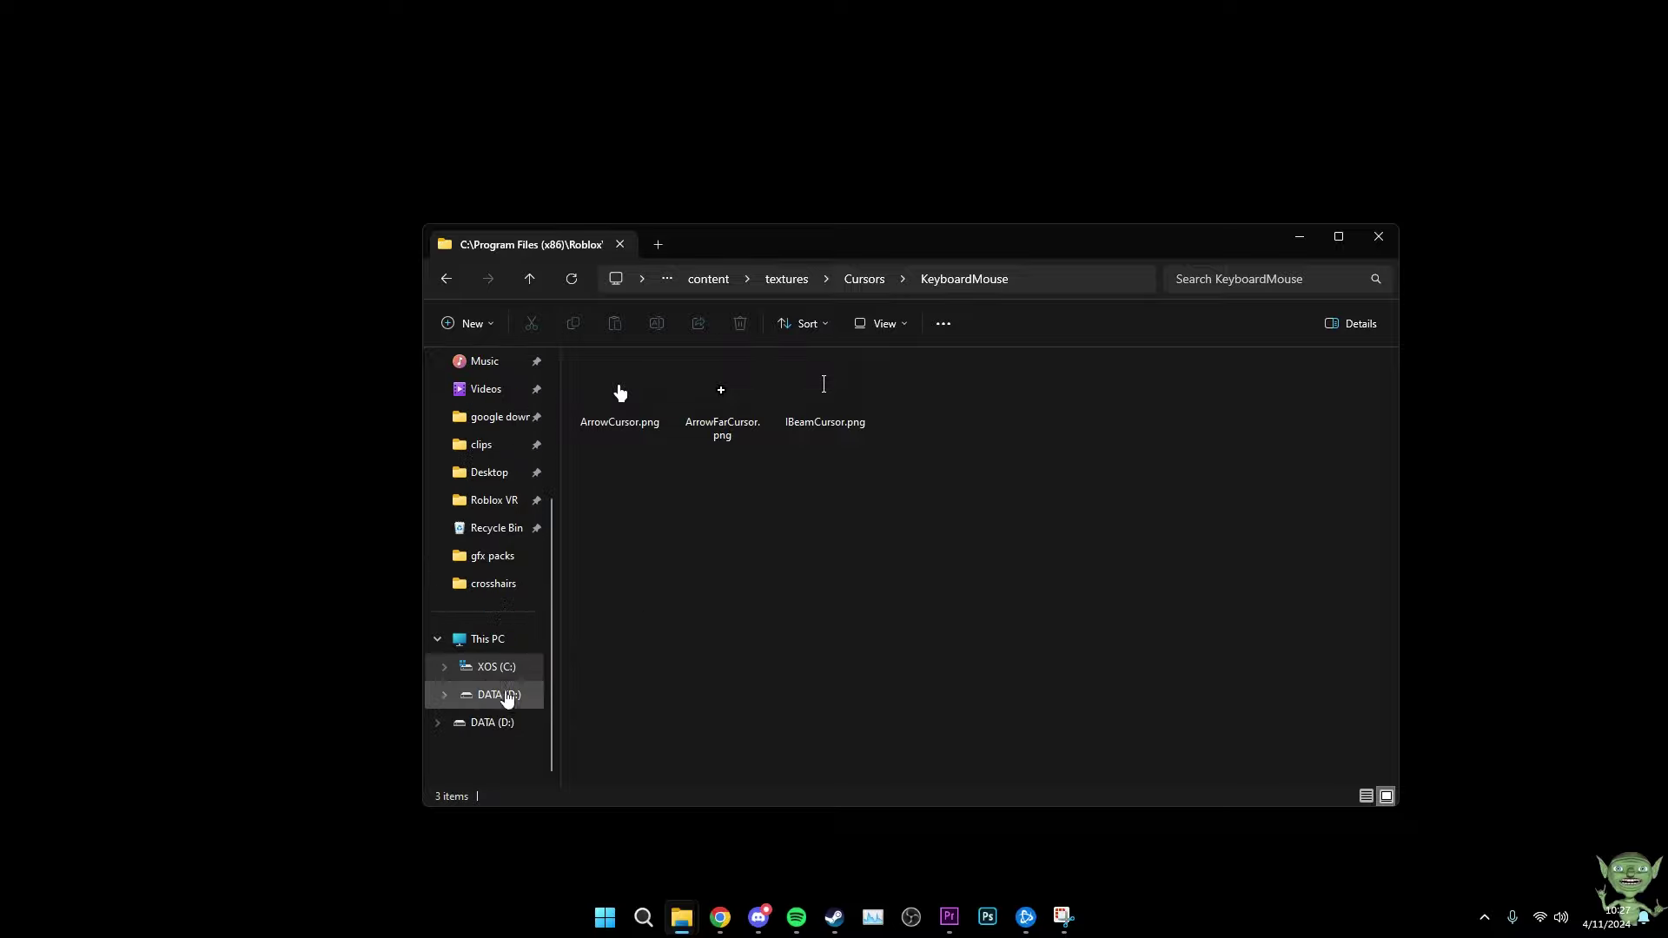
scroll(513, 584, up, 3)
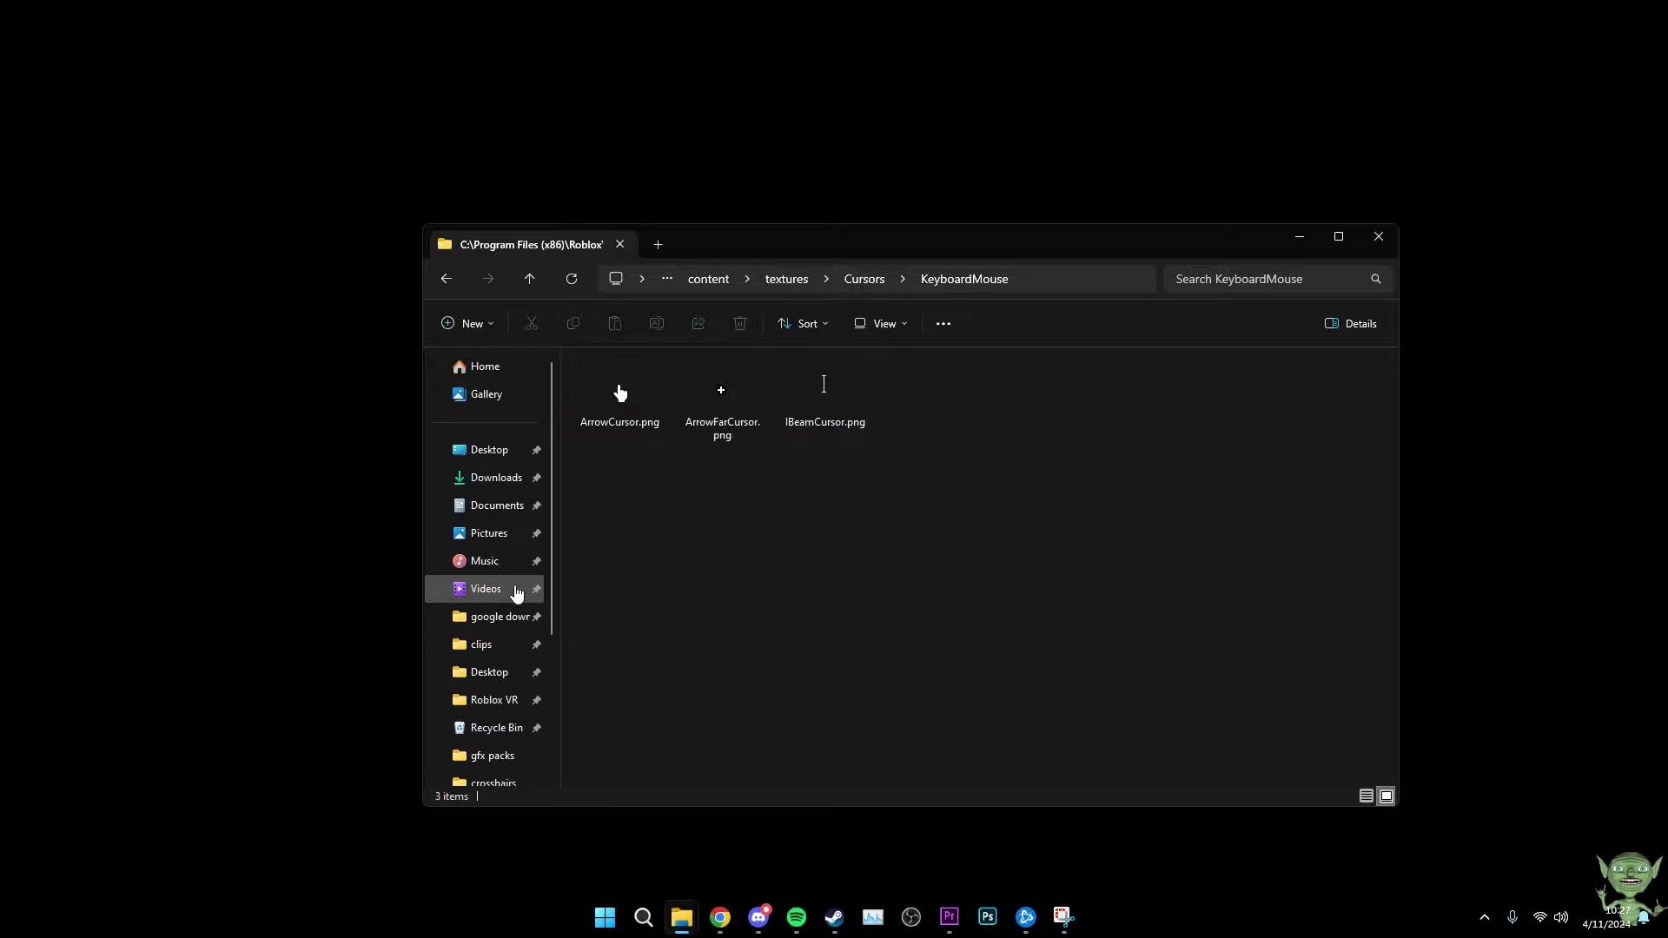
right_click(492, 467)
click(566, 509)
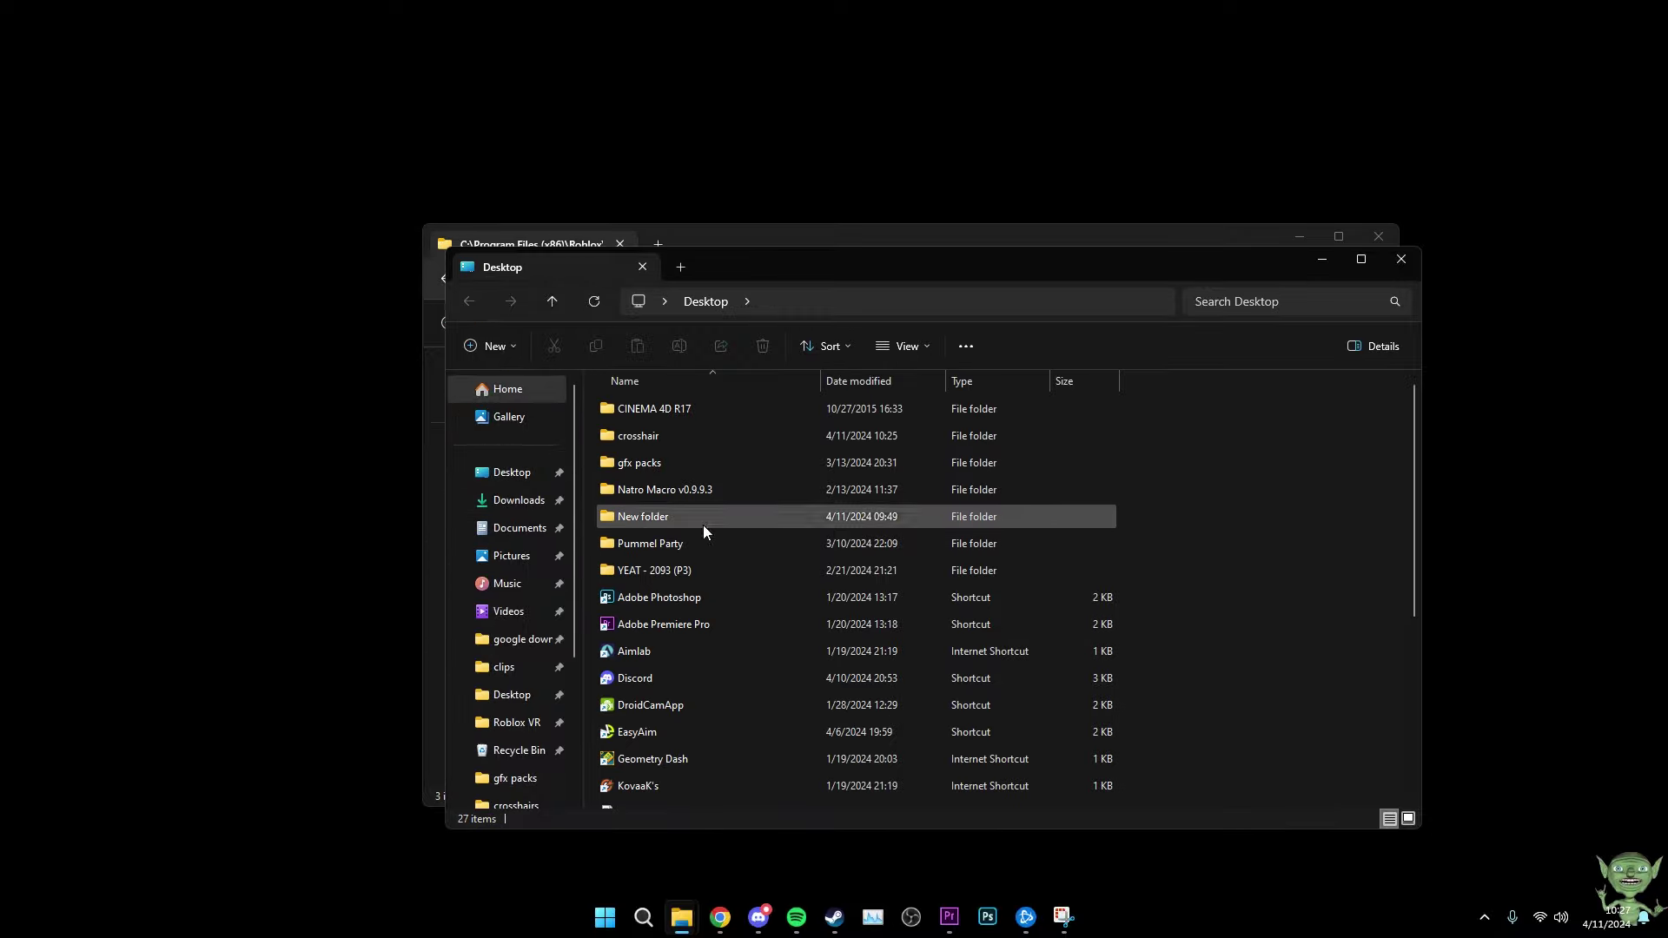
double_click(650, 437)
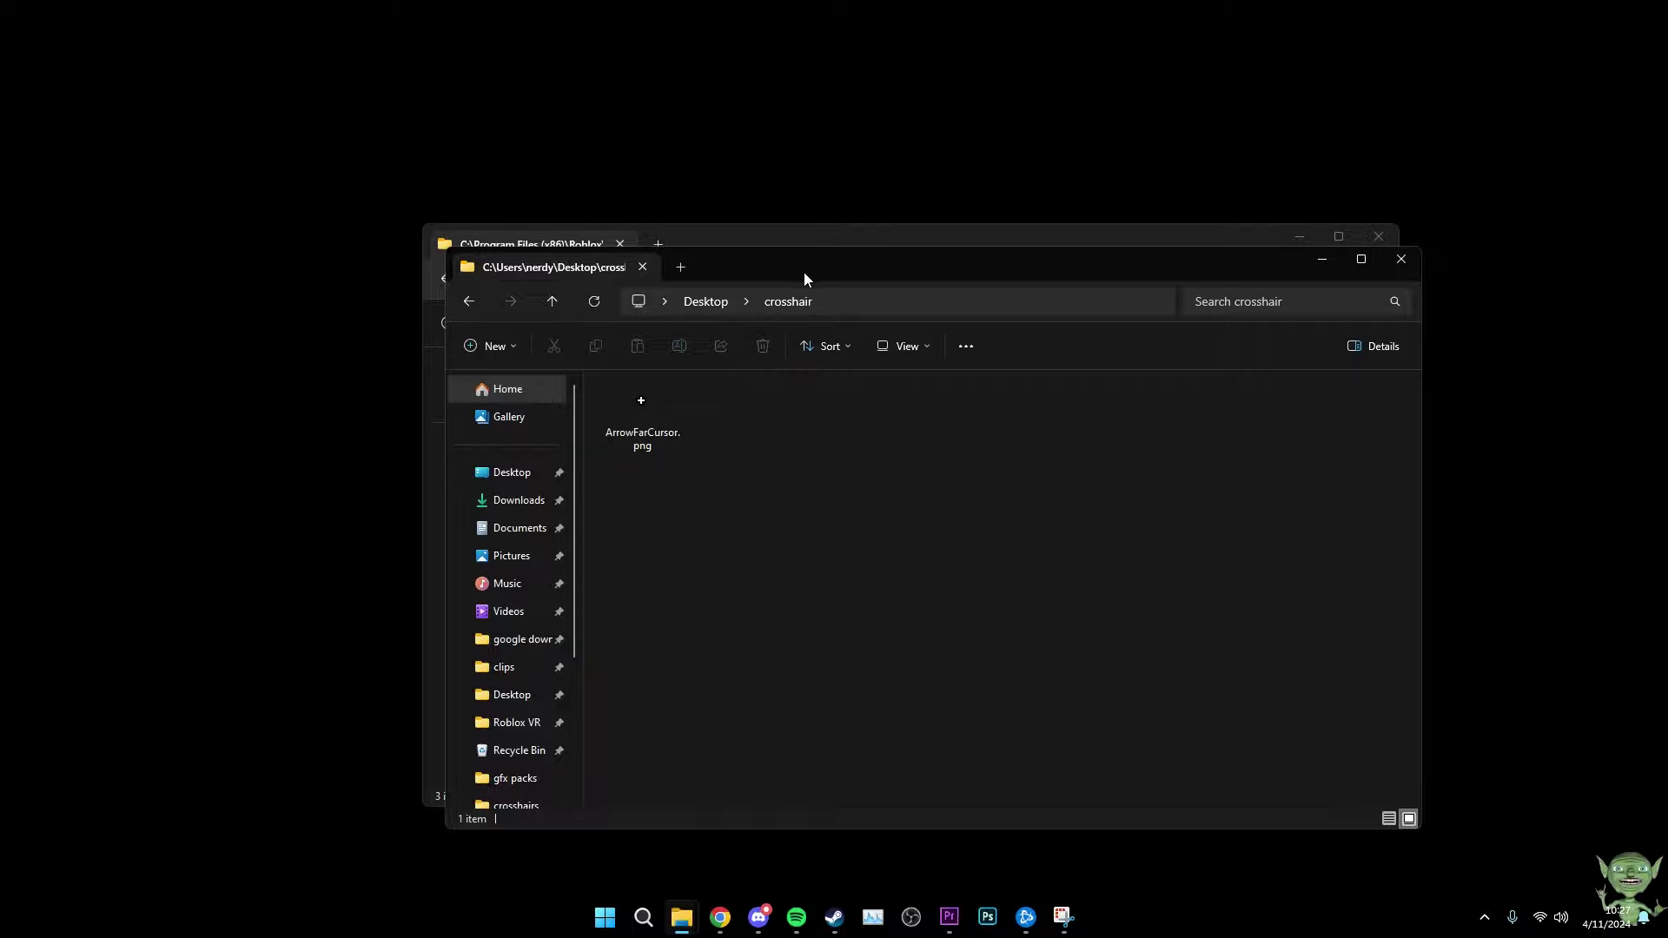
drag(805, 273, 682, 319)
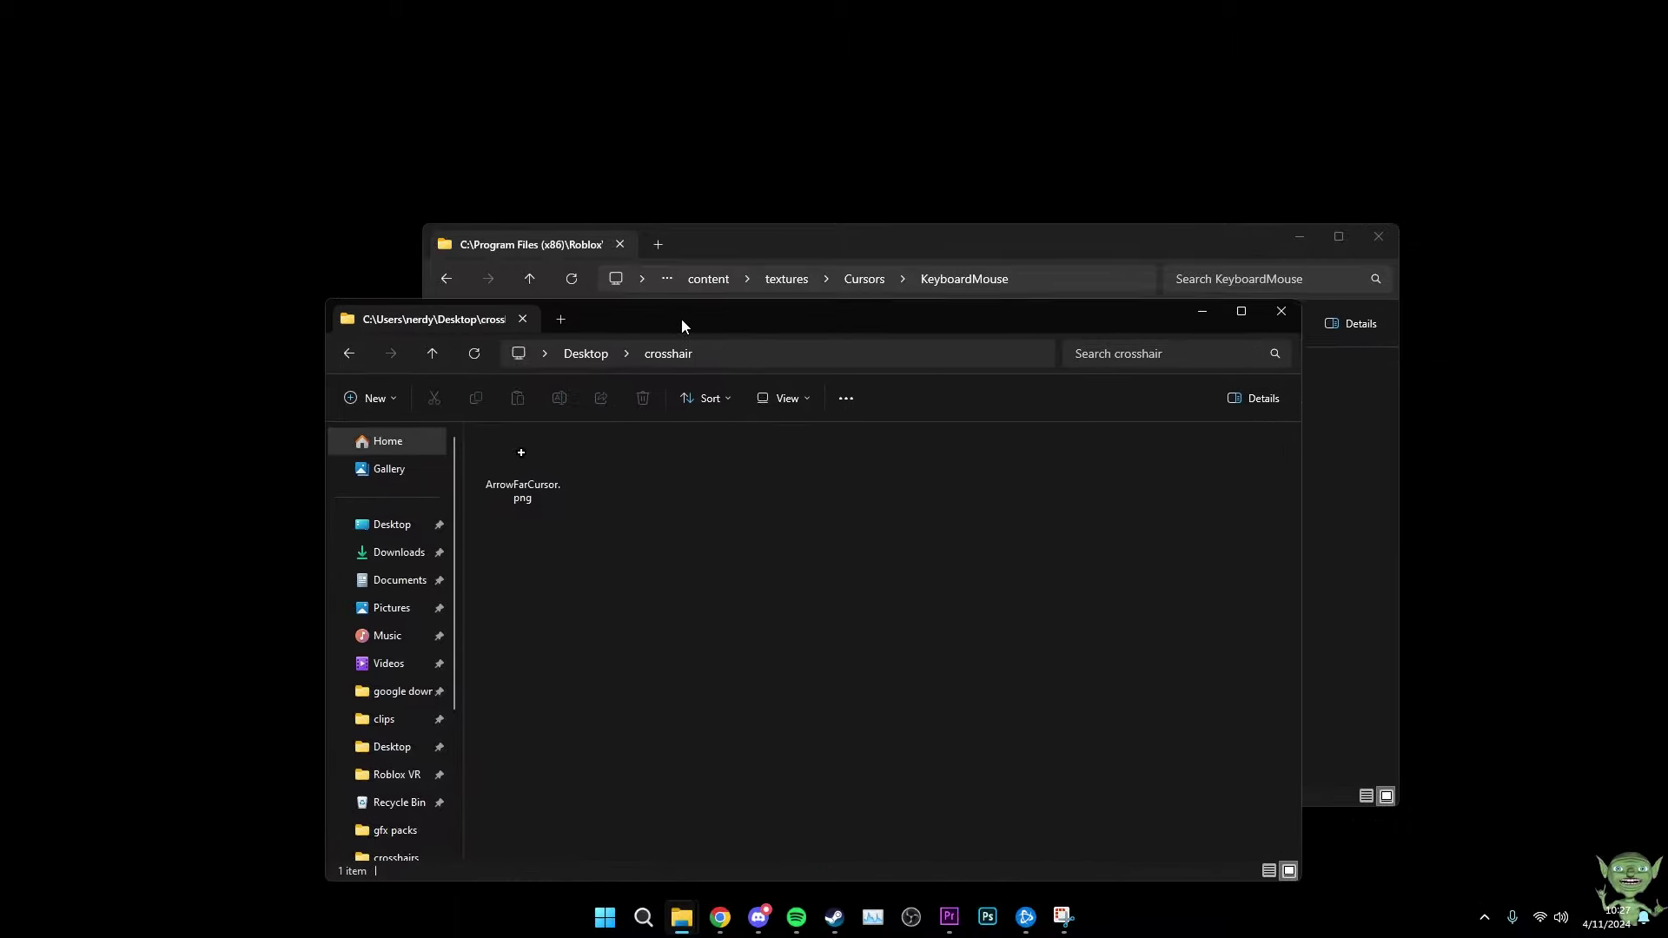
click(721, 250)
click(687, 847)
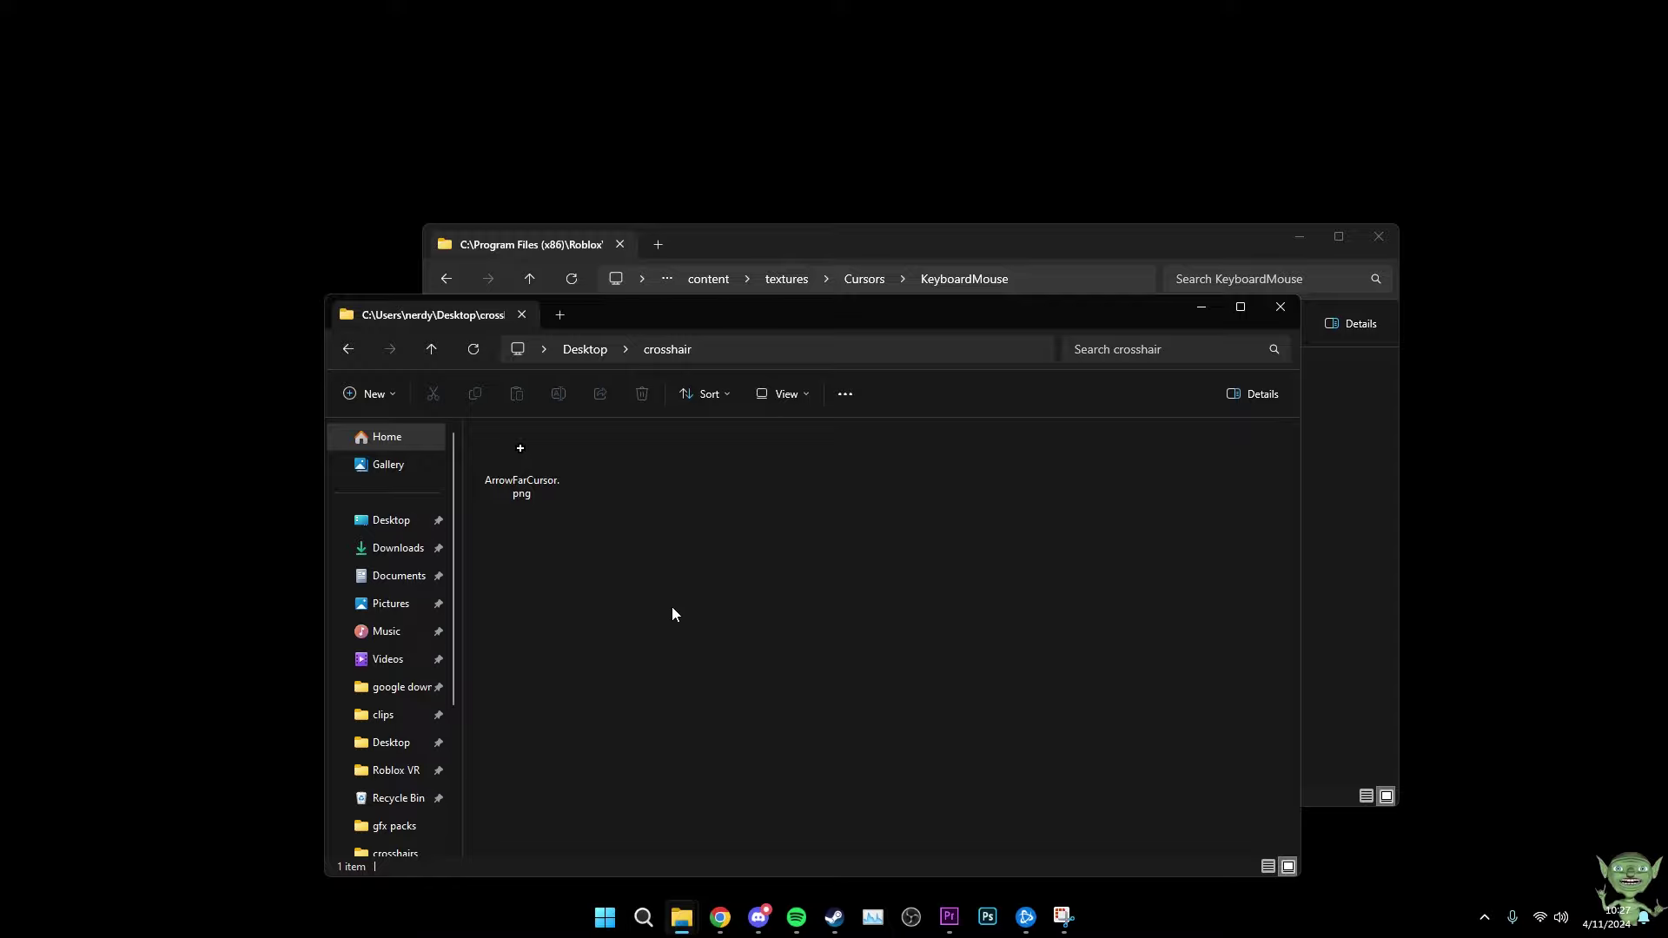
drag(671, 607, 529, 477)
click(687, 623)
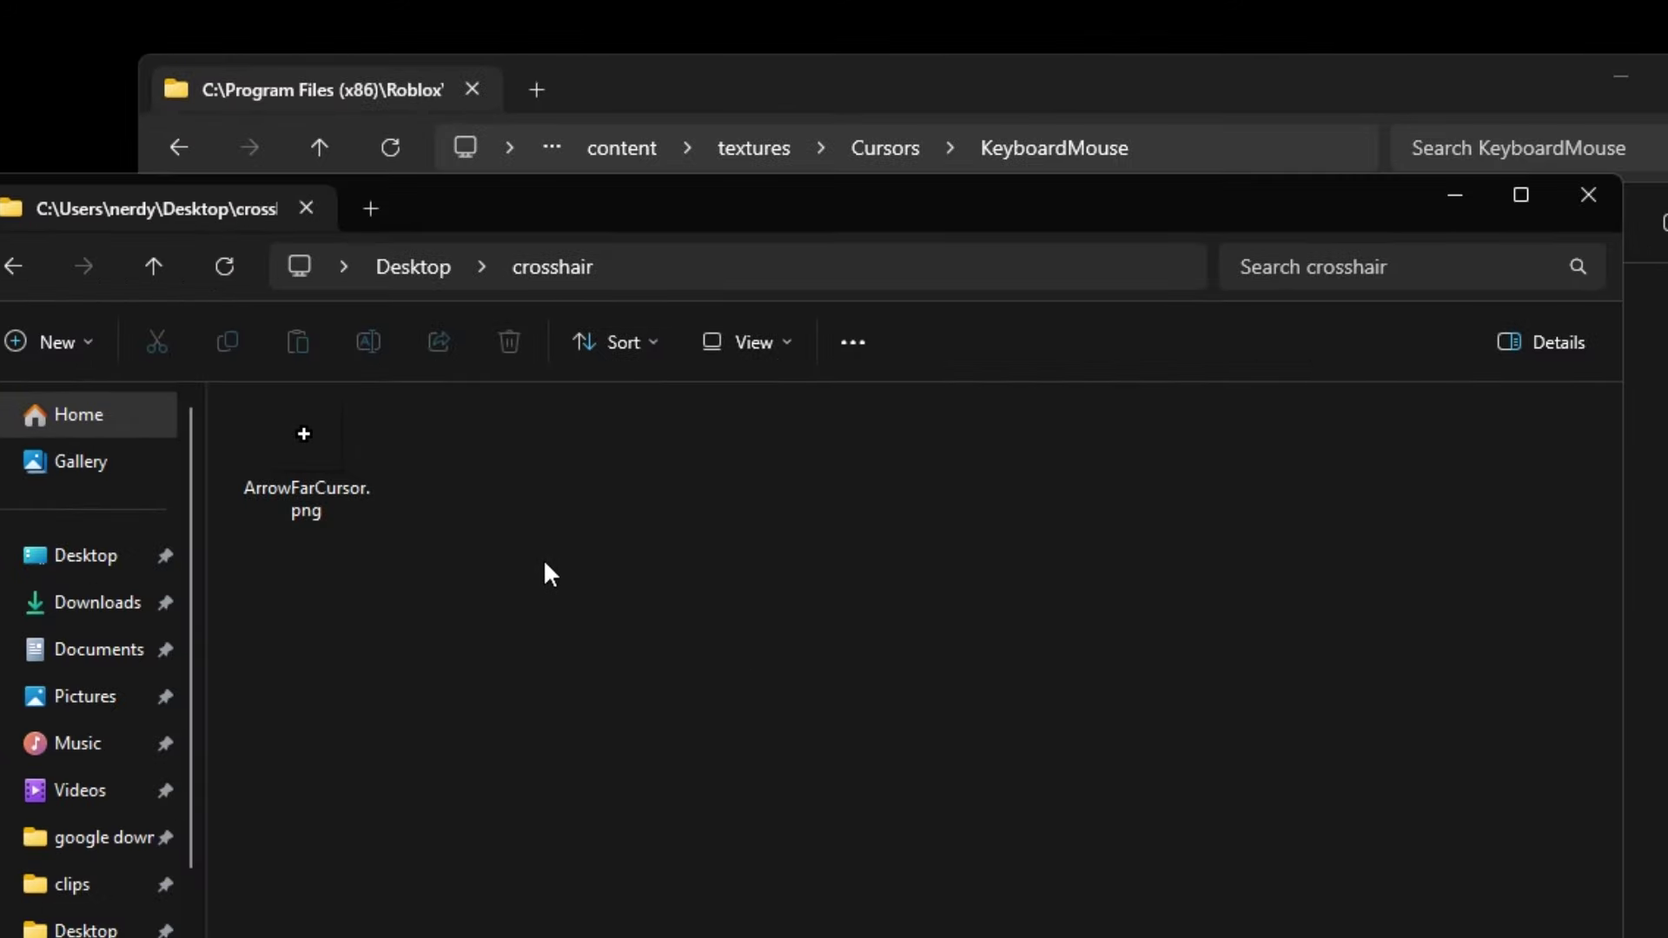
drag(692, 204, 647, 260)
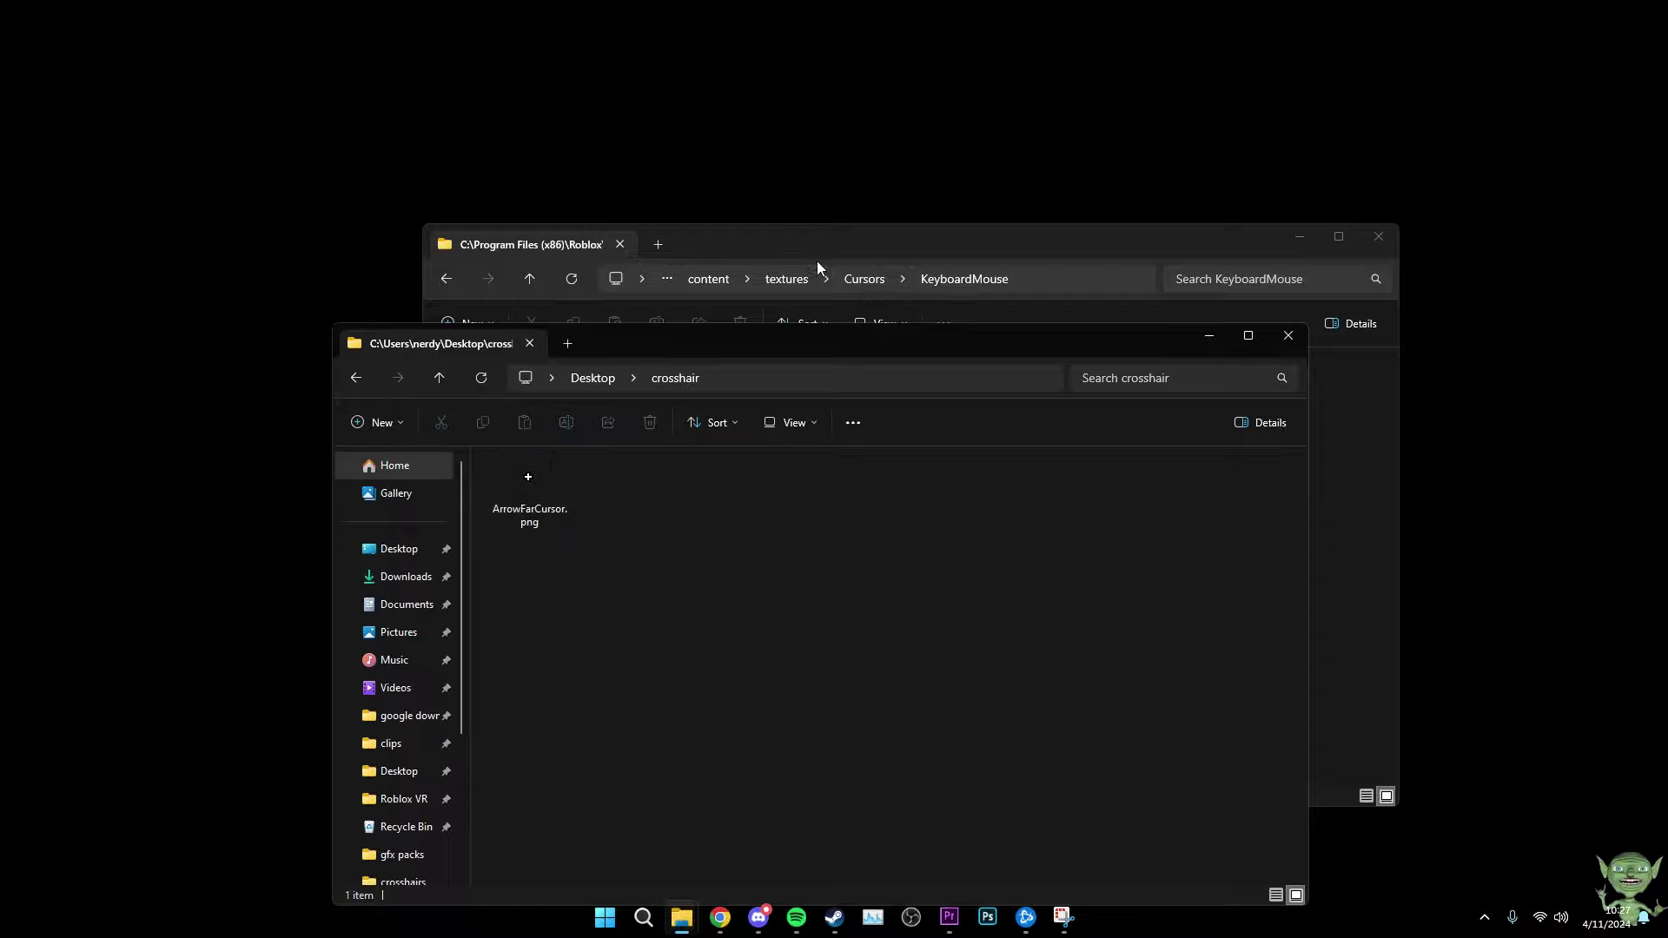
- Compare the ArrowFarCursor.png files in the KeyboardMouse and crosshair folders
click(790, 95)
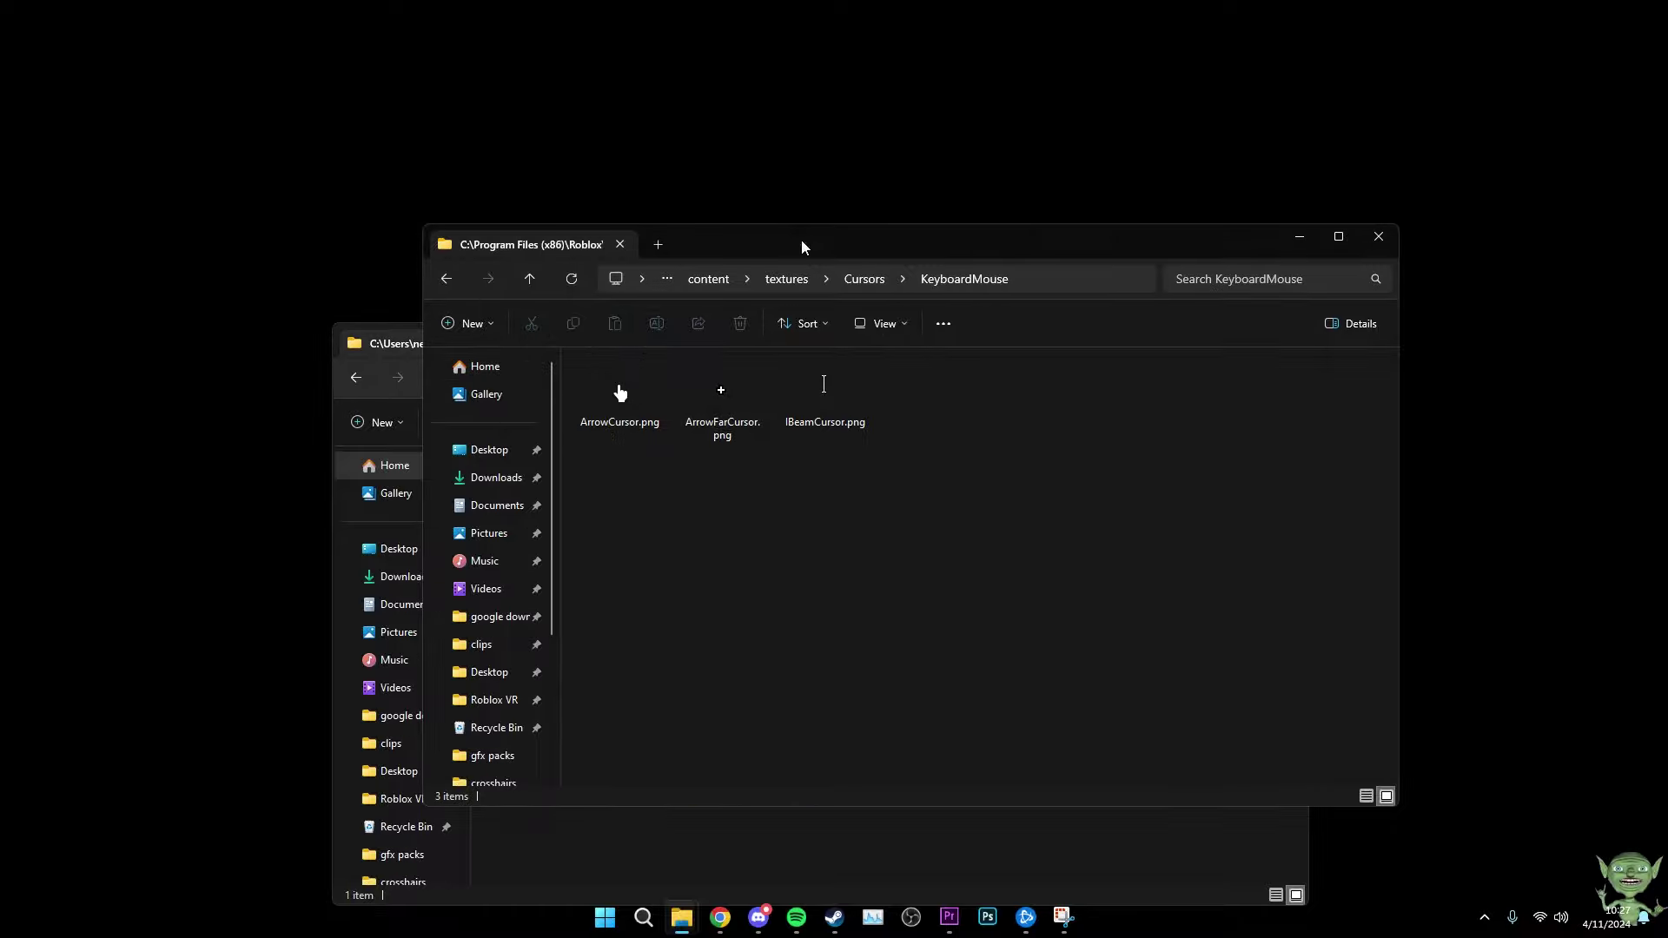
drag(1008, 572, 585, 300)
drag(684, 363, 634, 355)
click(796, 476)
click(666, 874)
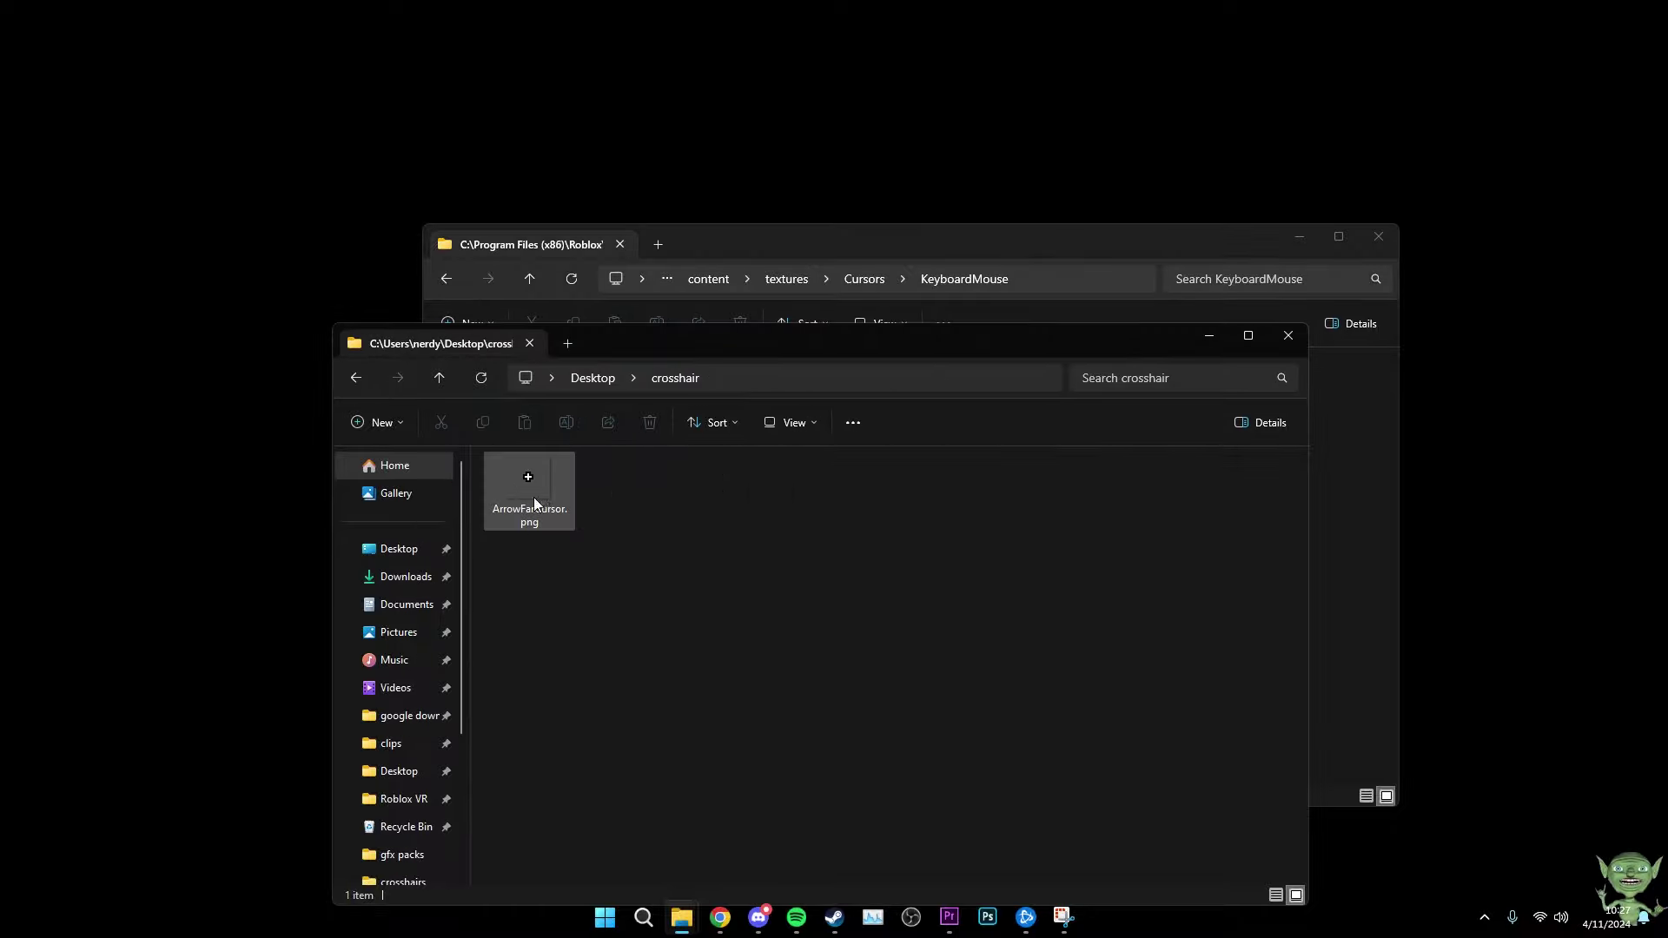
click(727, 241)
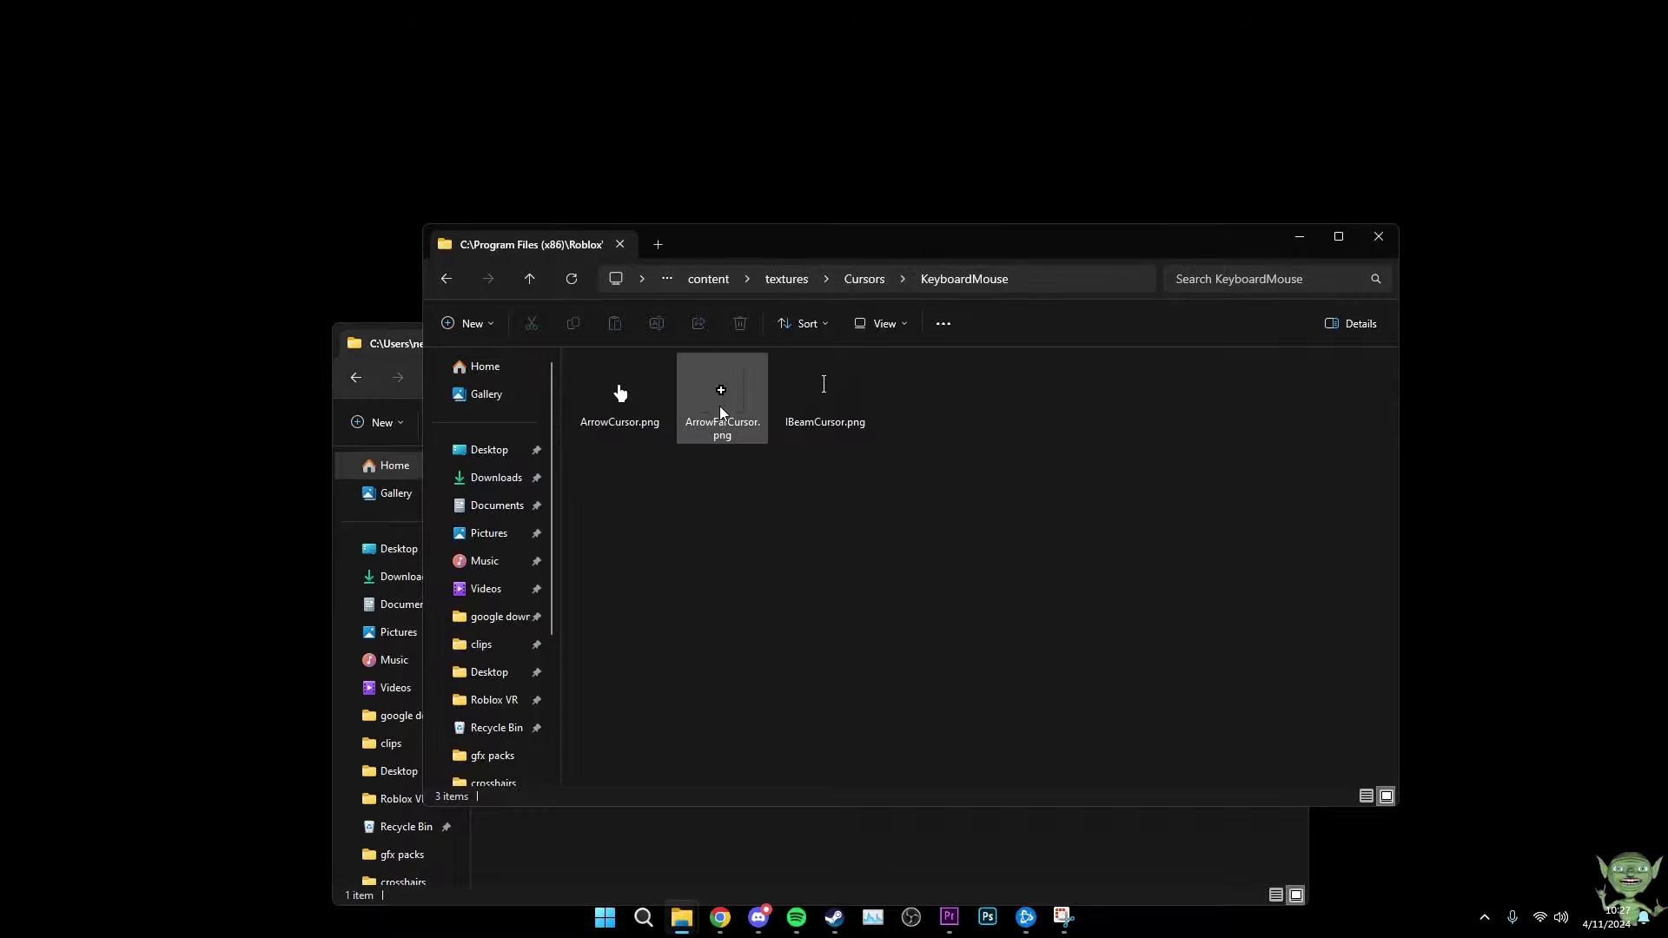
click(663, 825)
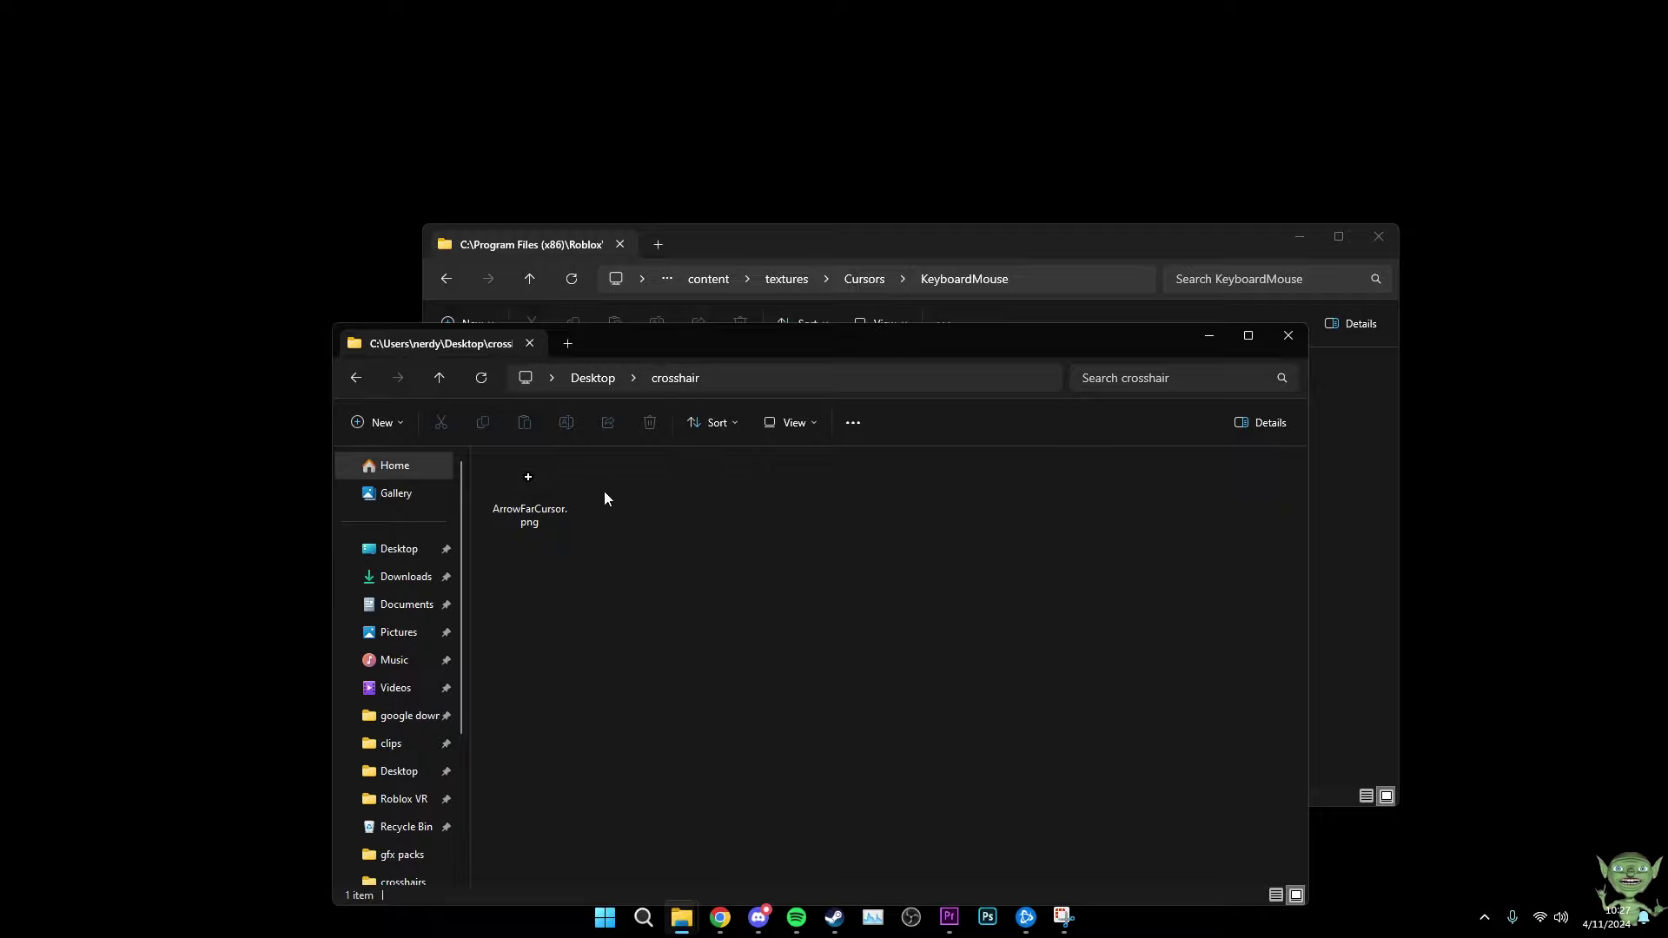
- Move ArrowFarCursor.png from the crosshair folder into KeyboardMouse, replacing the existing file
drag(649, 595, 734, 549)
click(640, 565)
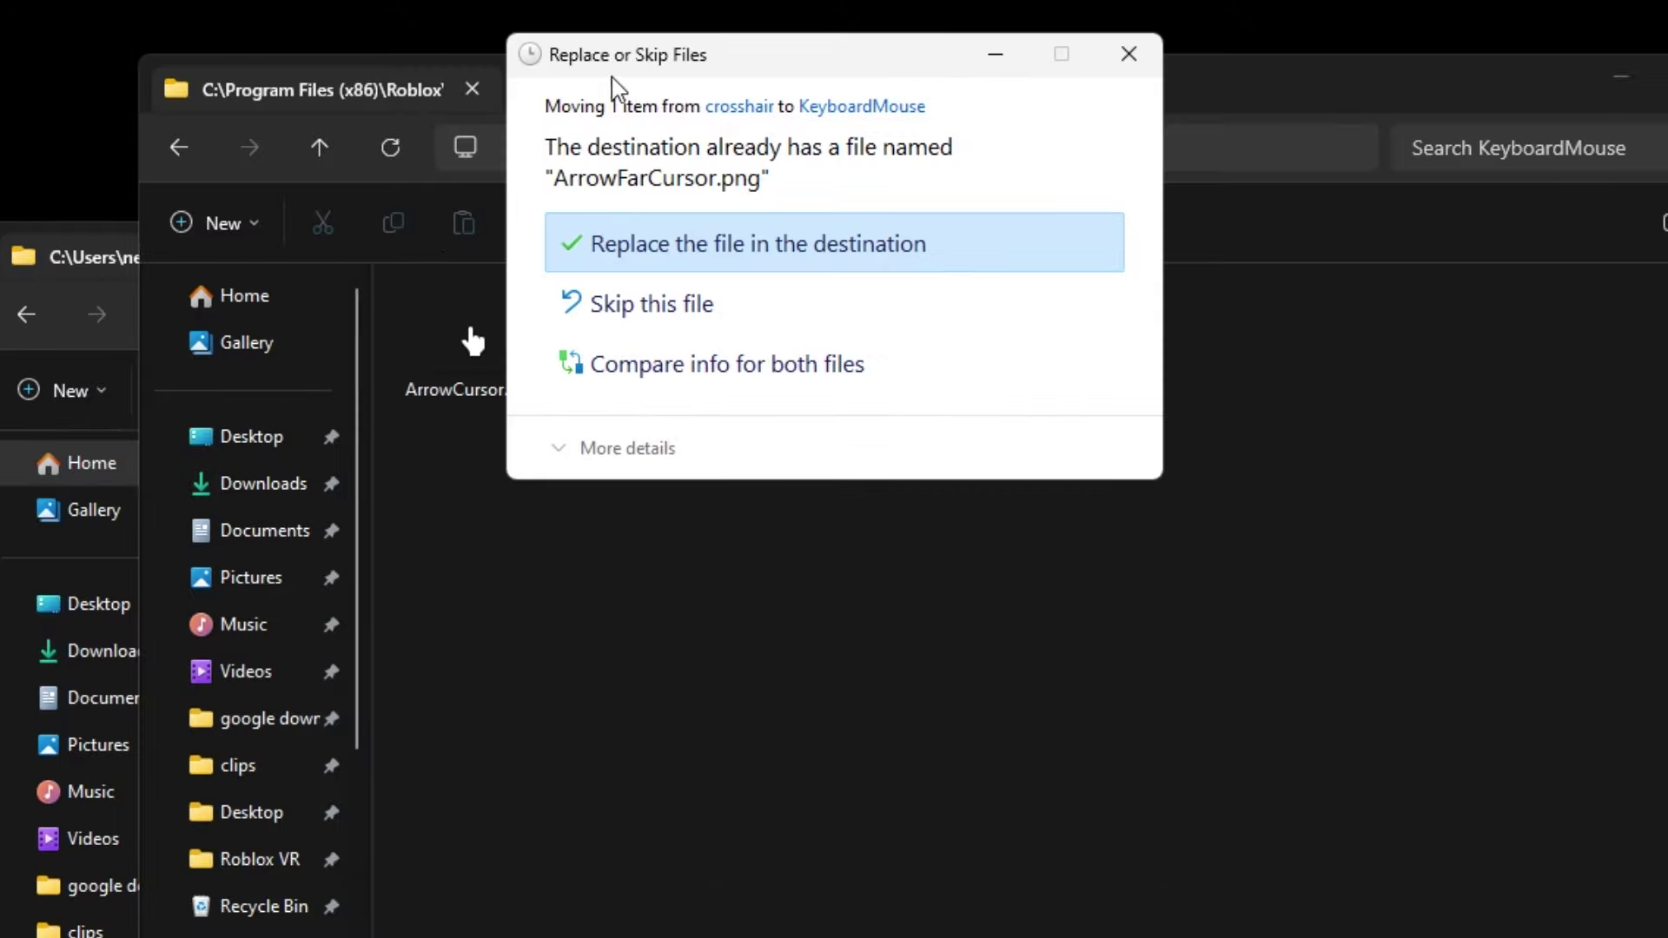
drag(735, 223, 705, 267)
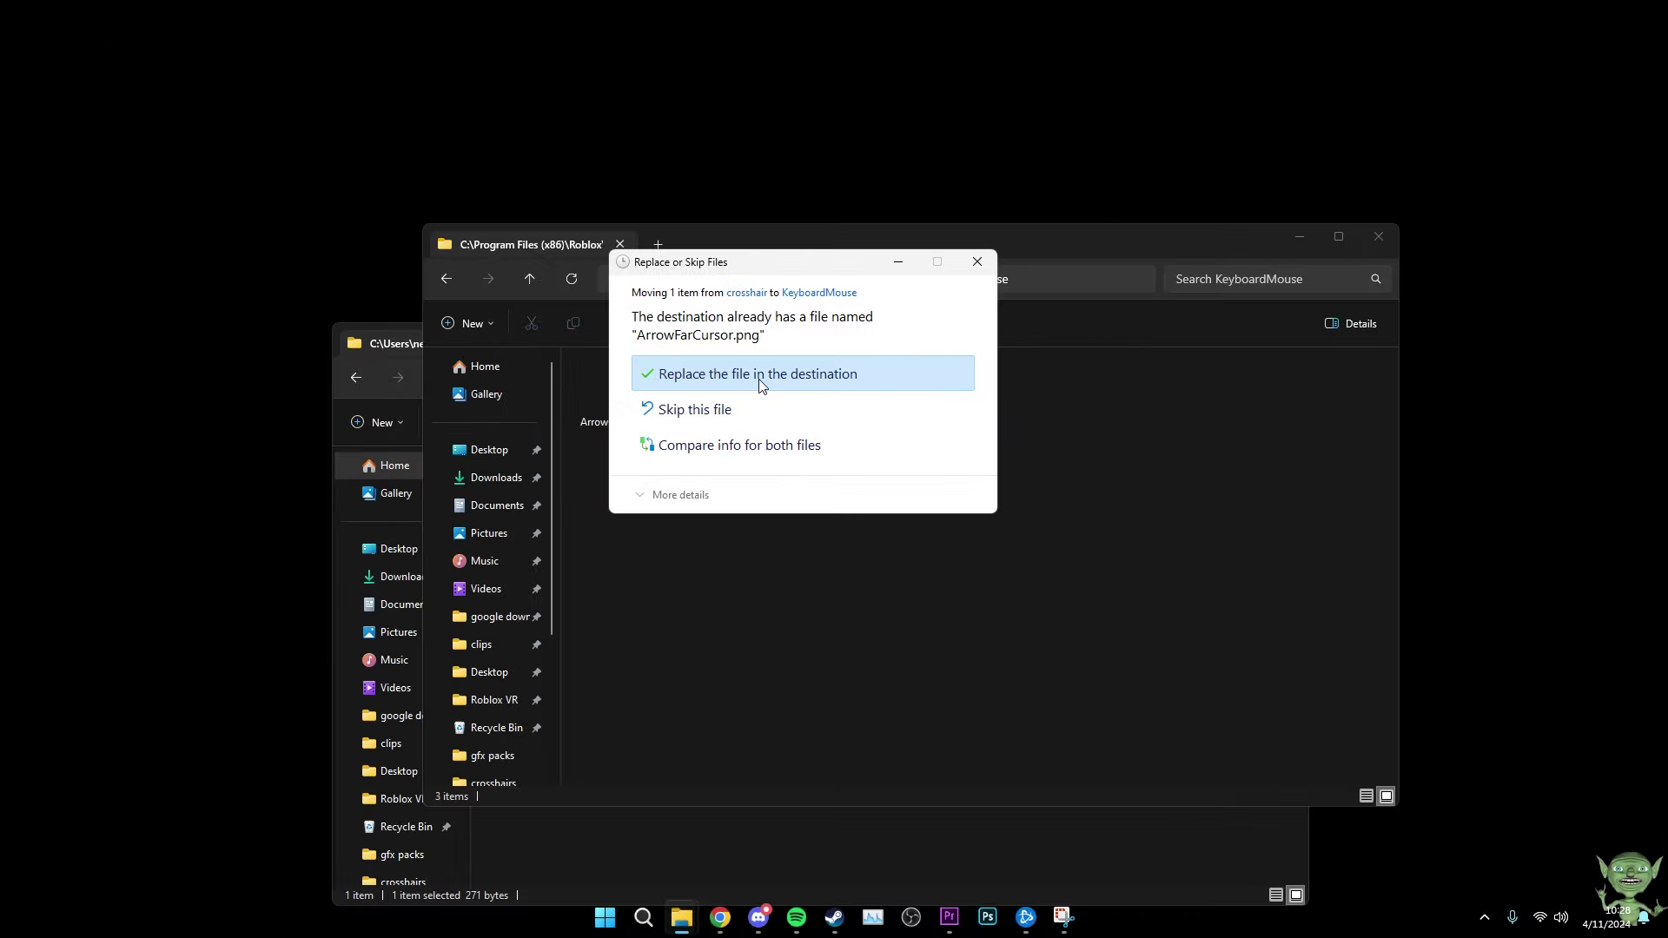
click(769, 389)
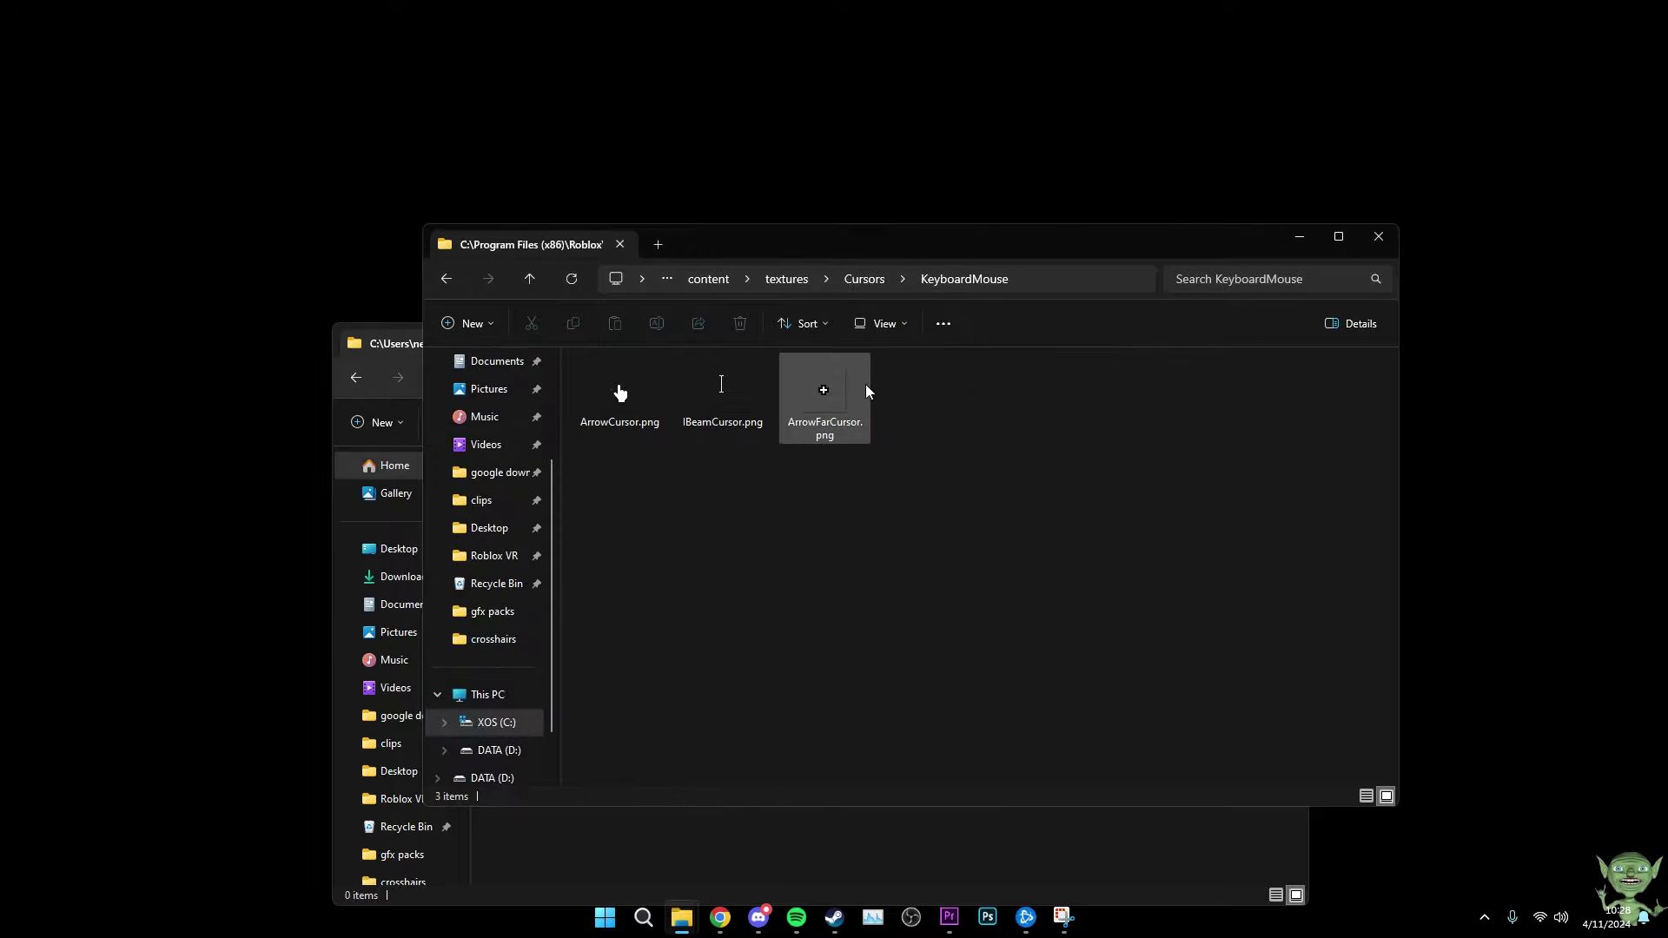
drag(972, 498, 738, 395)
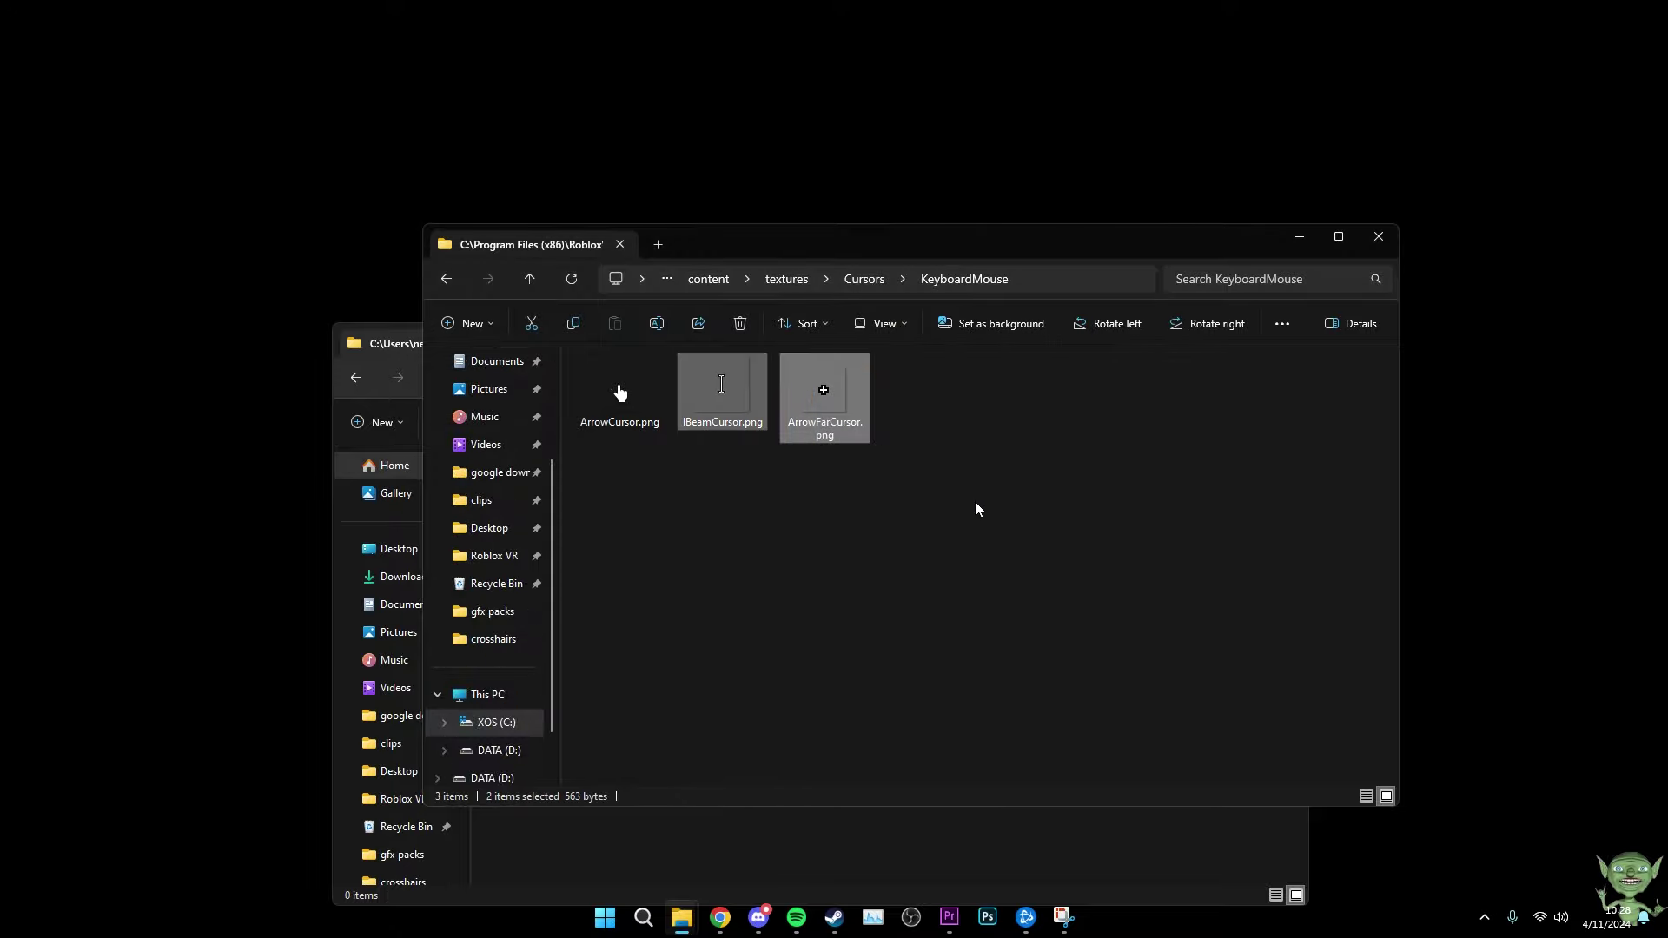
- Clear the file selection in the KeyboardMouse folder
click(973, 501)
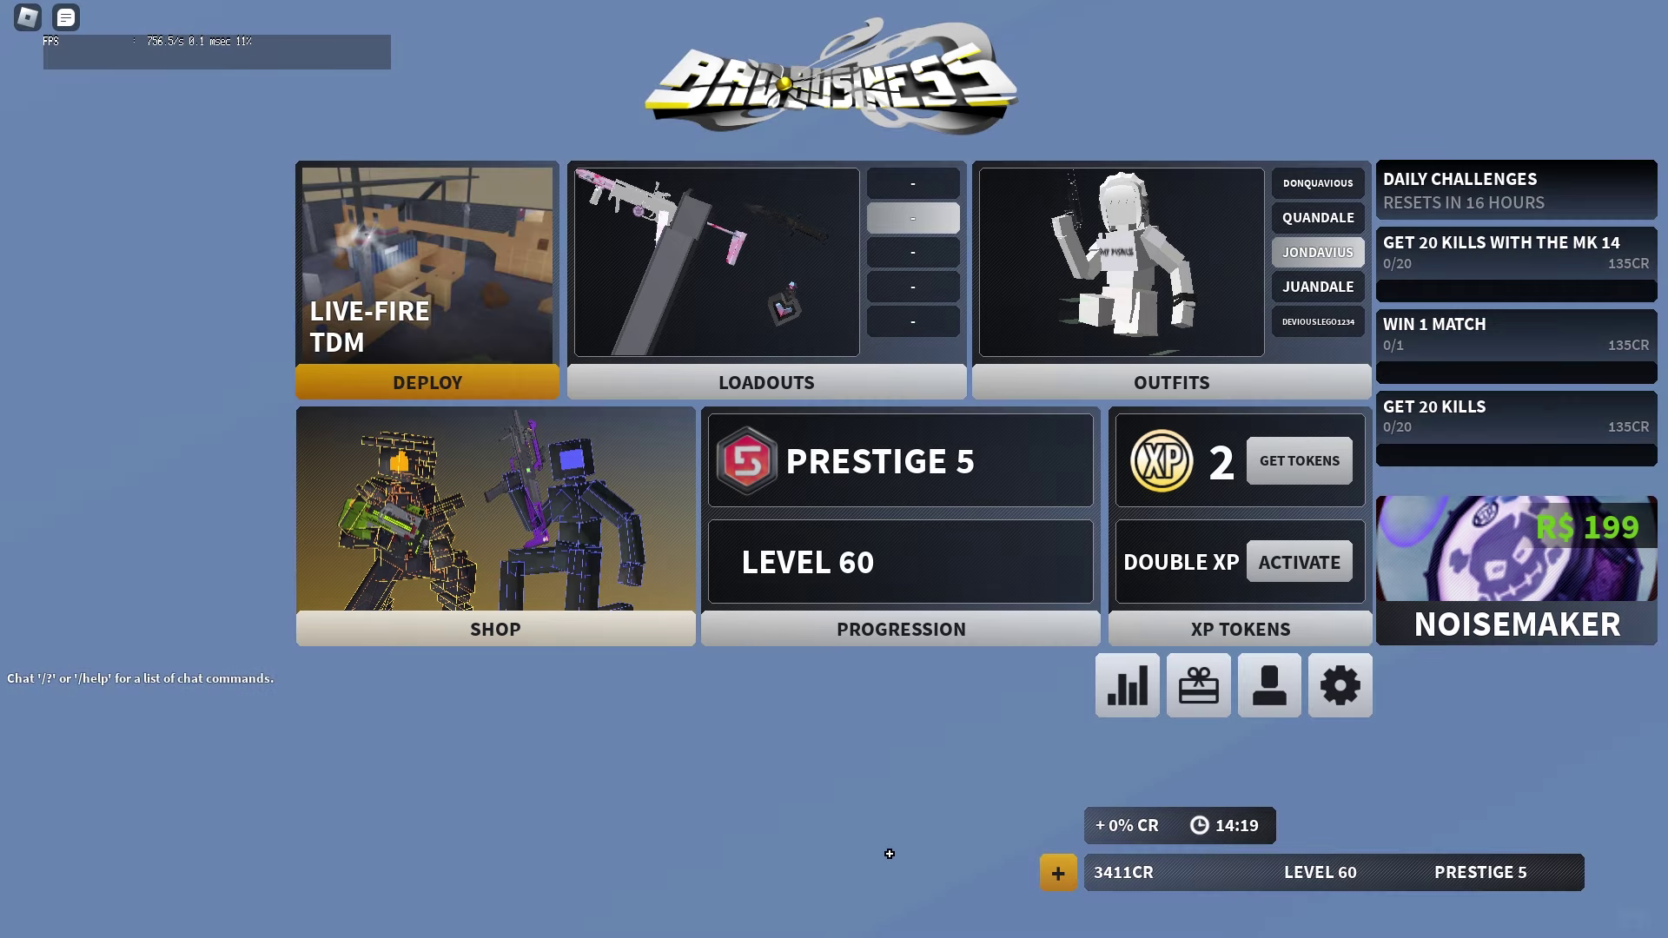
- Switch to Roblox Bad Business, open the Developer Console, shrink it to a small window and tuck it into the game's lower-right corner
key(F9)
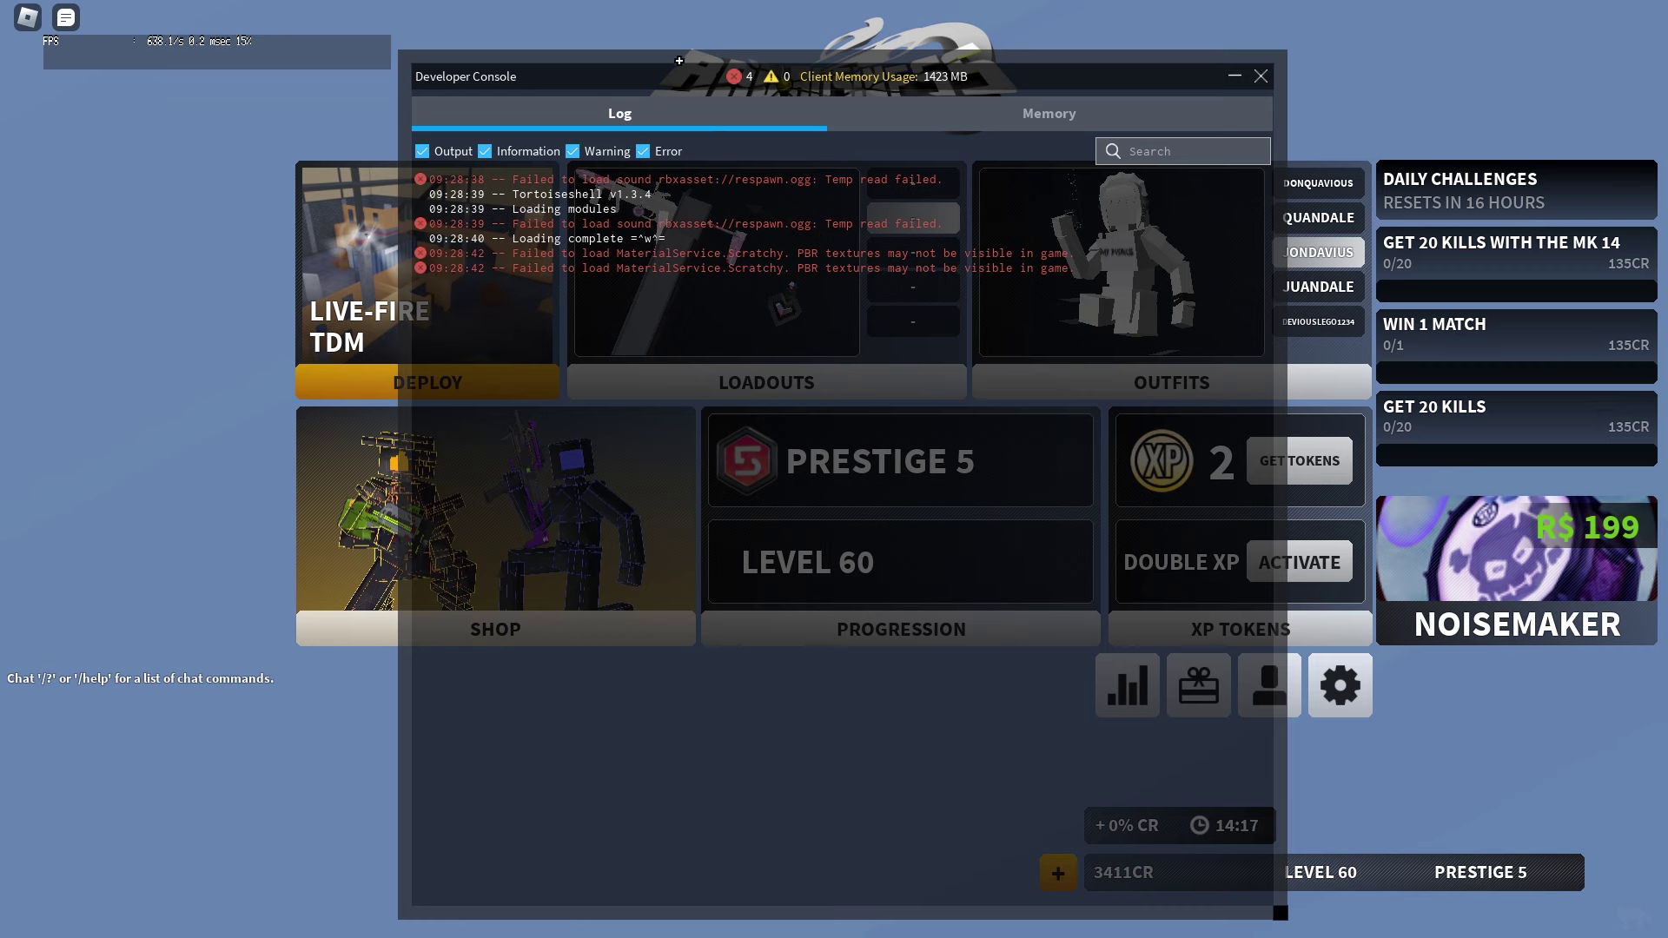
drag(1284, 914, 725, 322)
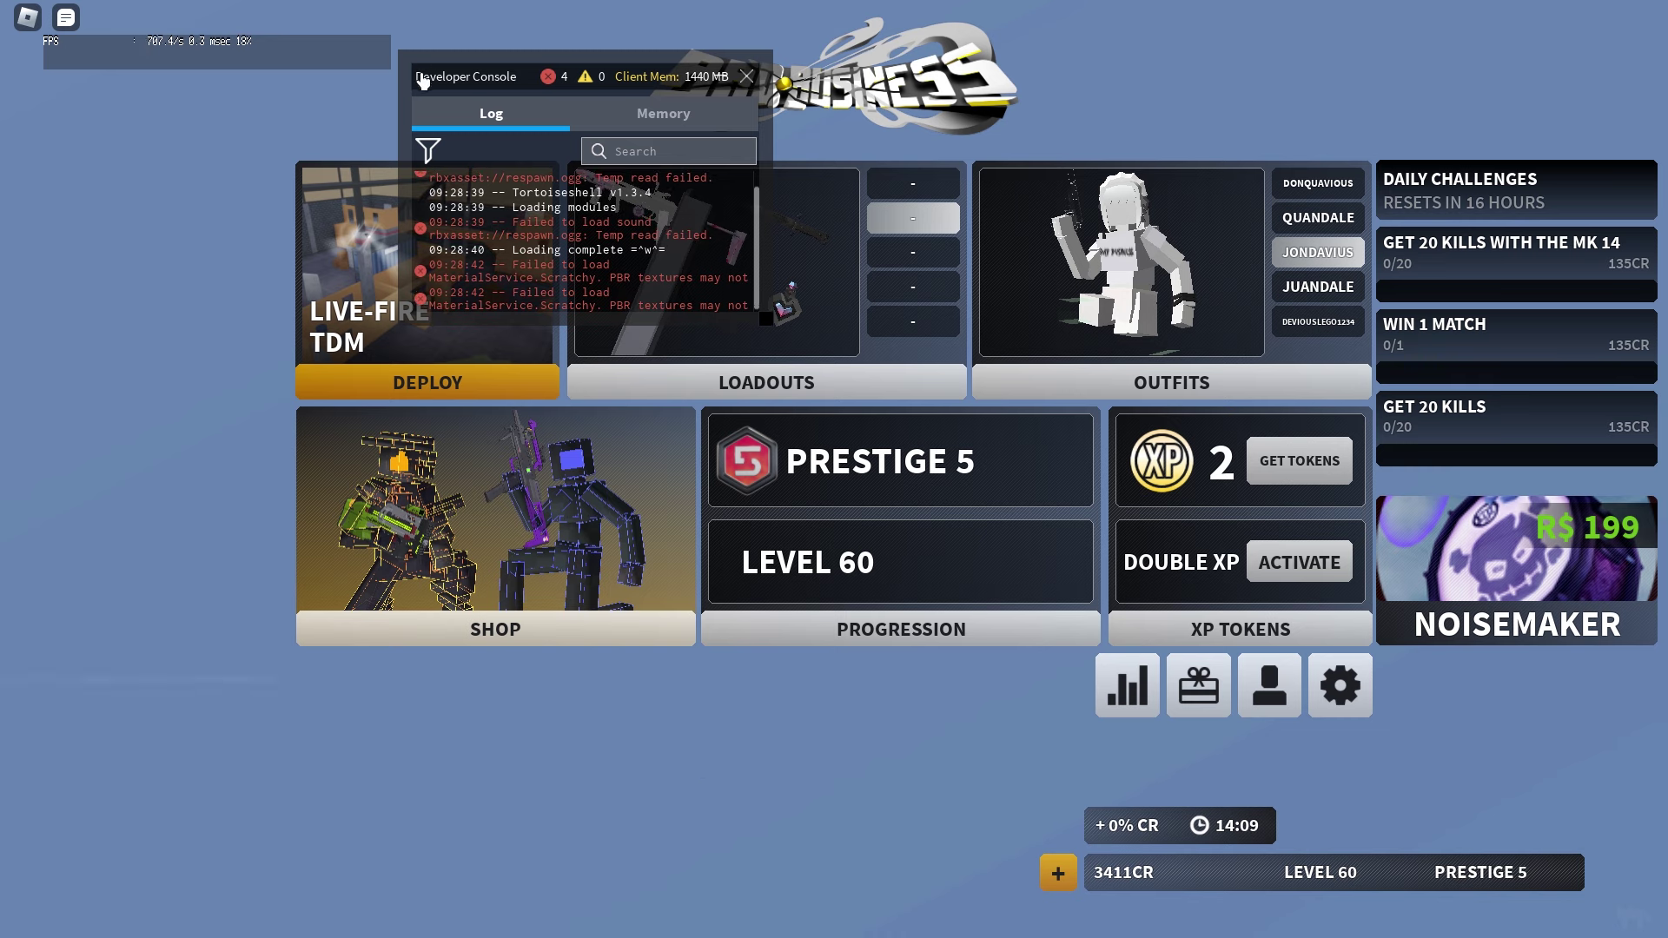
drag(421, 76, 1667, 936)
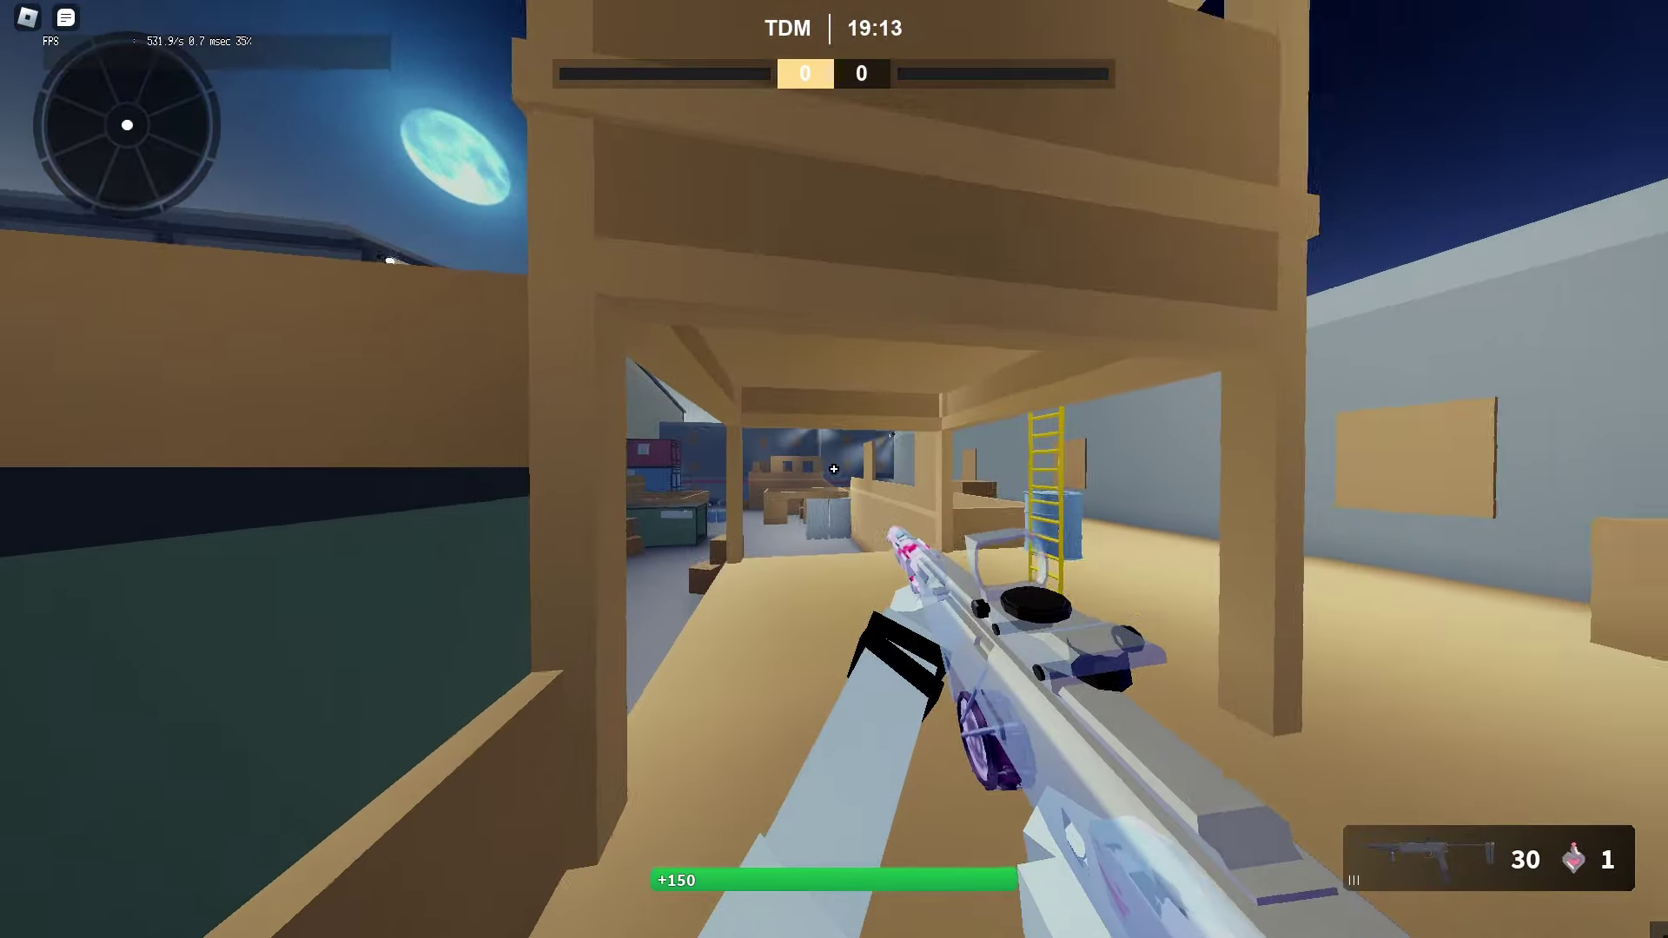
- Check the custom crosshair in the TDM match while moving around, swapping between rifle and knife, and aiming down the rifle's sight
key(3)
key(w)
key(1)
key(w)
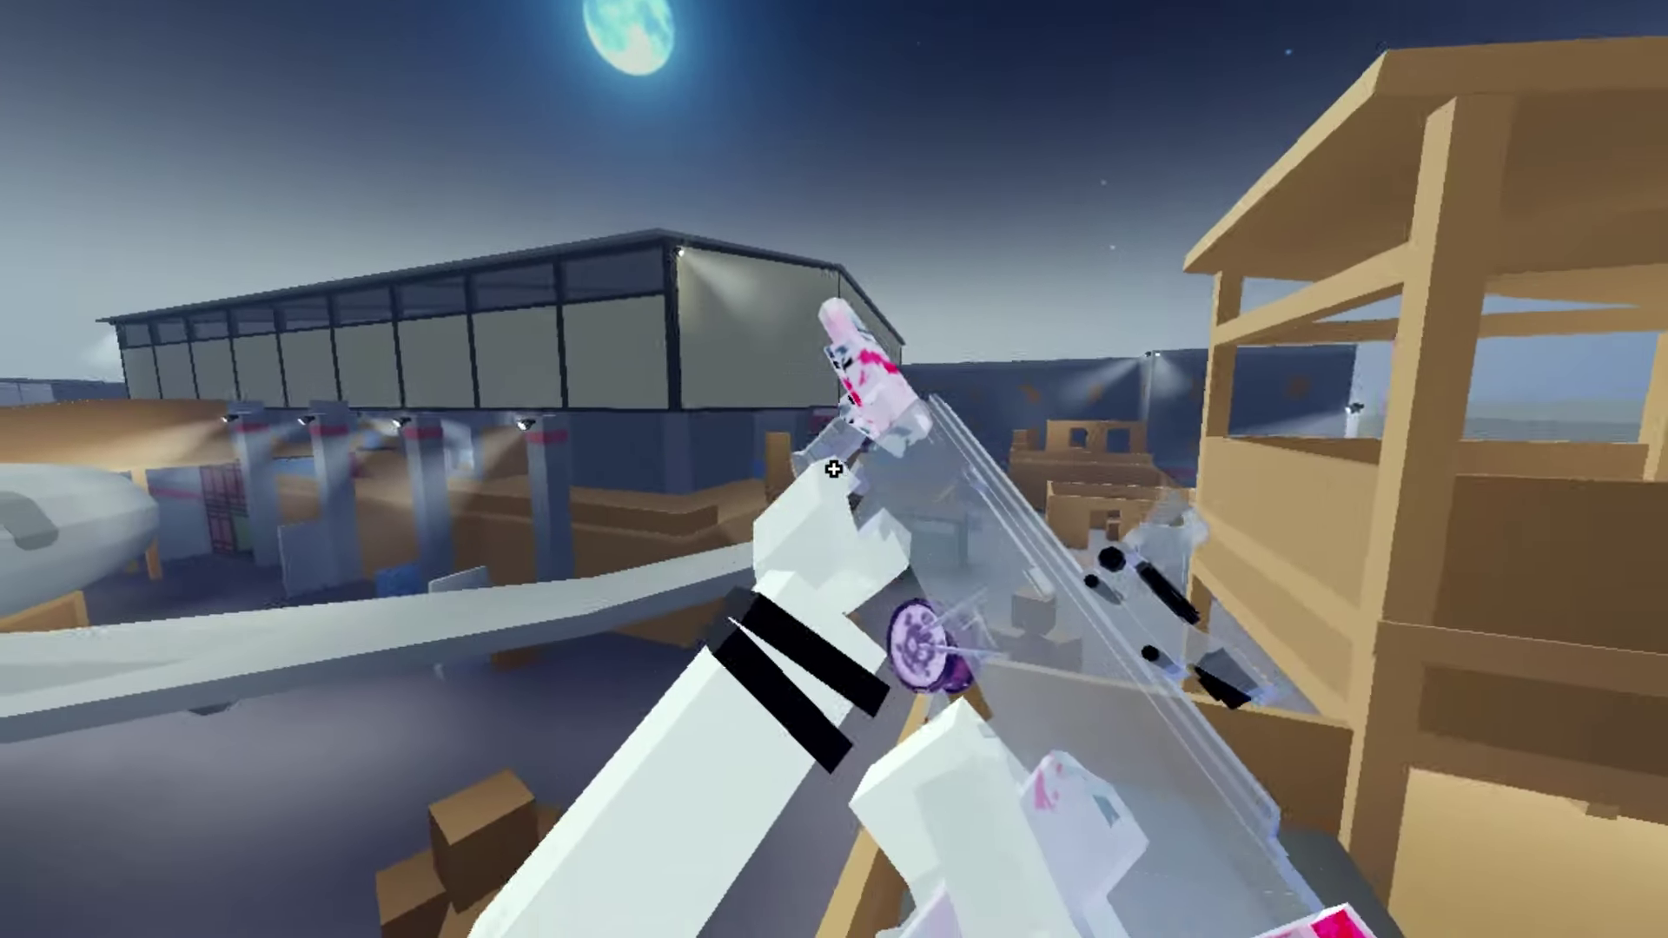
right_click(834, 469)
key(3)
key(w)
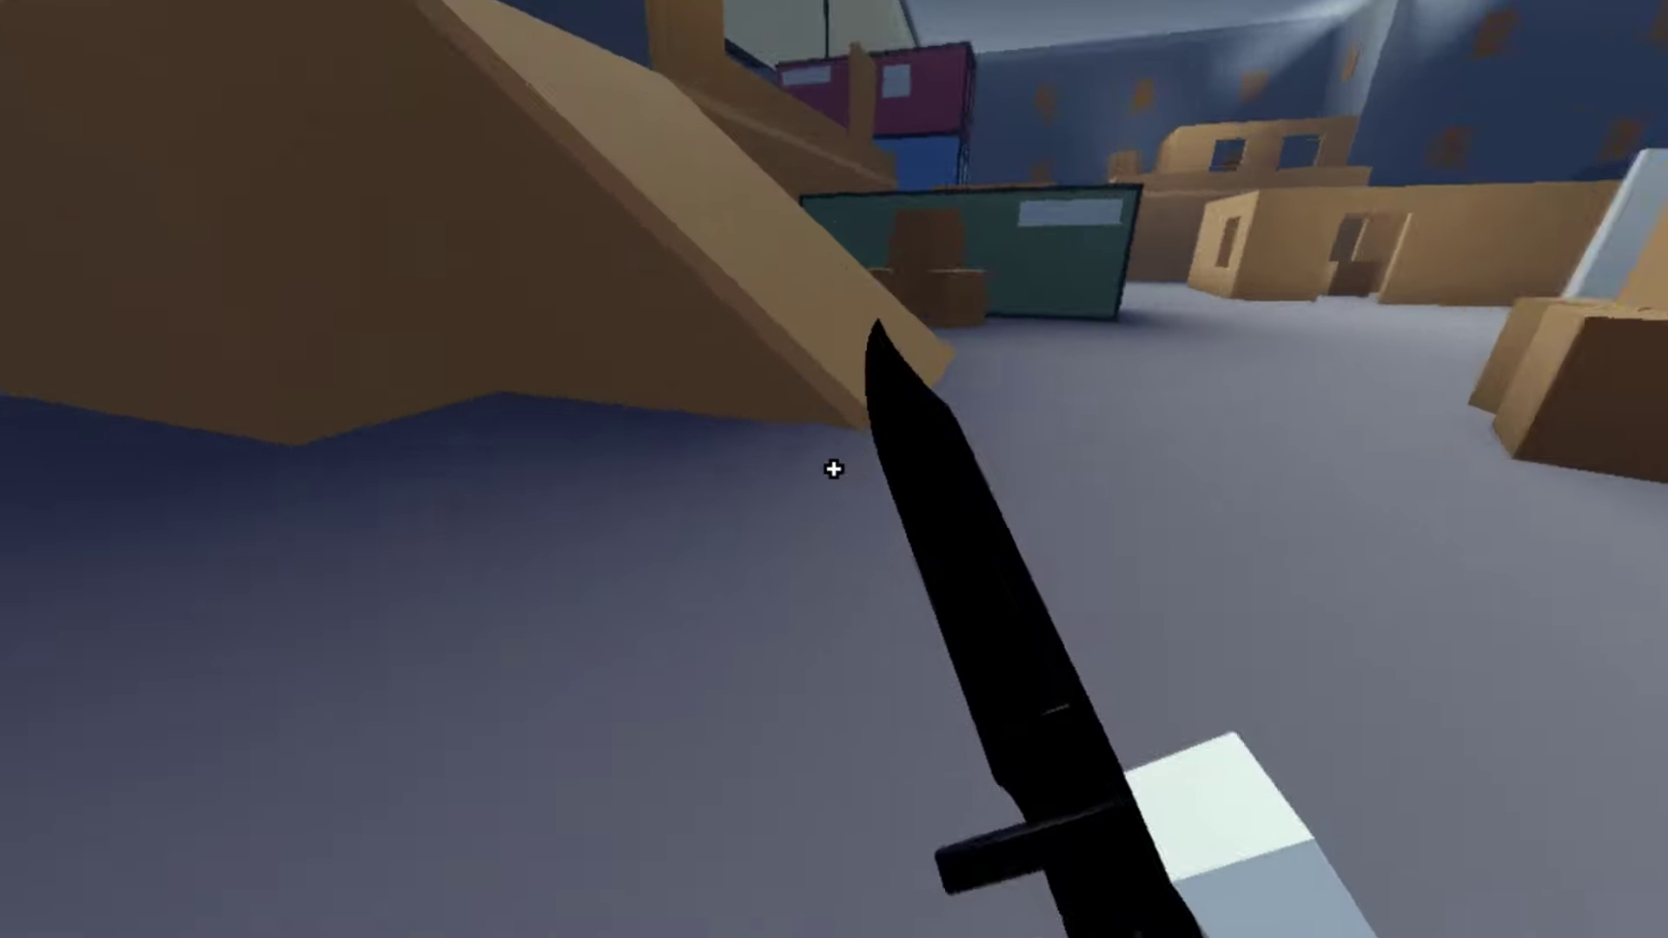
key(w)
key(1)
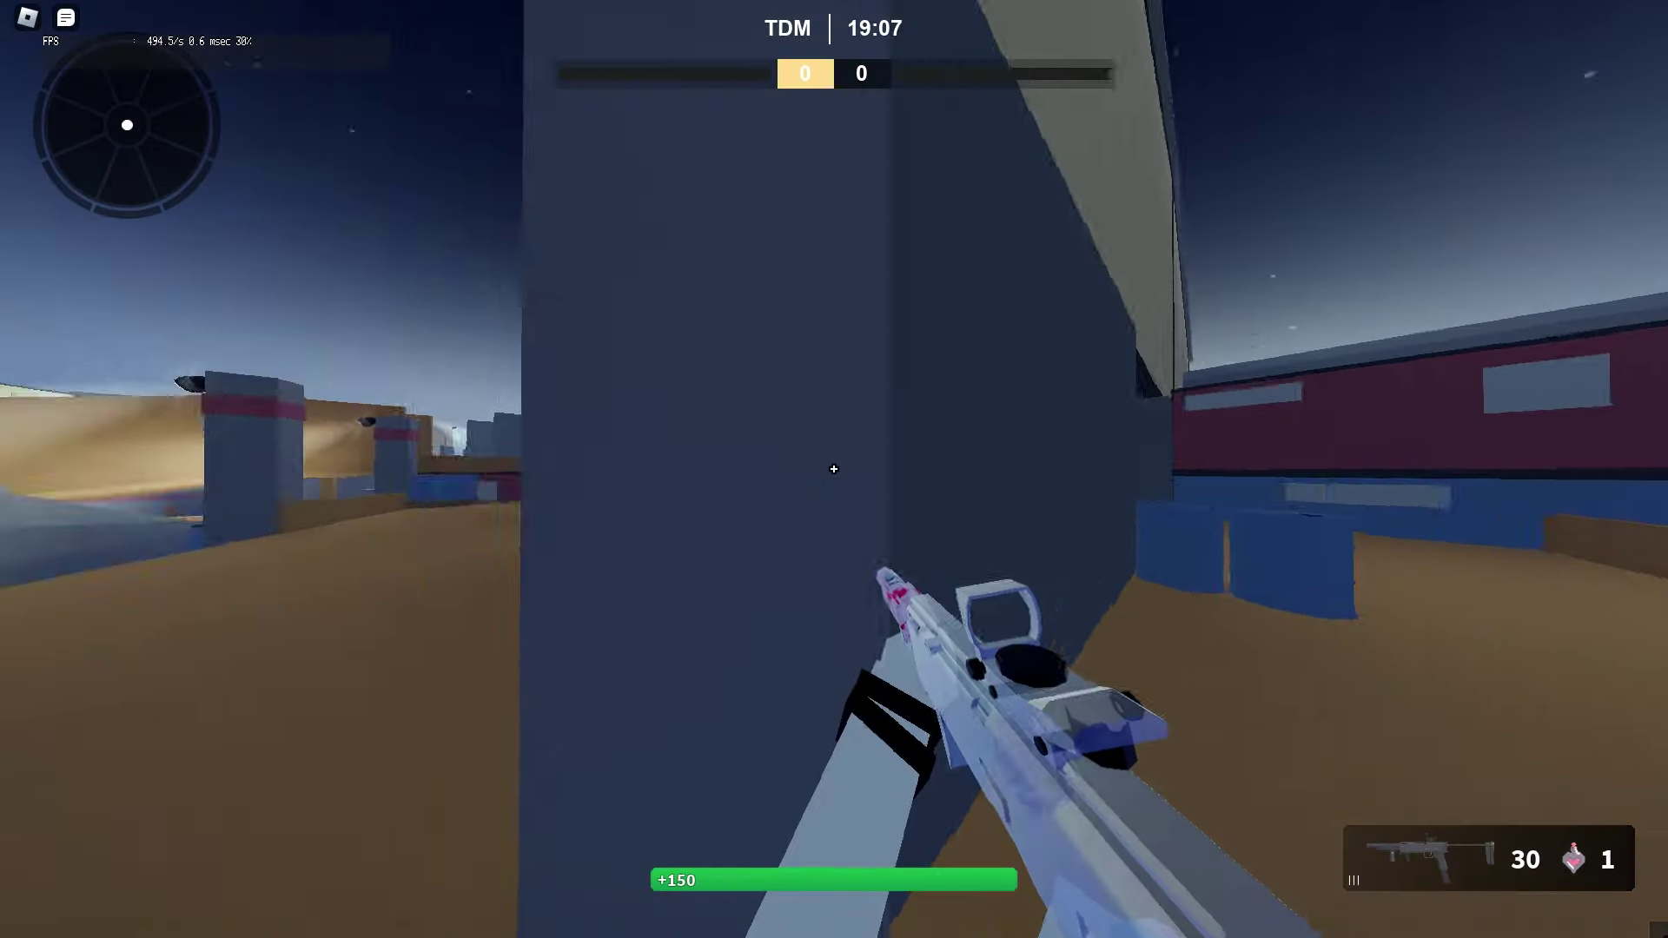
key(3)
right_click(834, 469)
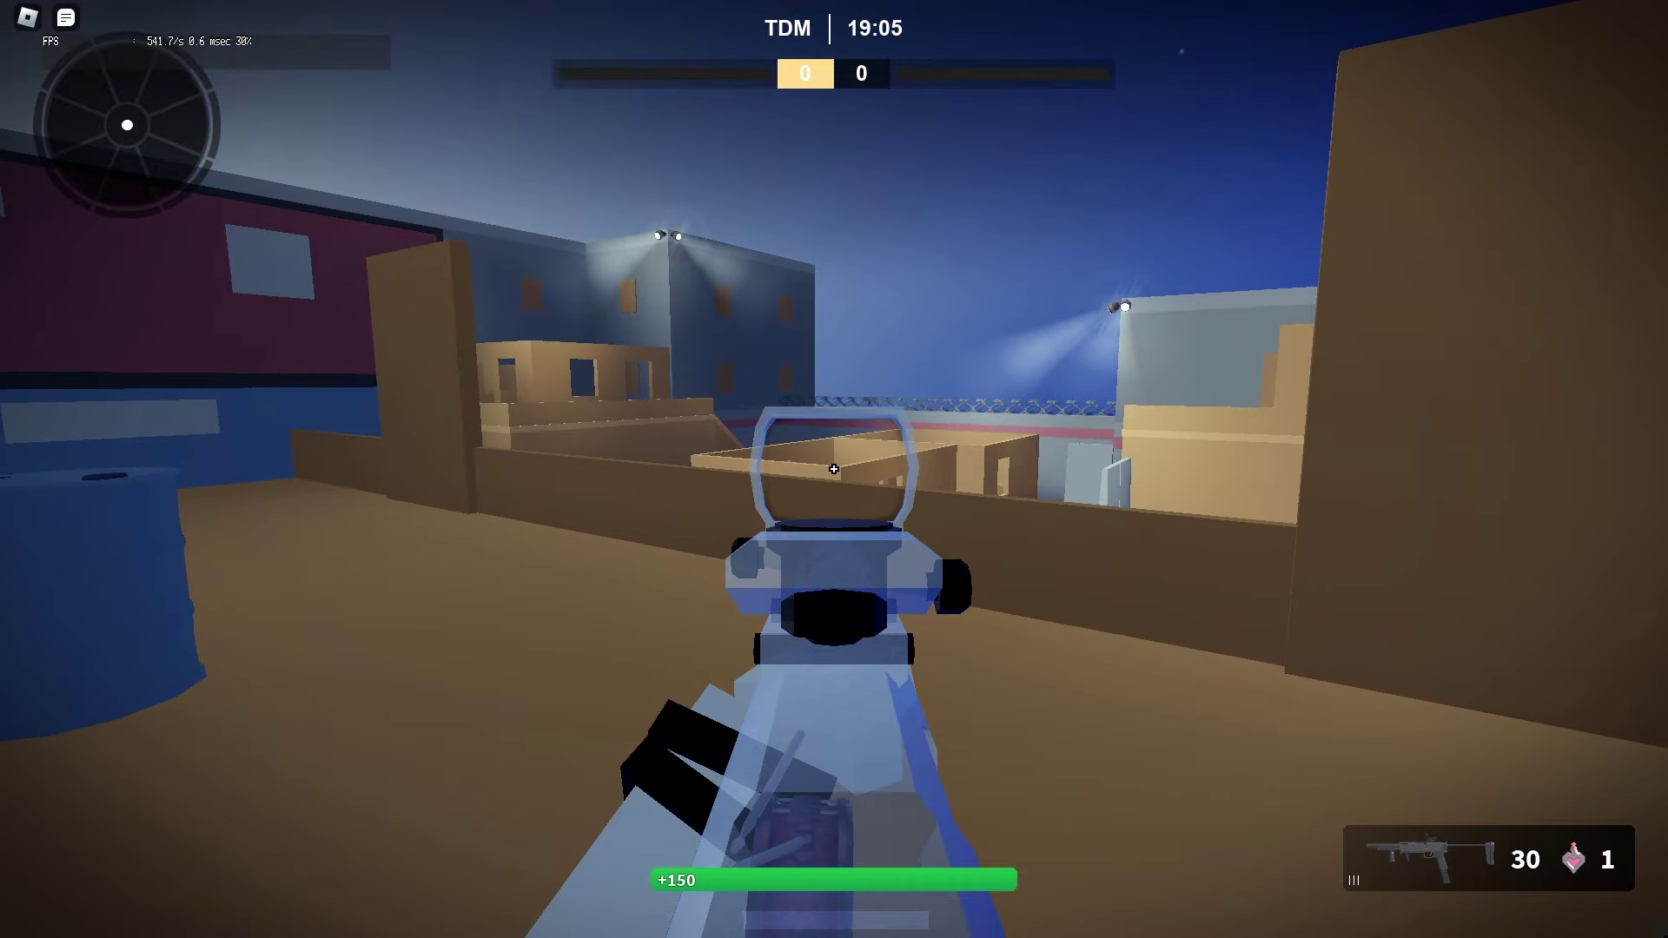
key(3)
key(w)
key(w)
key(1)
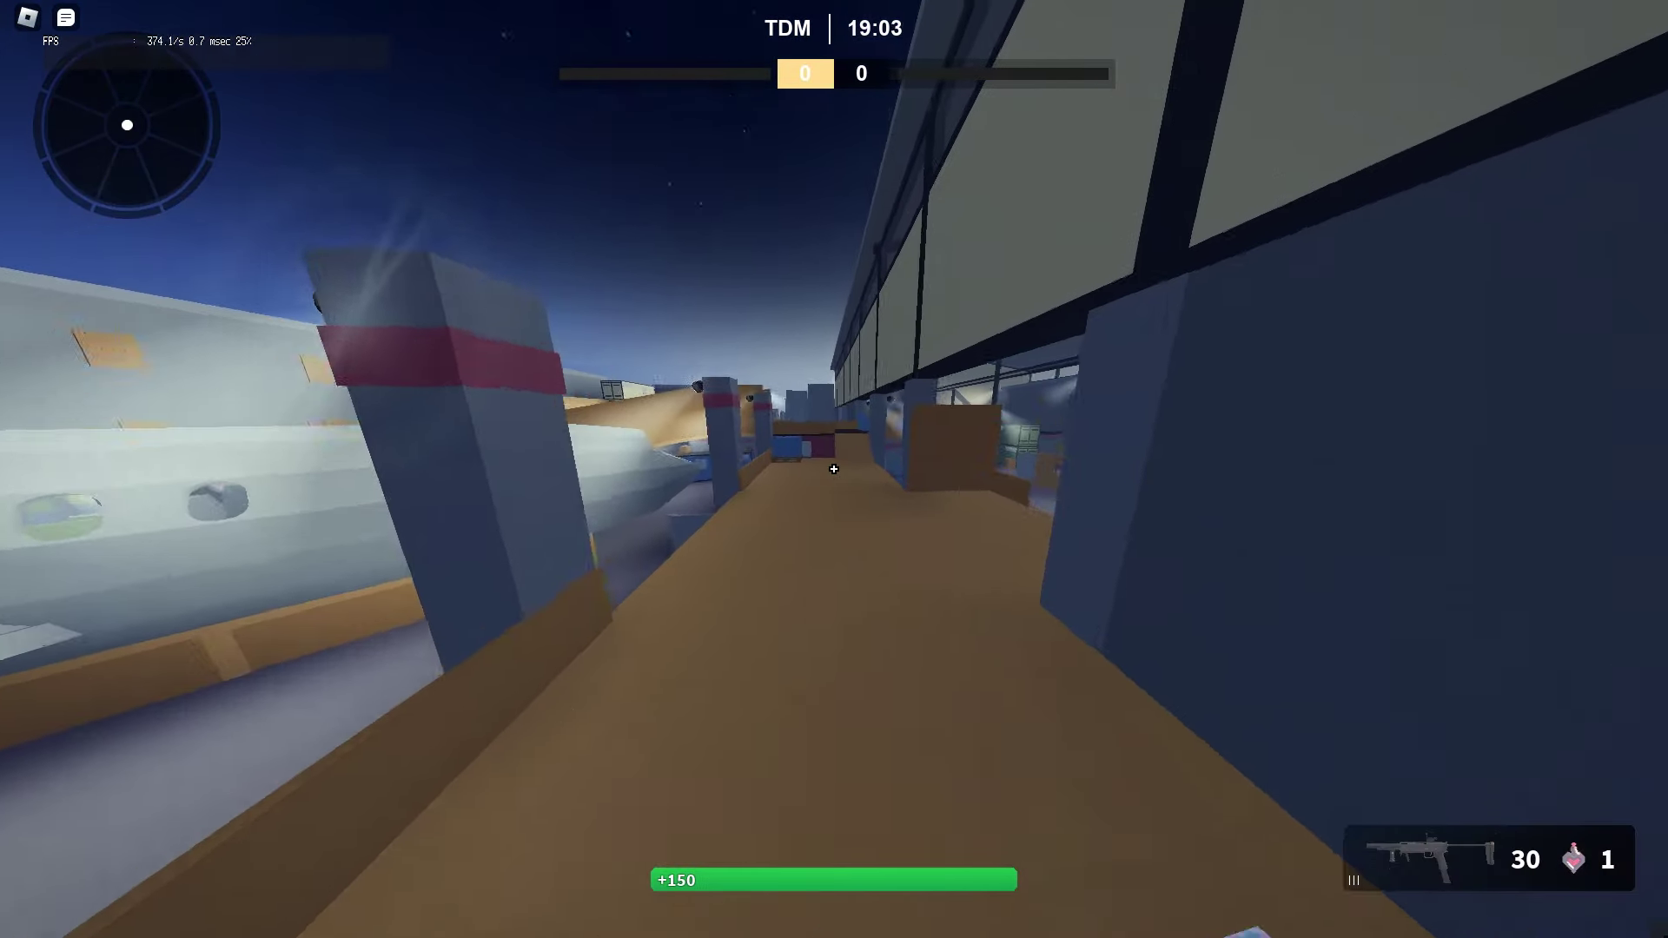
key(3)
key(w)
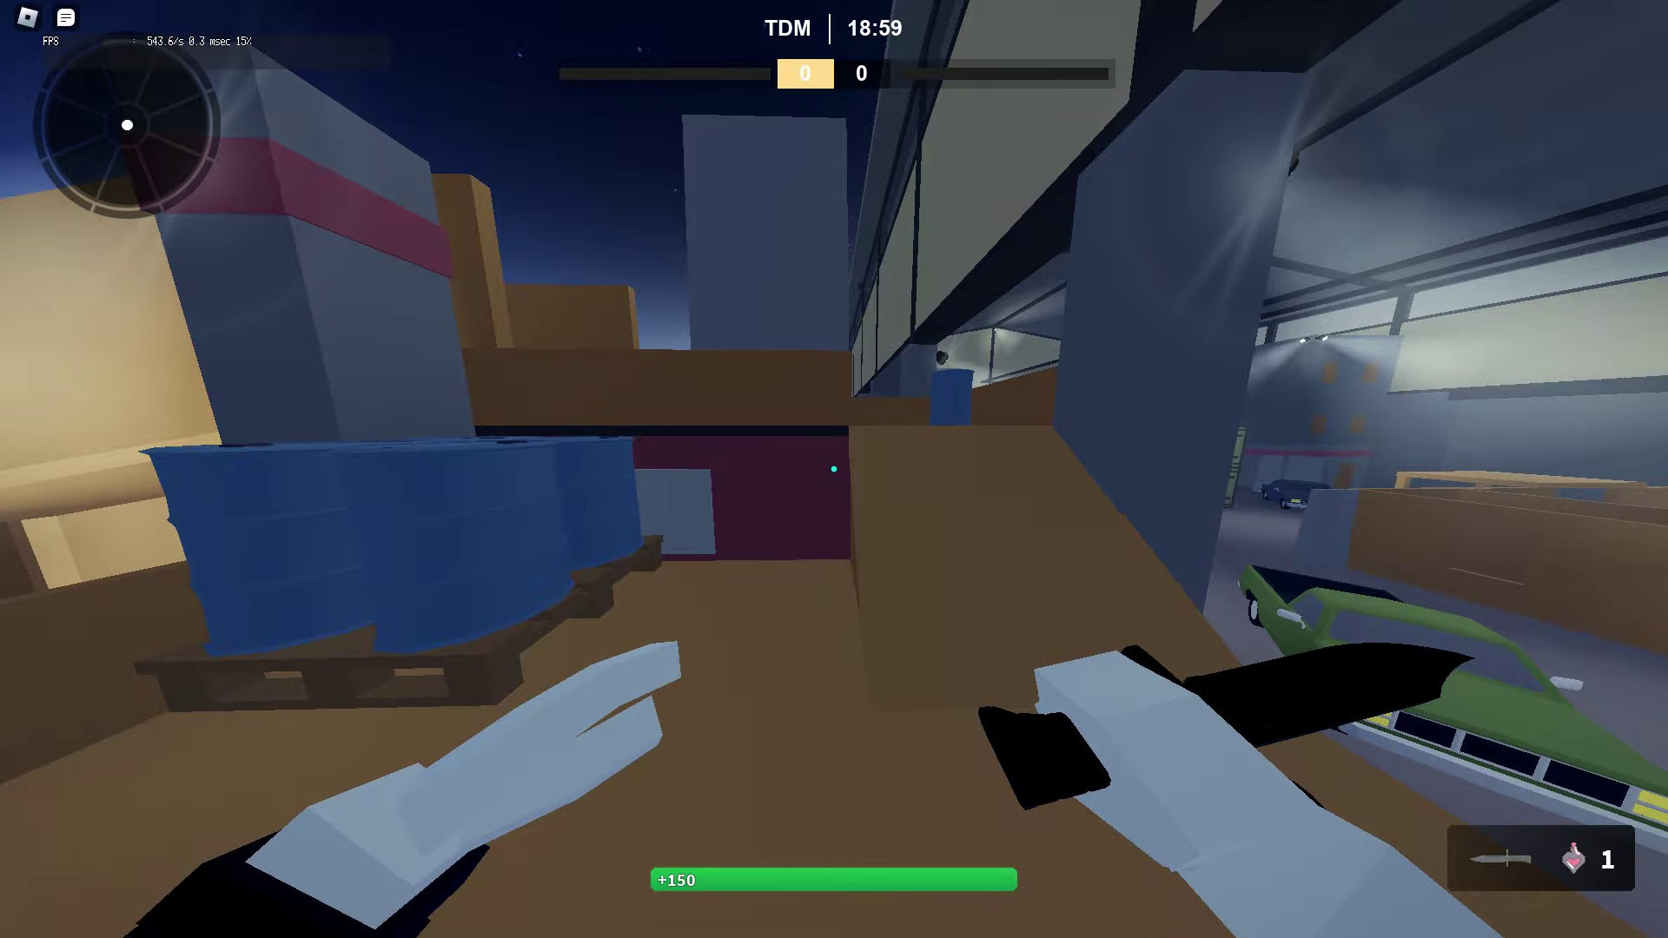
key(w)
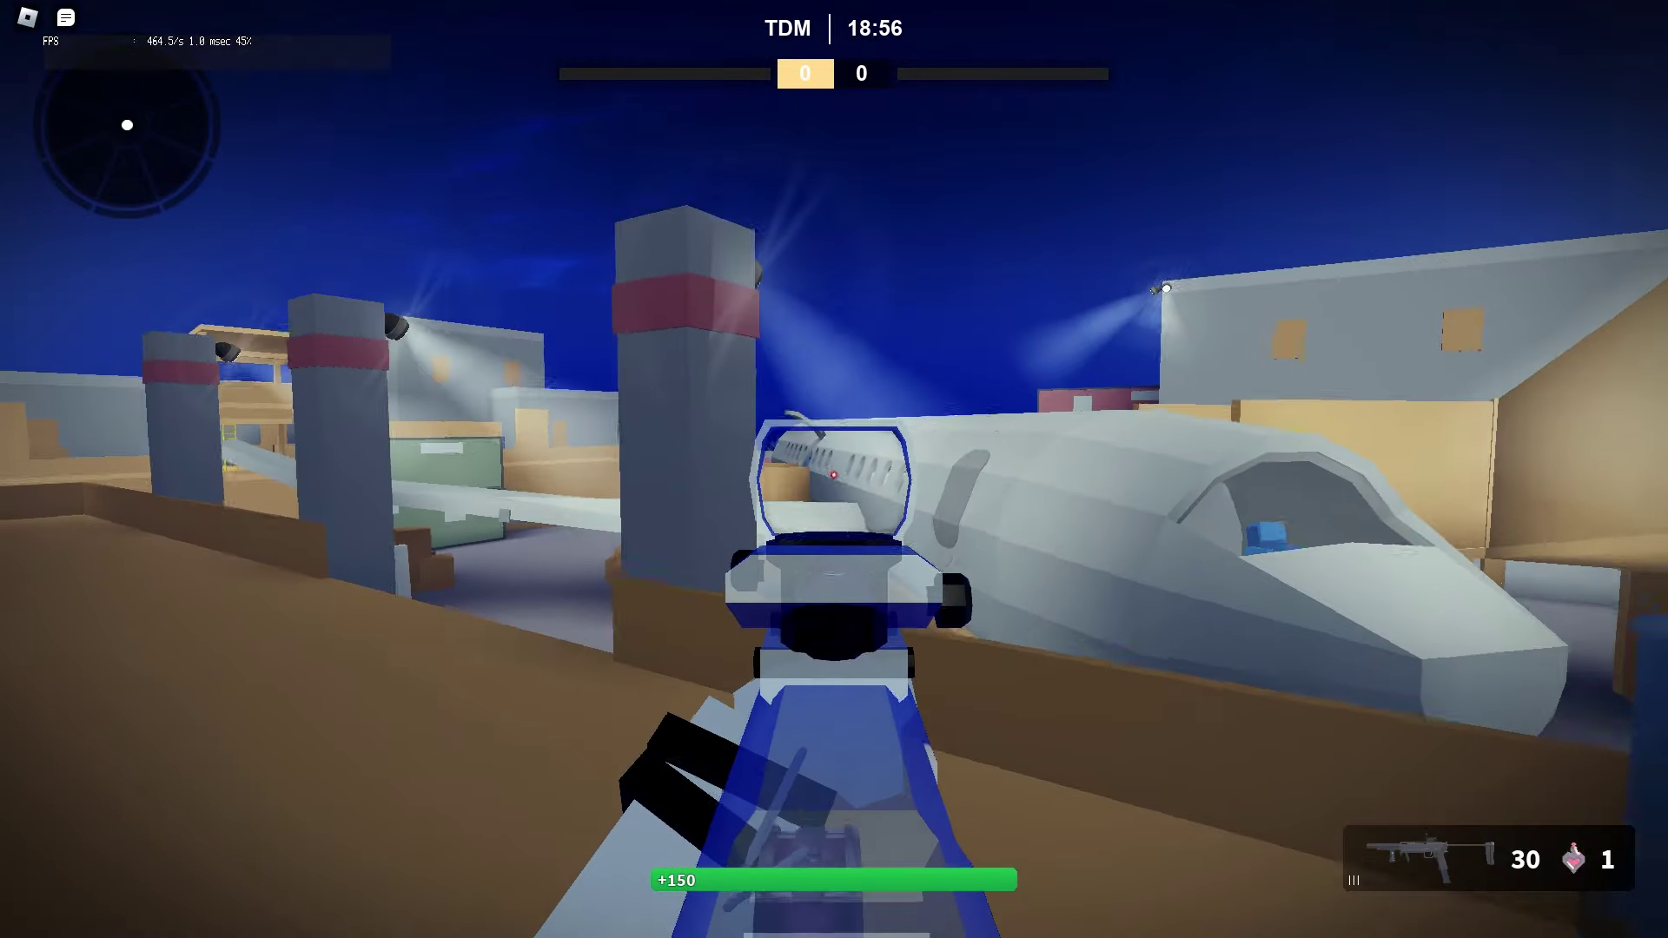
right_click(834, 469)
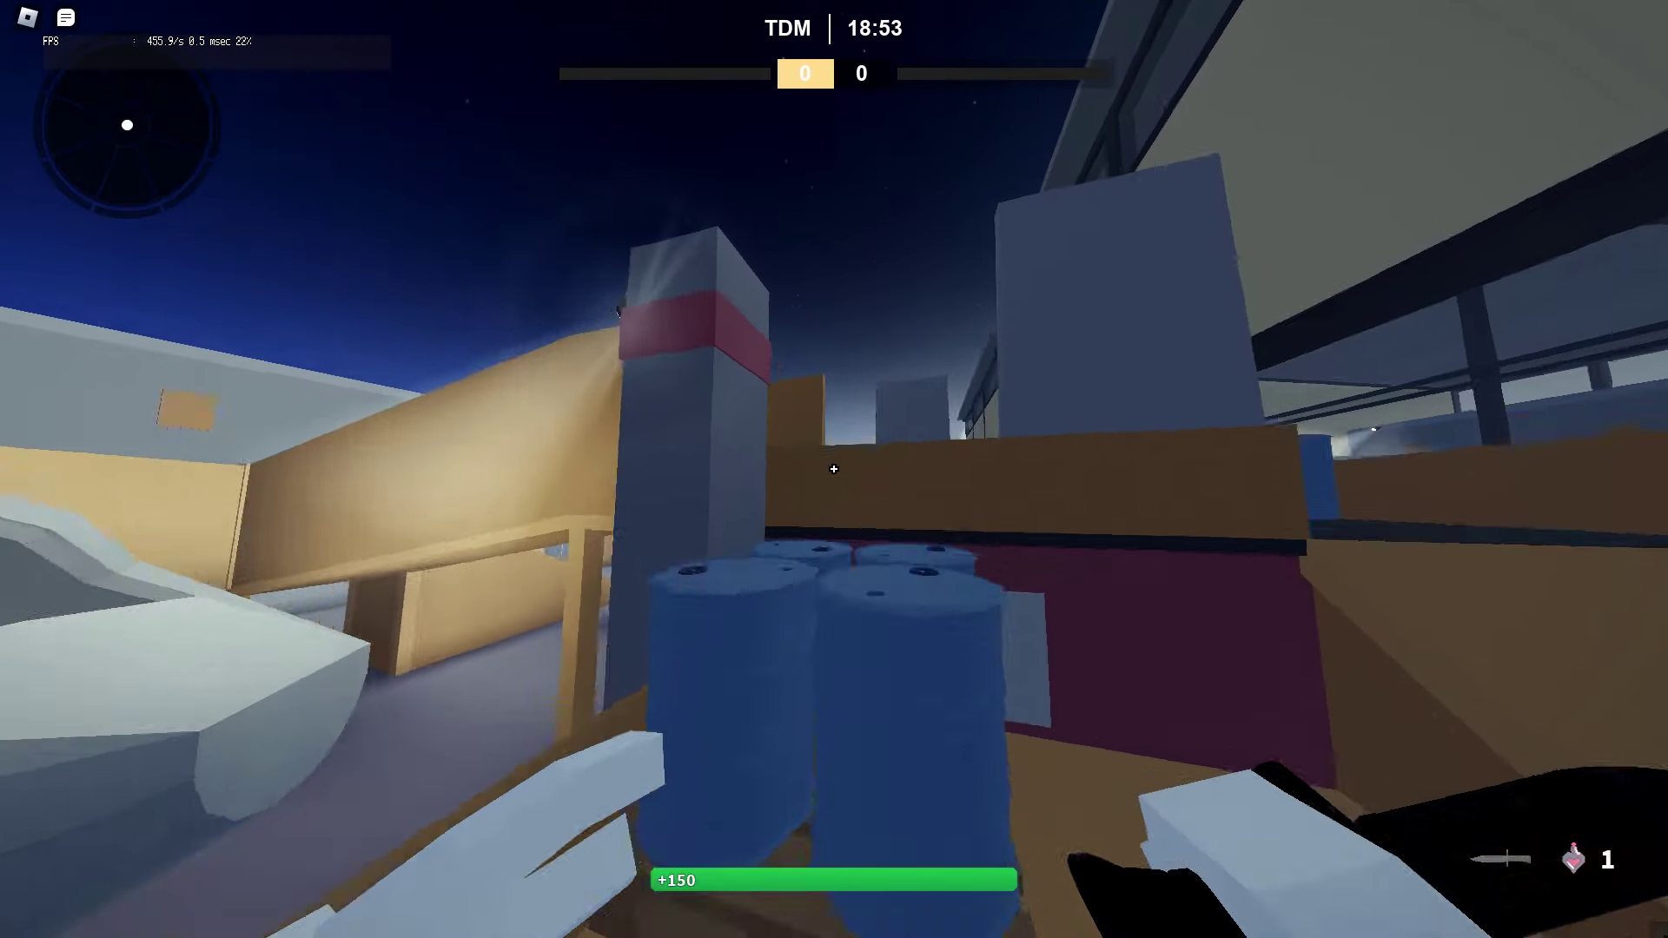
key(1)
key(3)
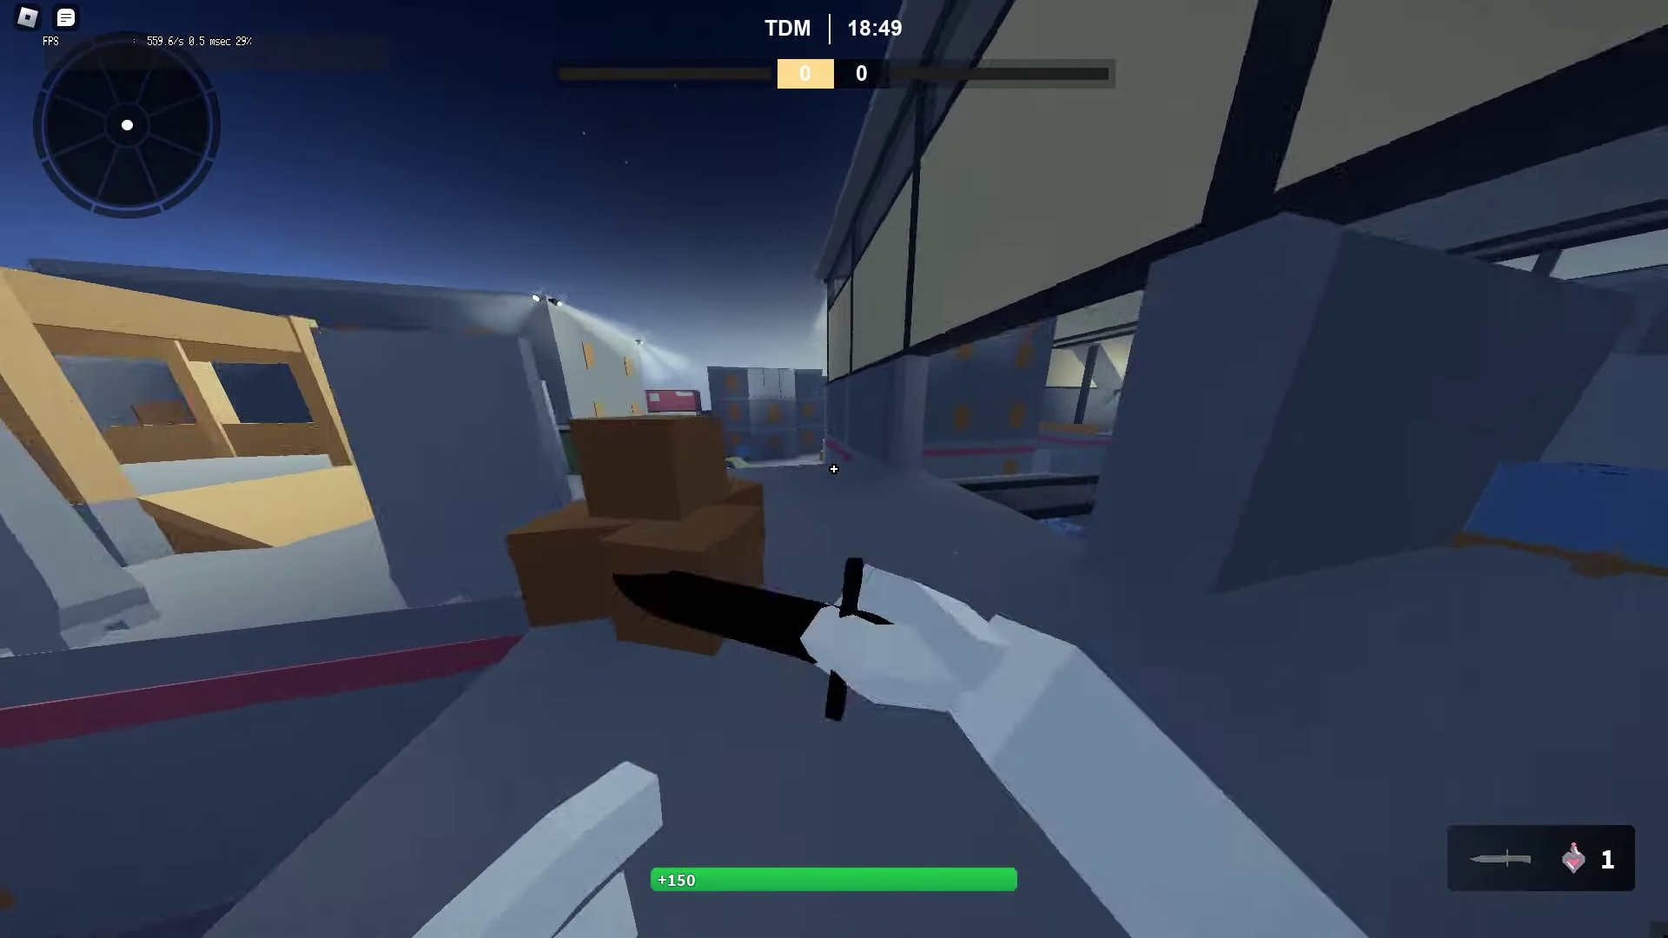
key(1)
key(3)
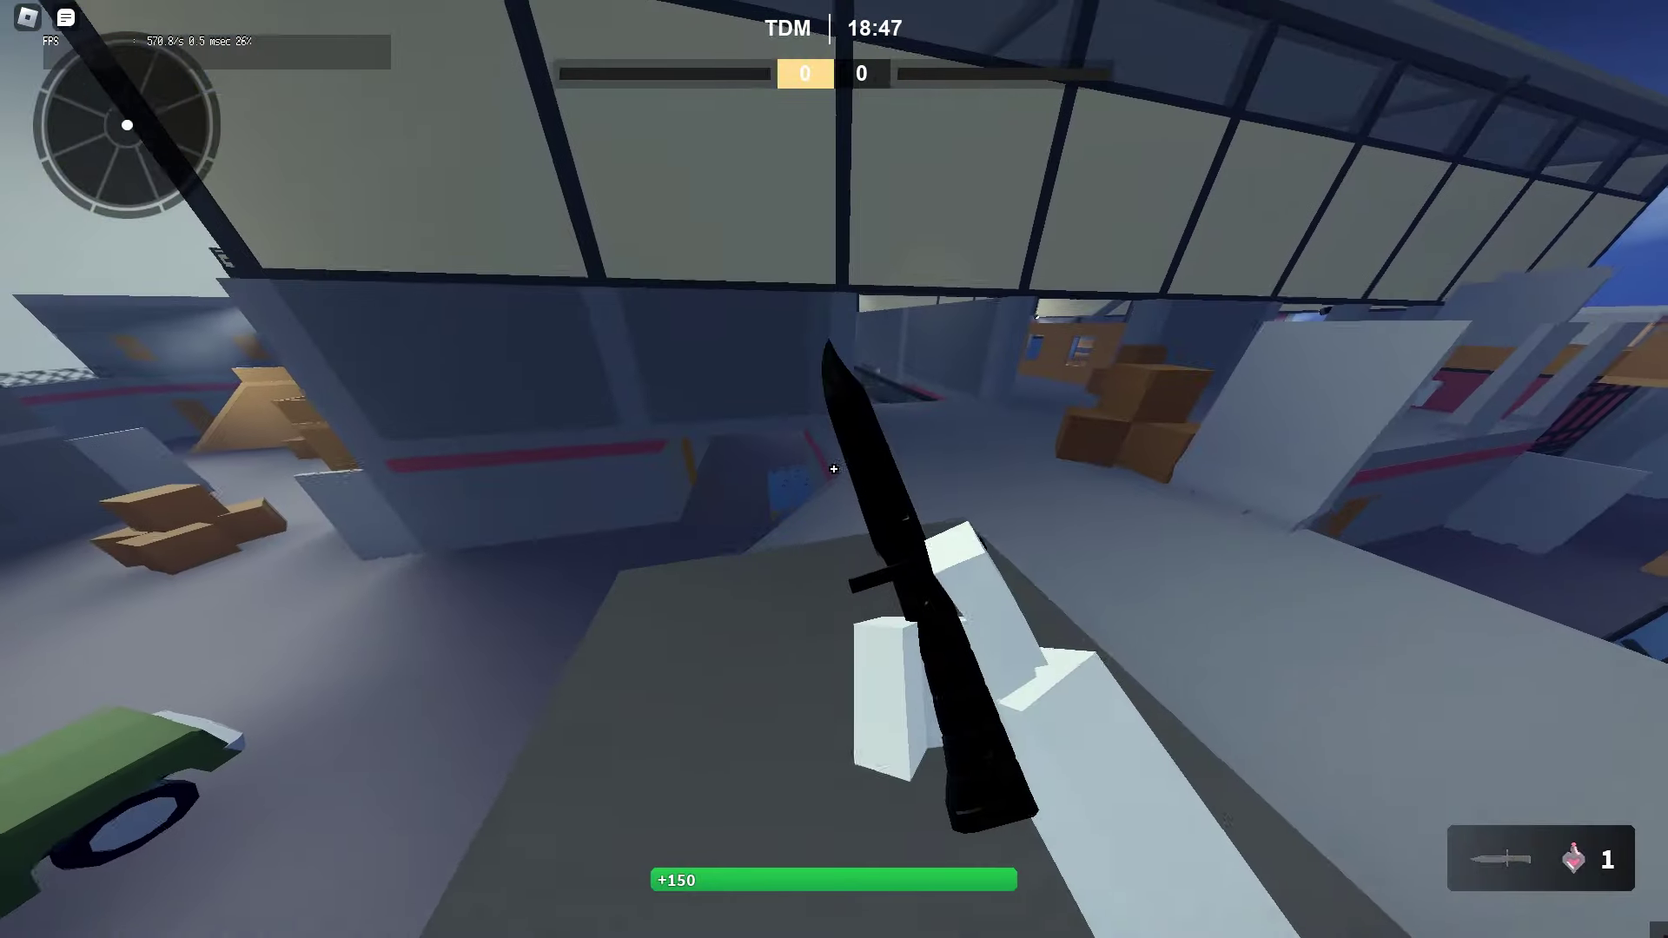
key(w)
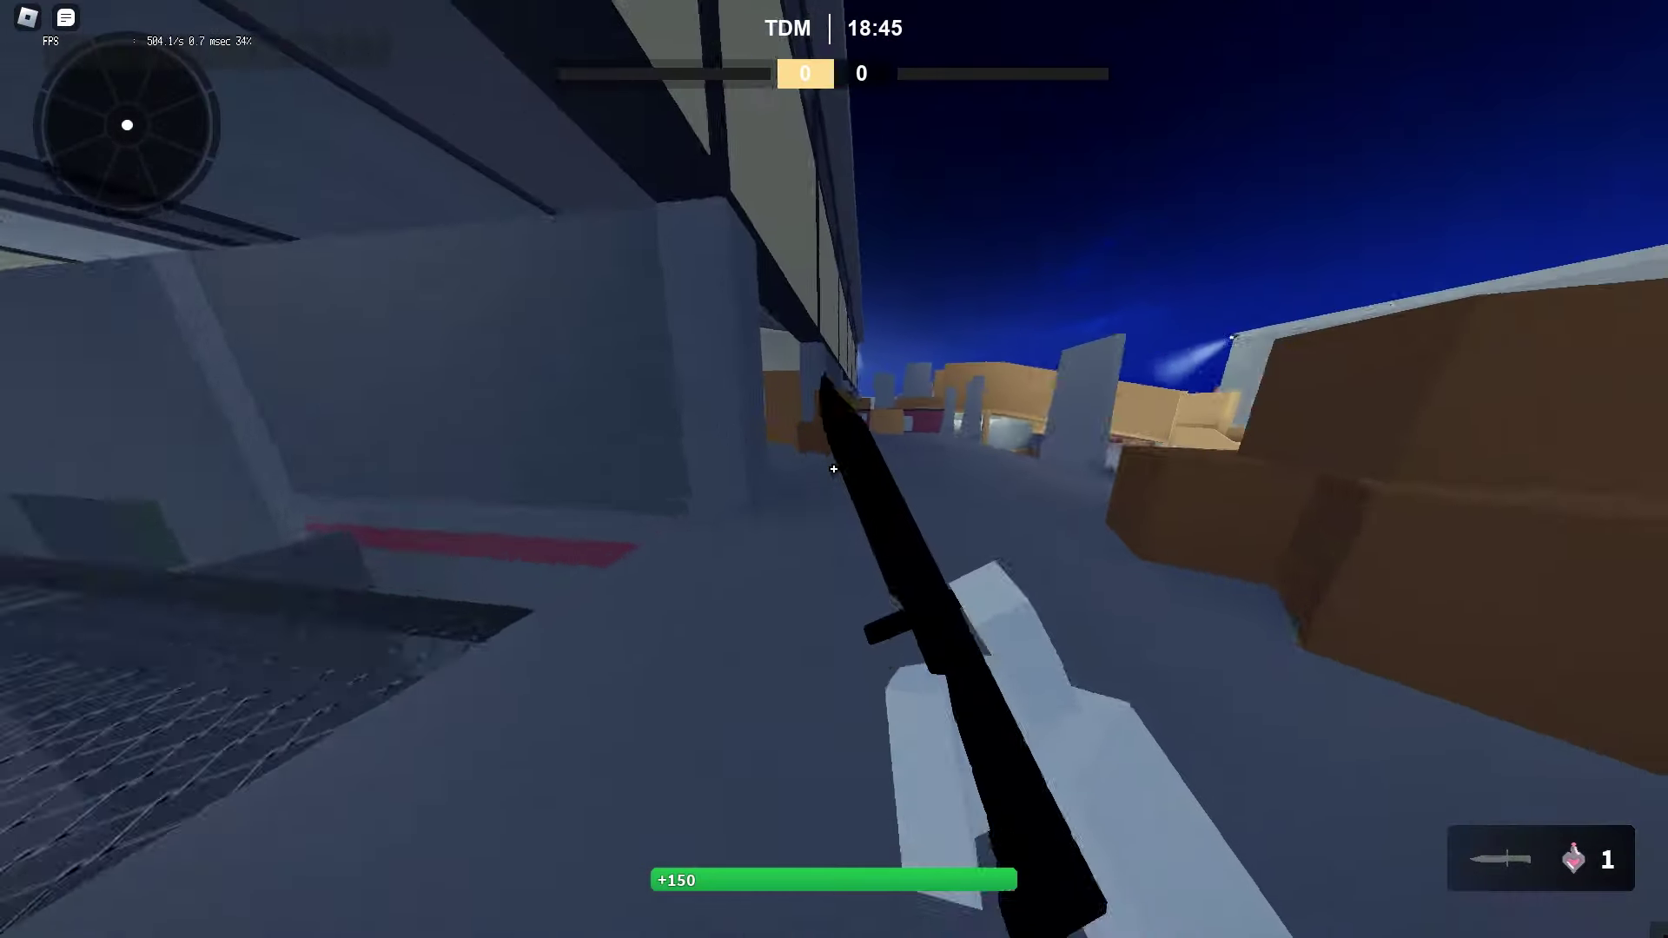
key(space)
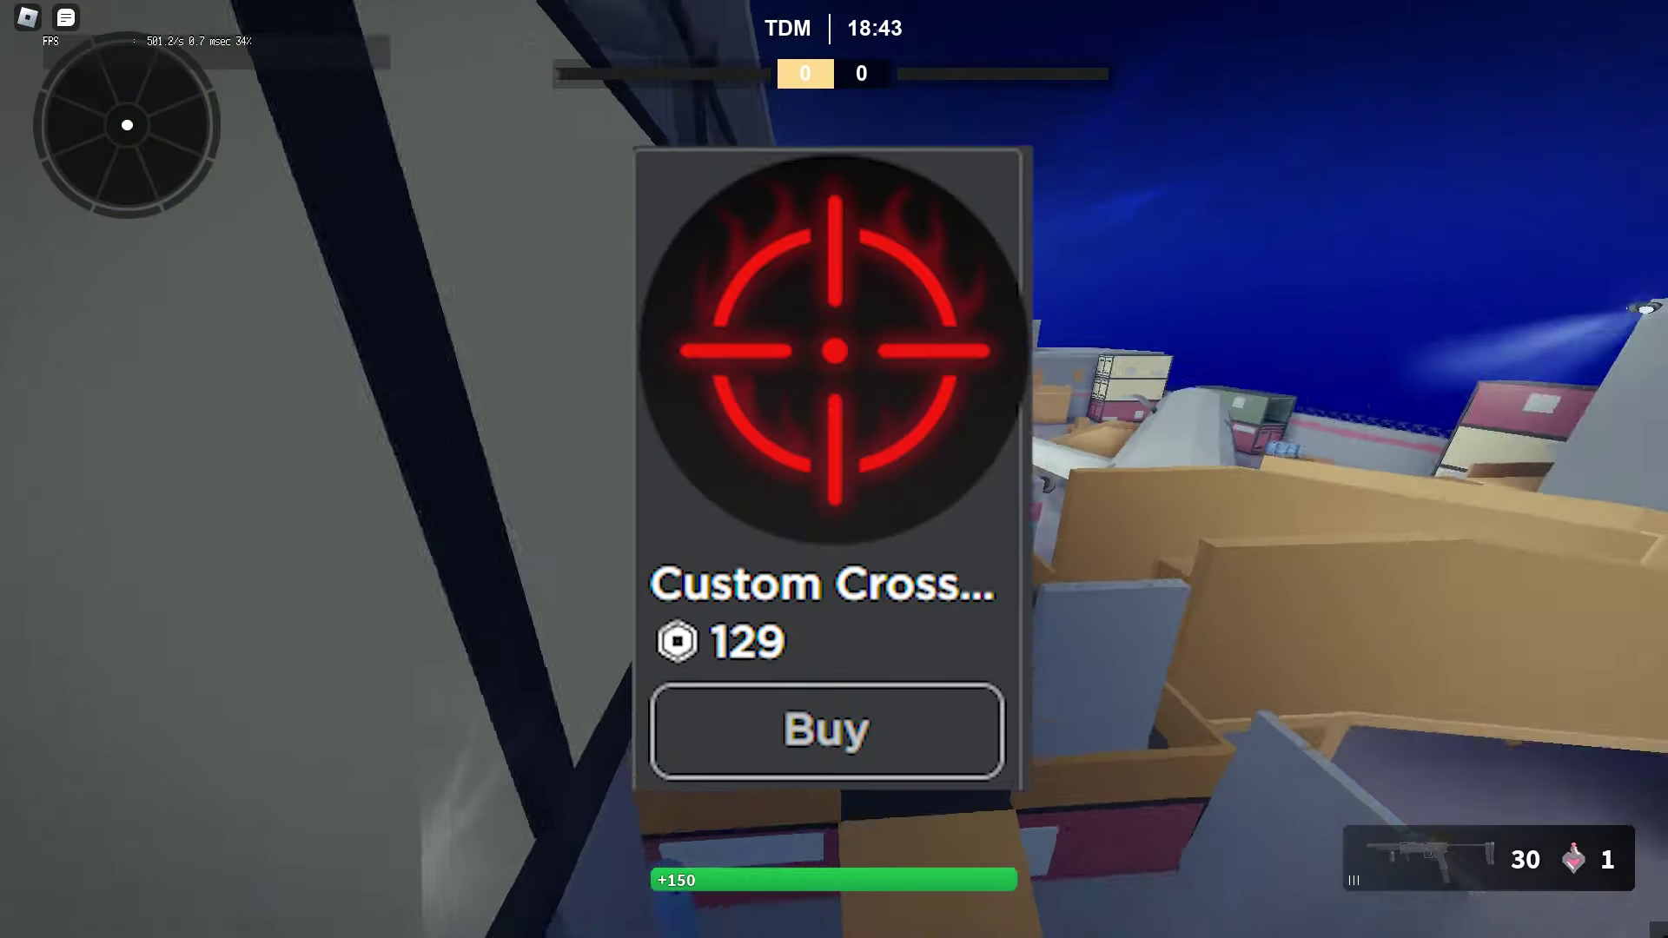
key(3)
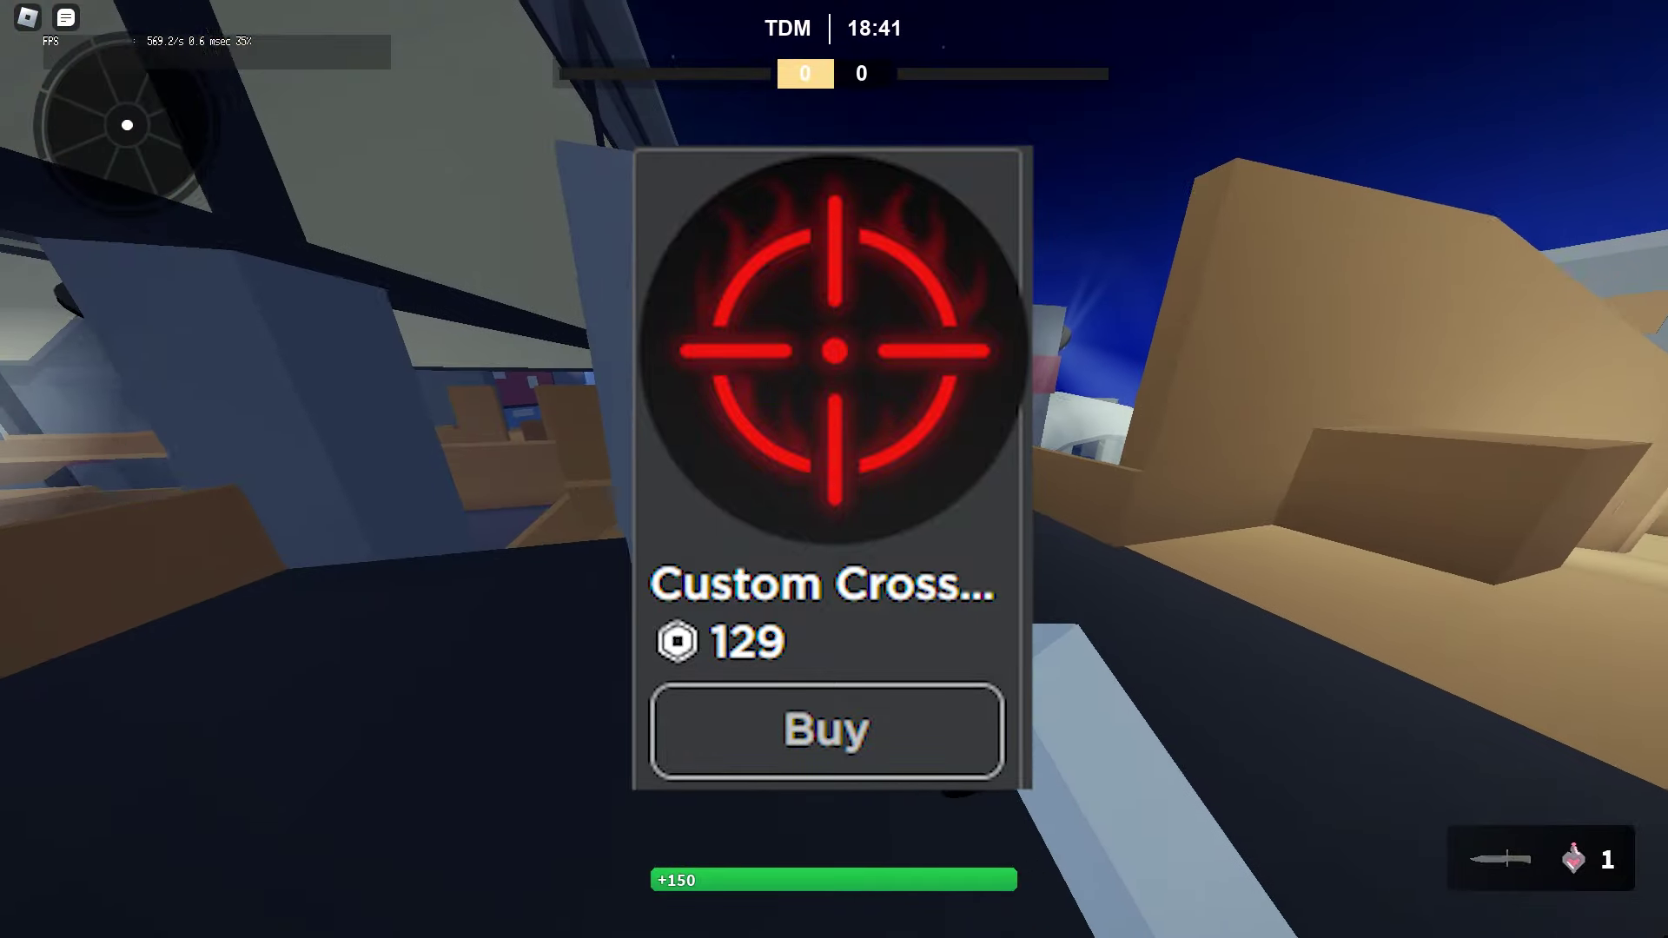
key(w)
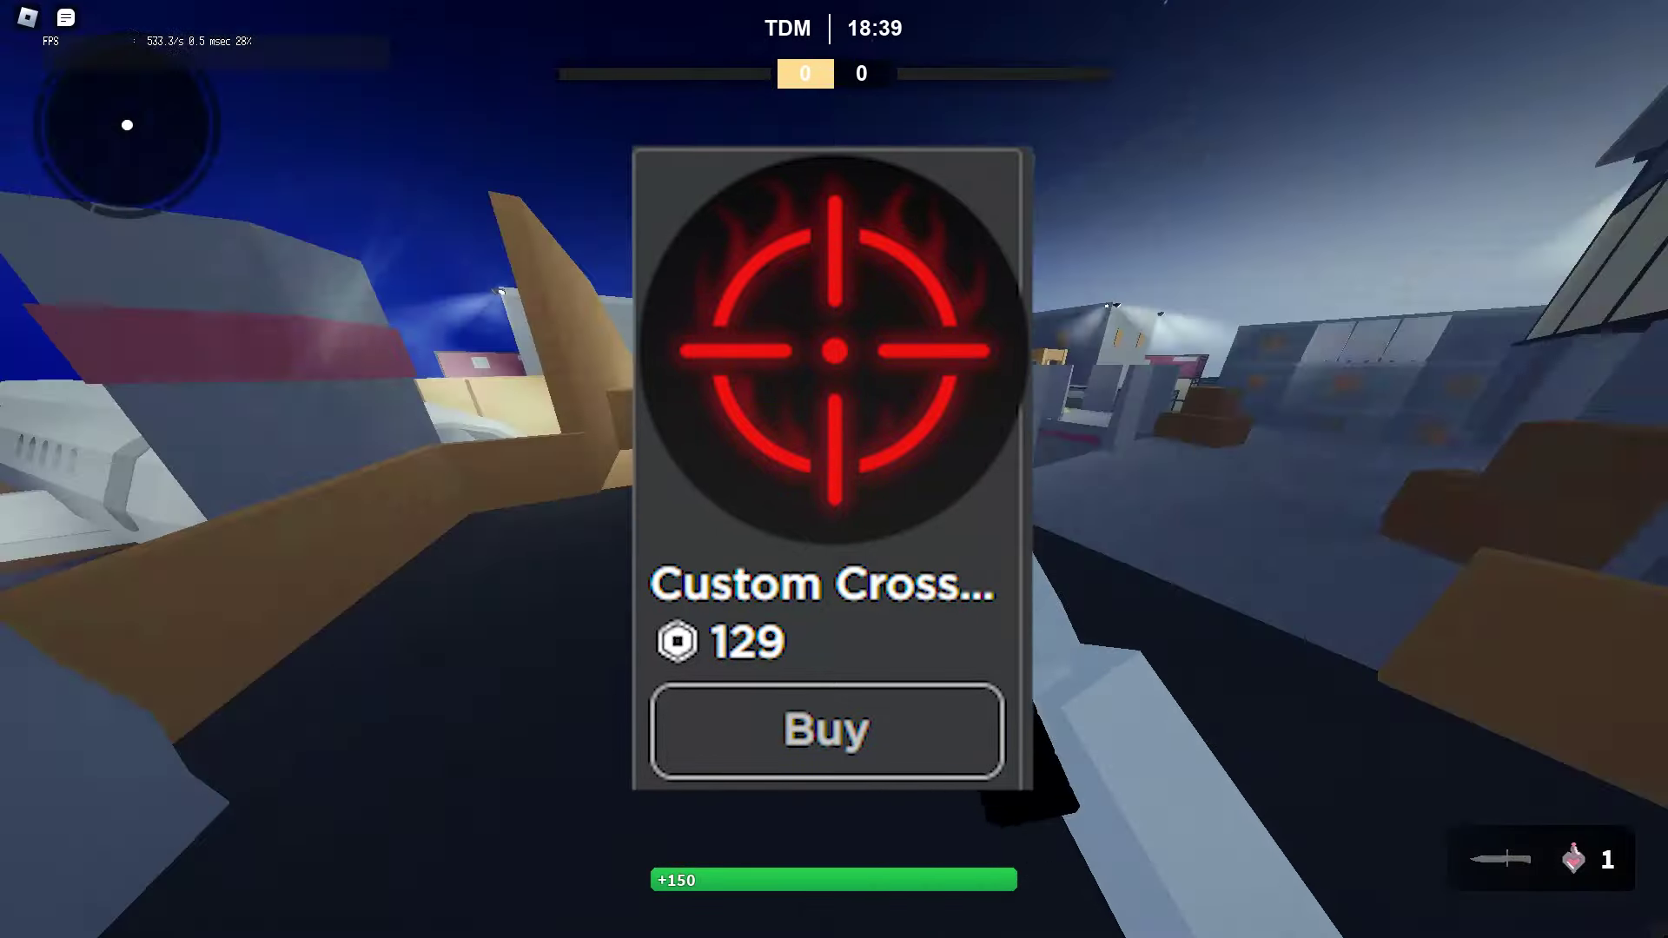
key(w)
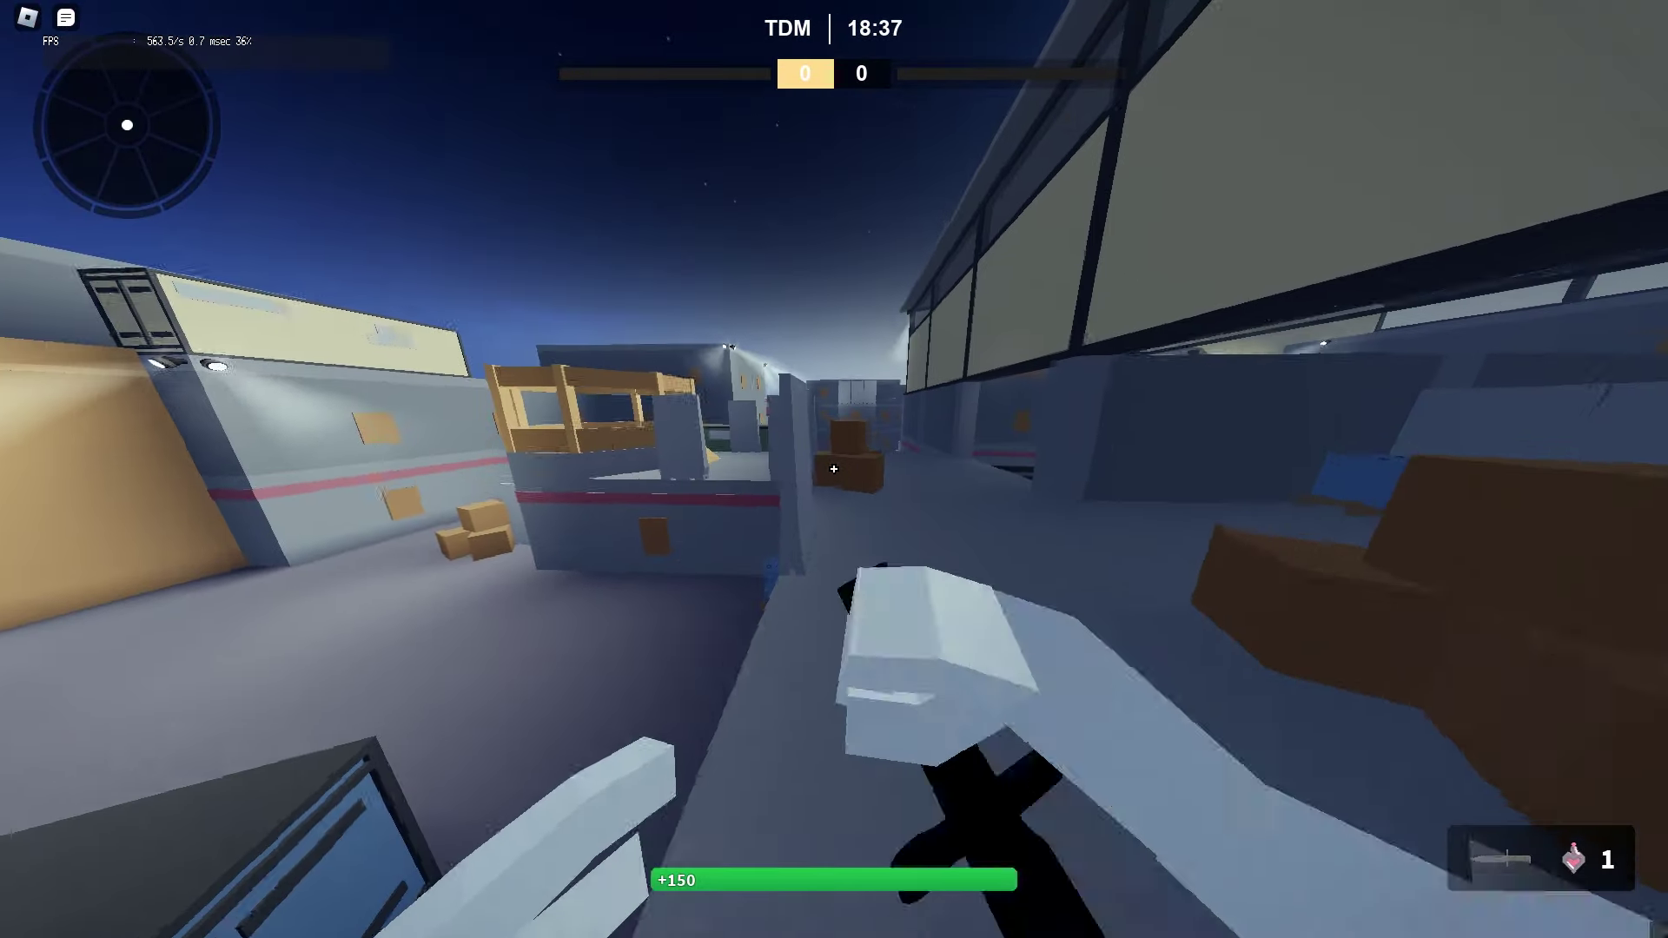
key(w)
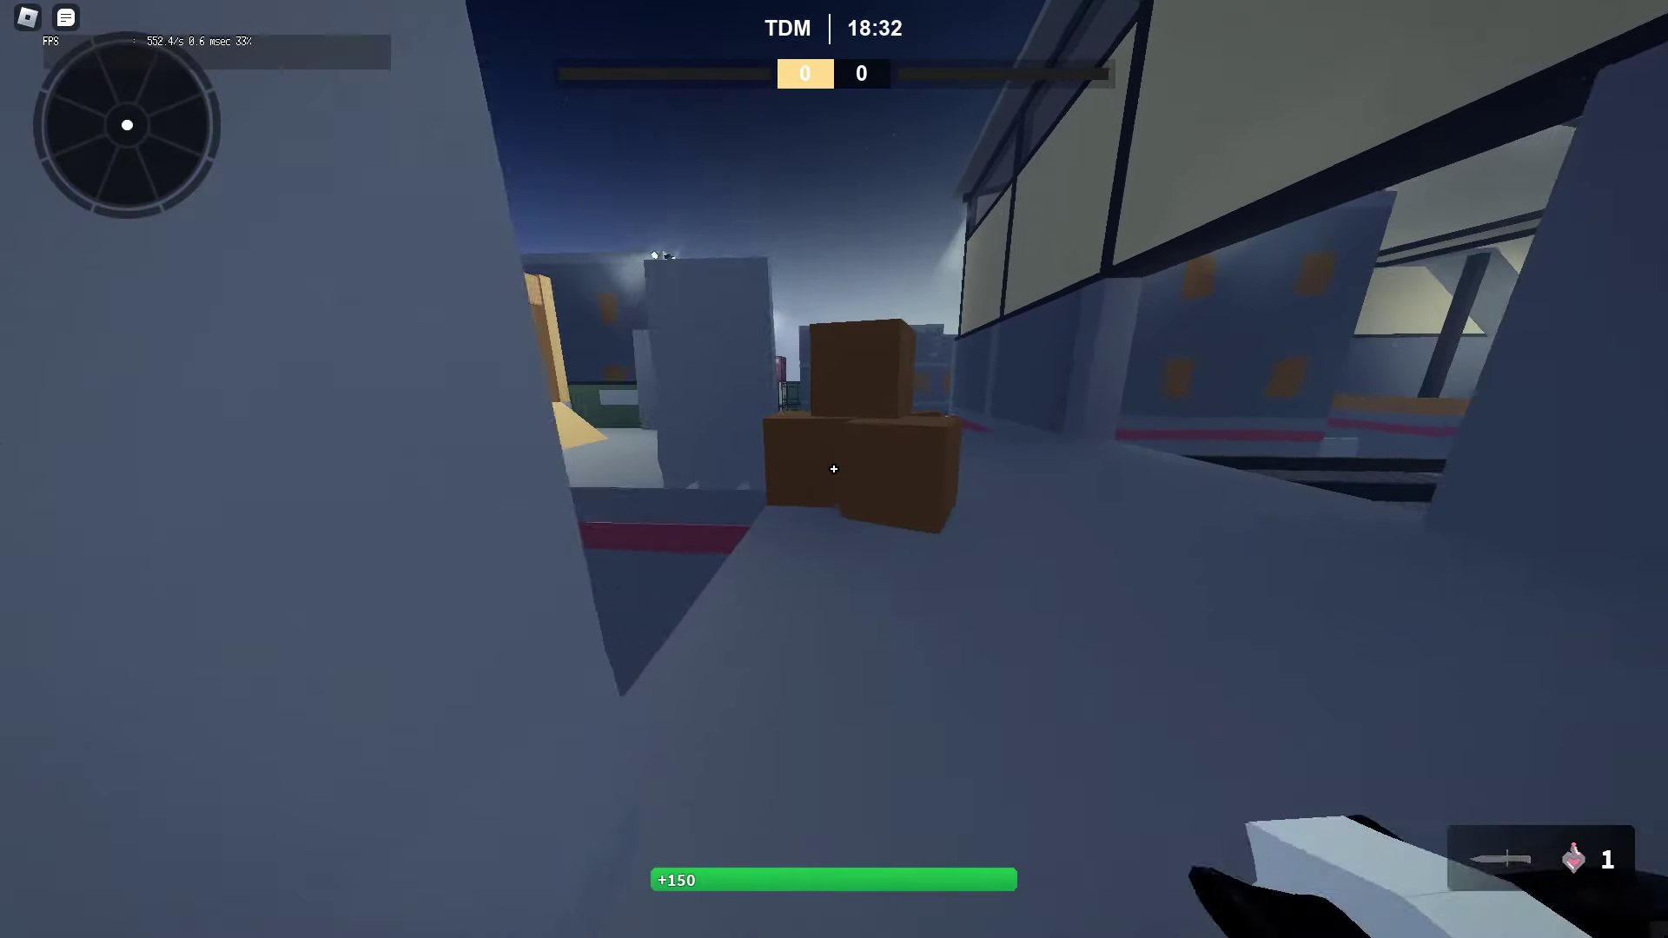
key(w)
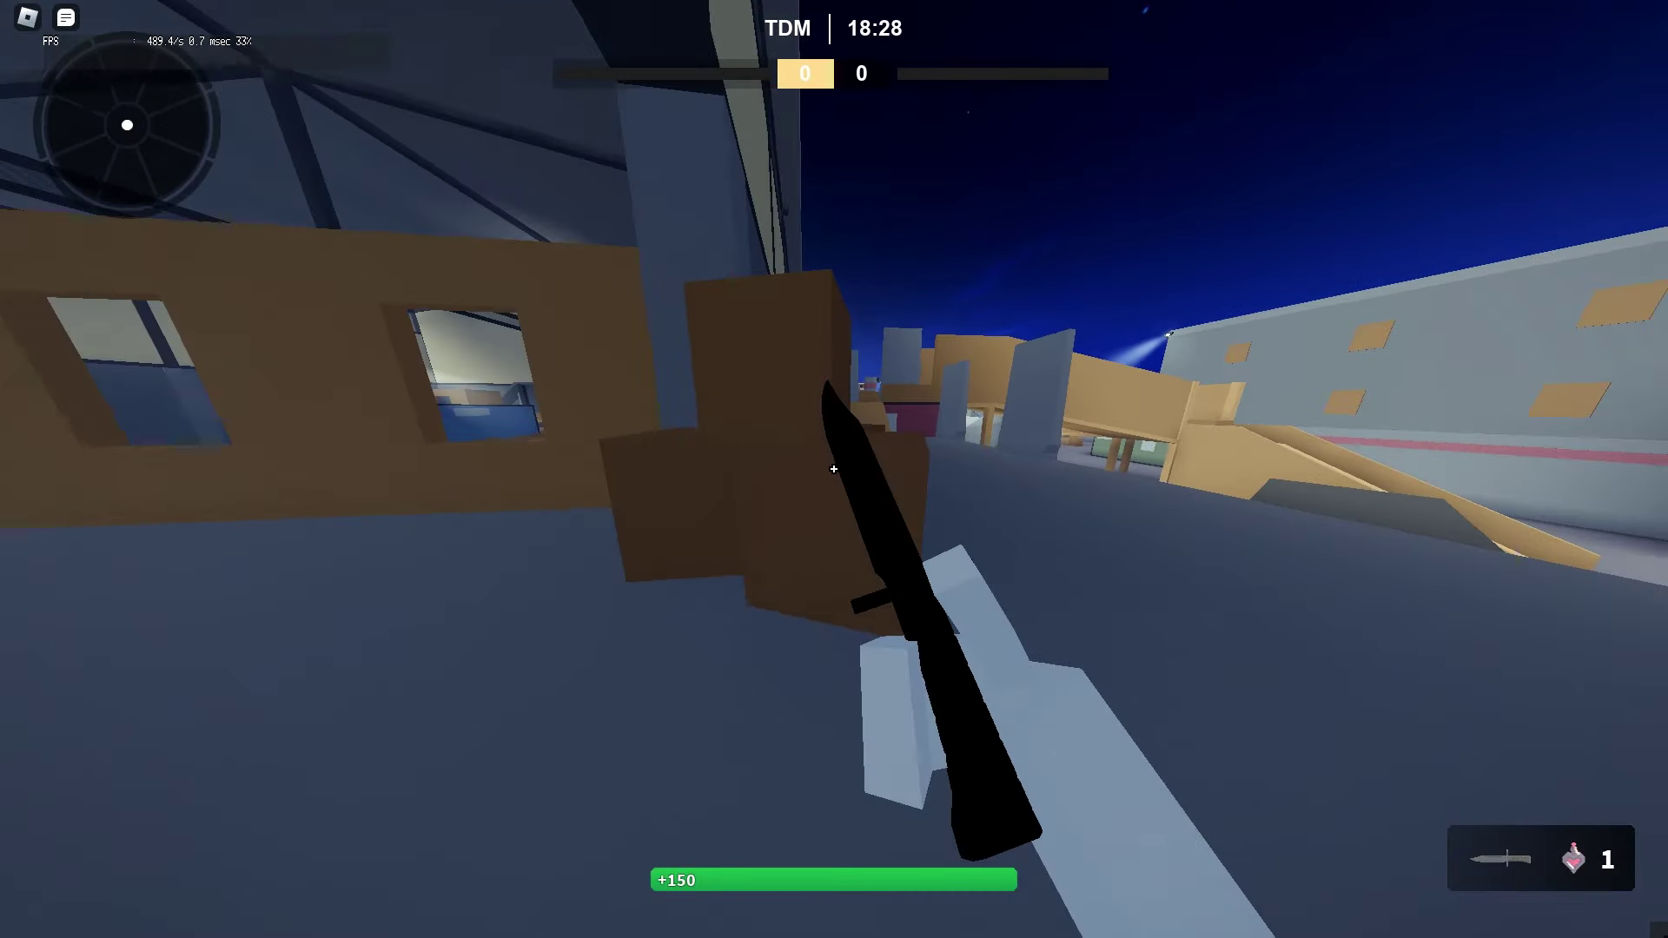
key(w)
key(1)
key(3)
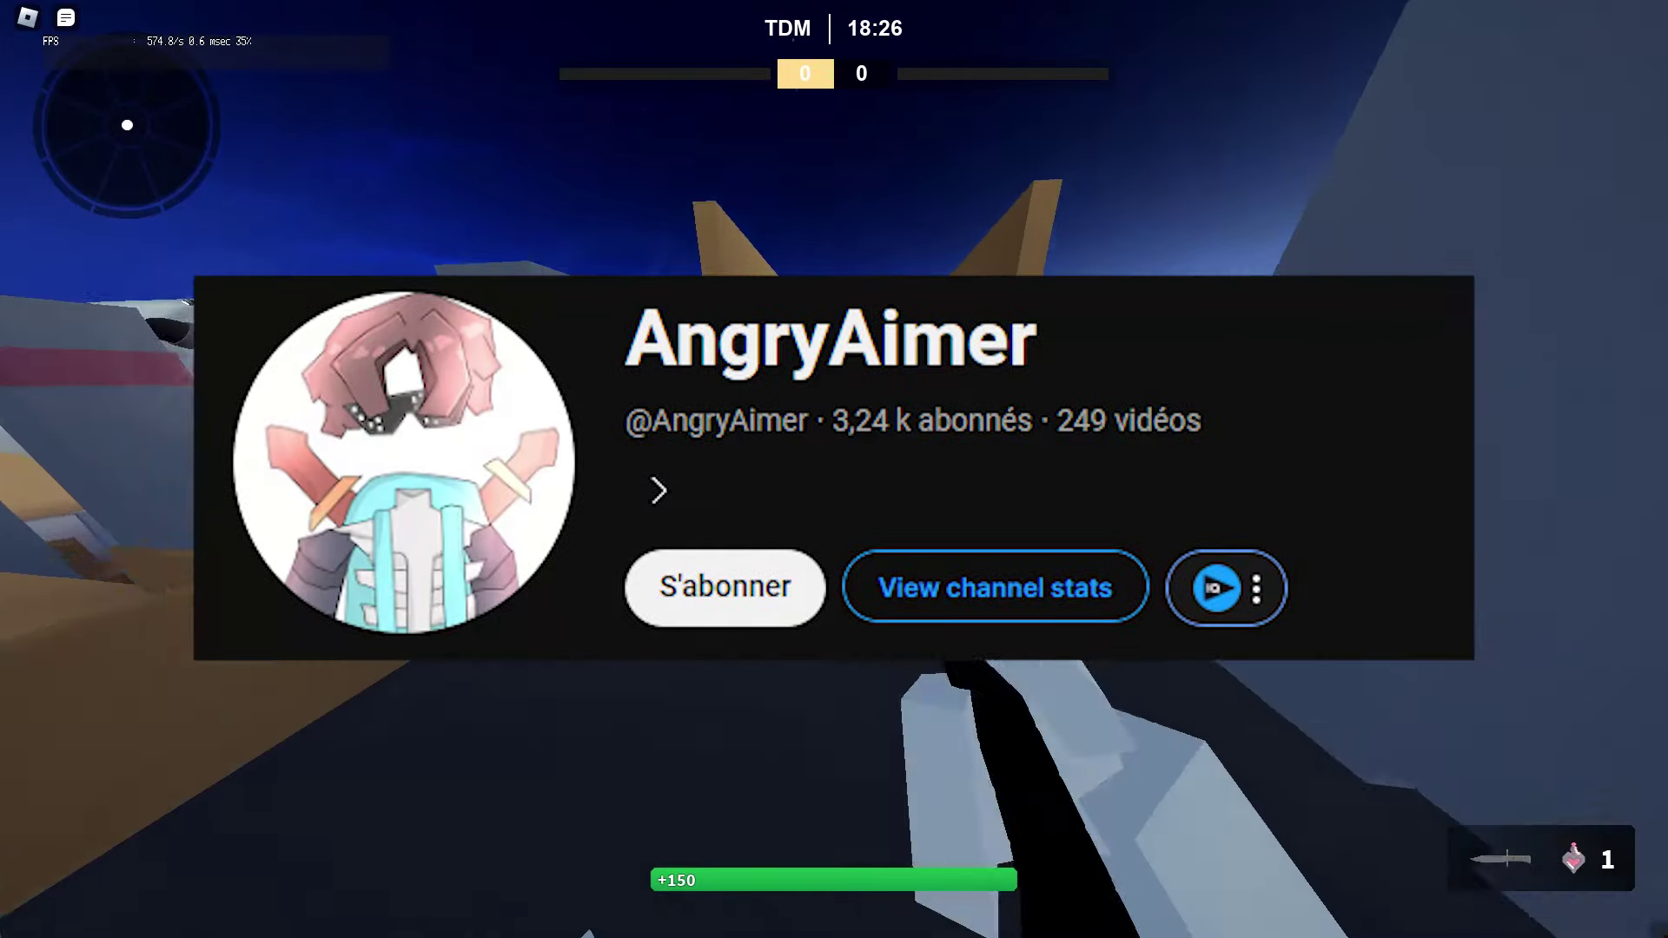
key(w)
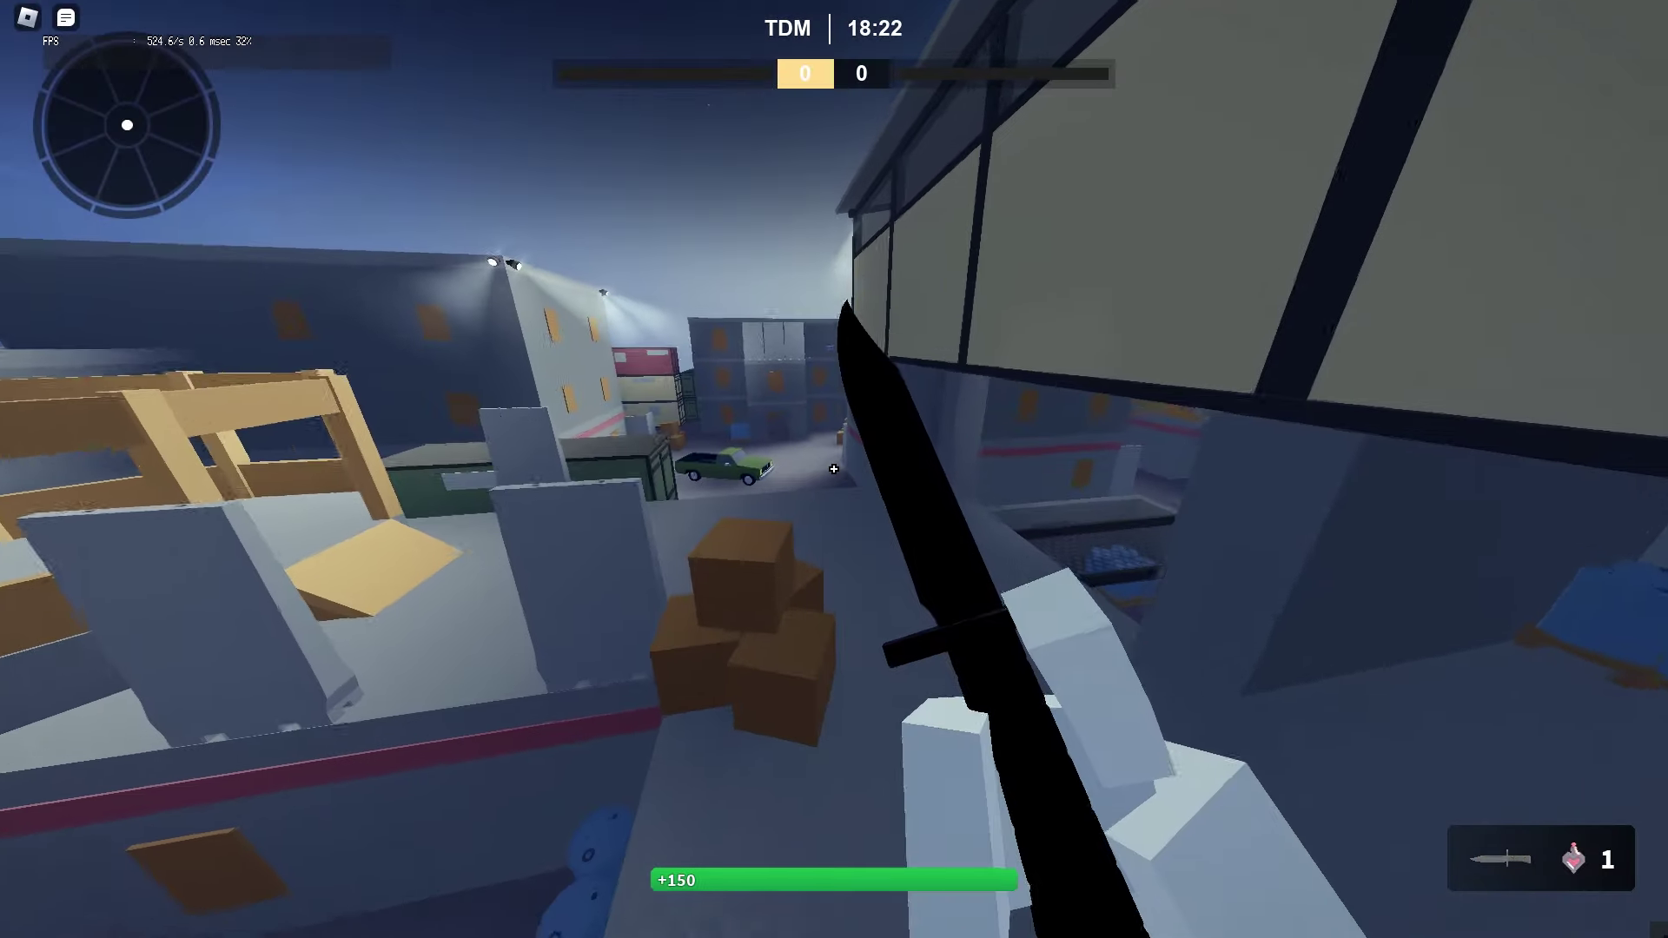
key(w)
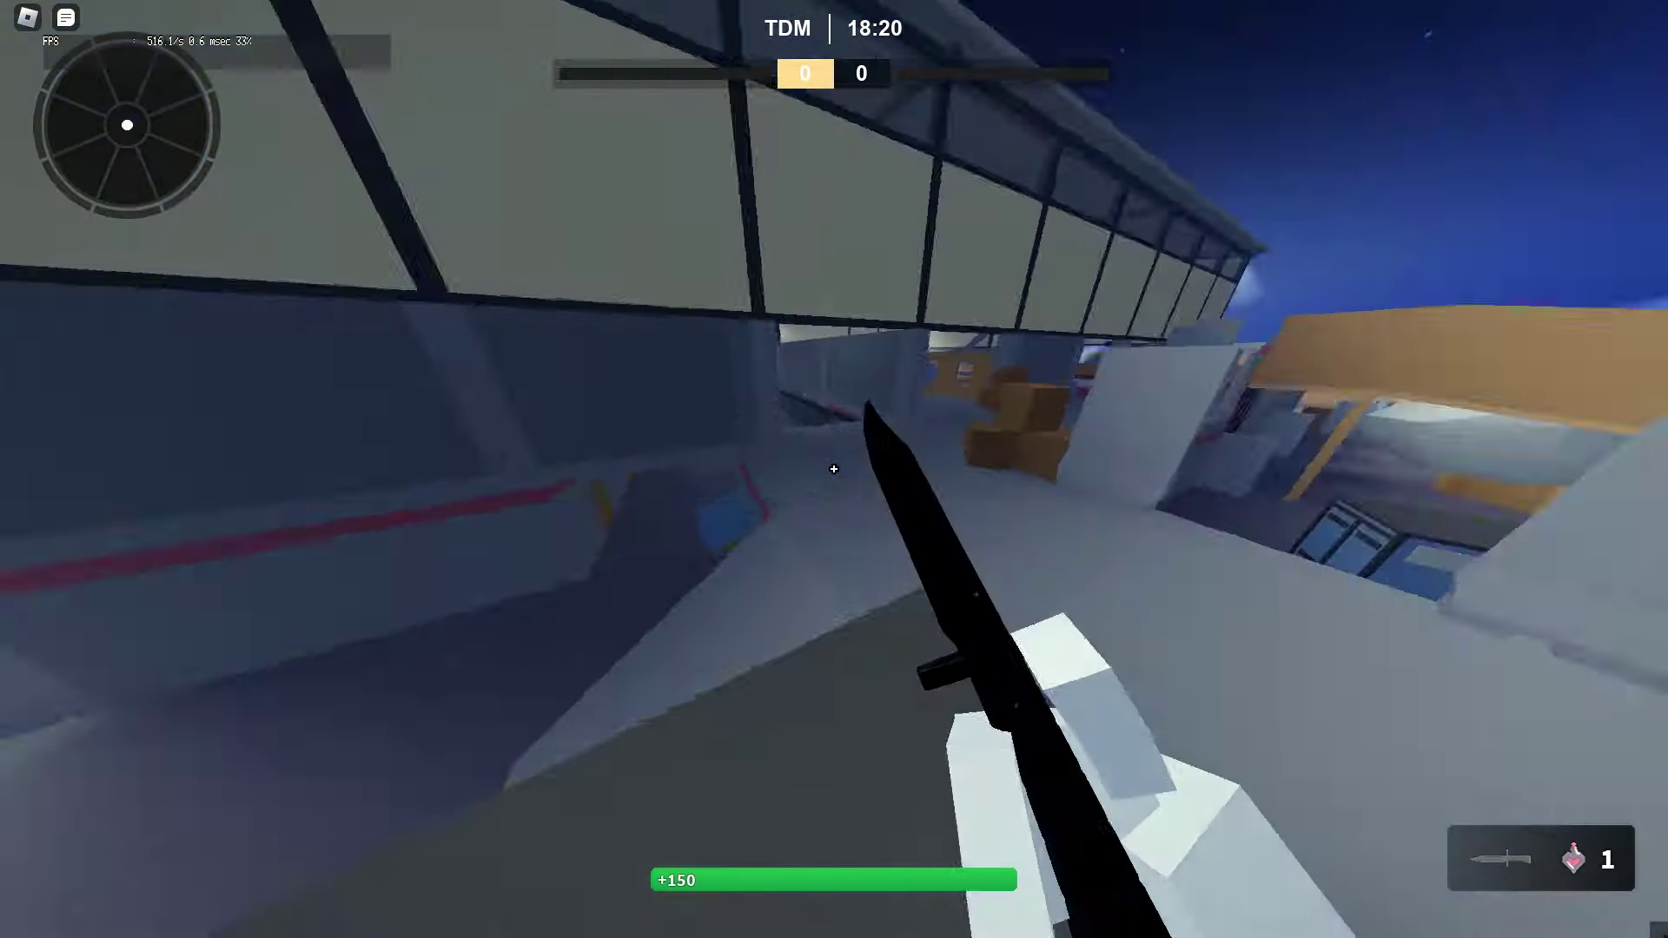
key(w)
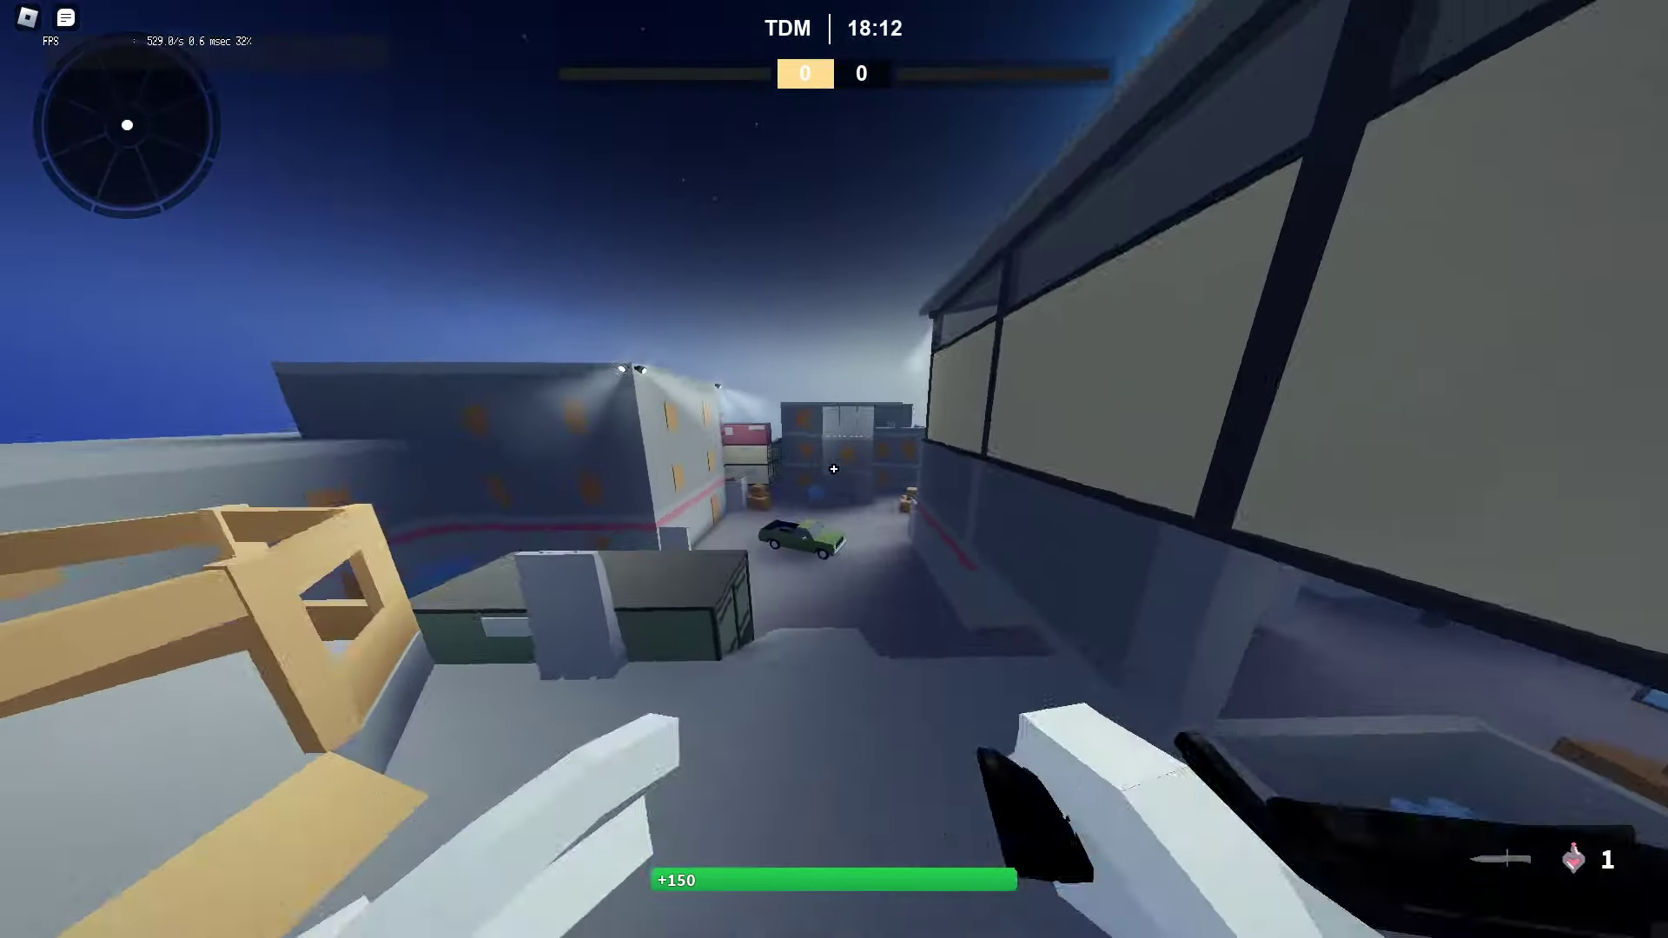
key(w)
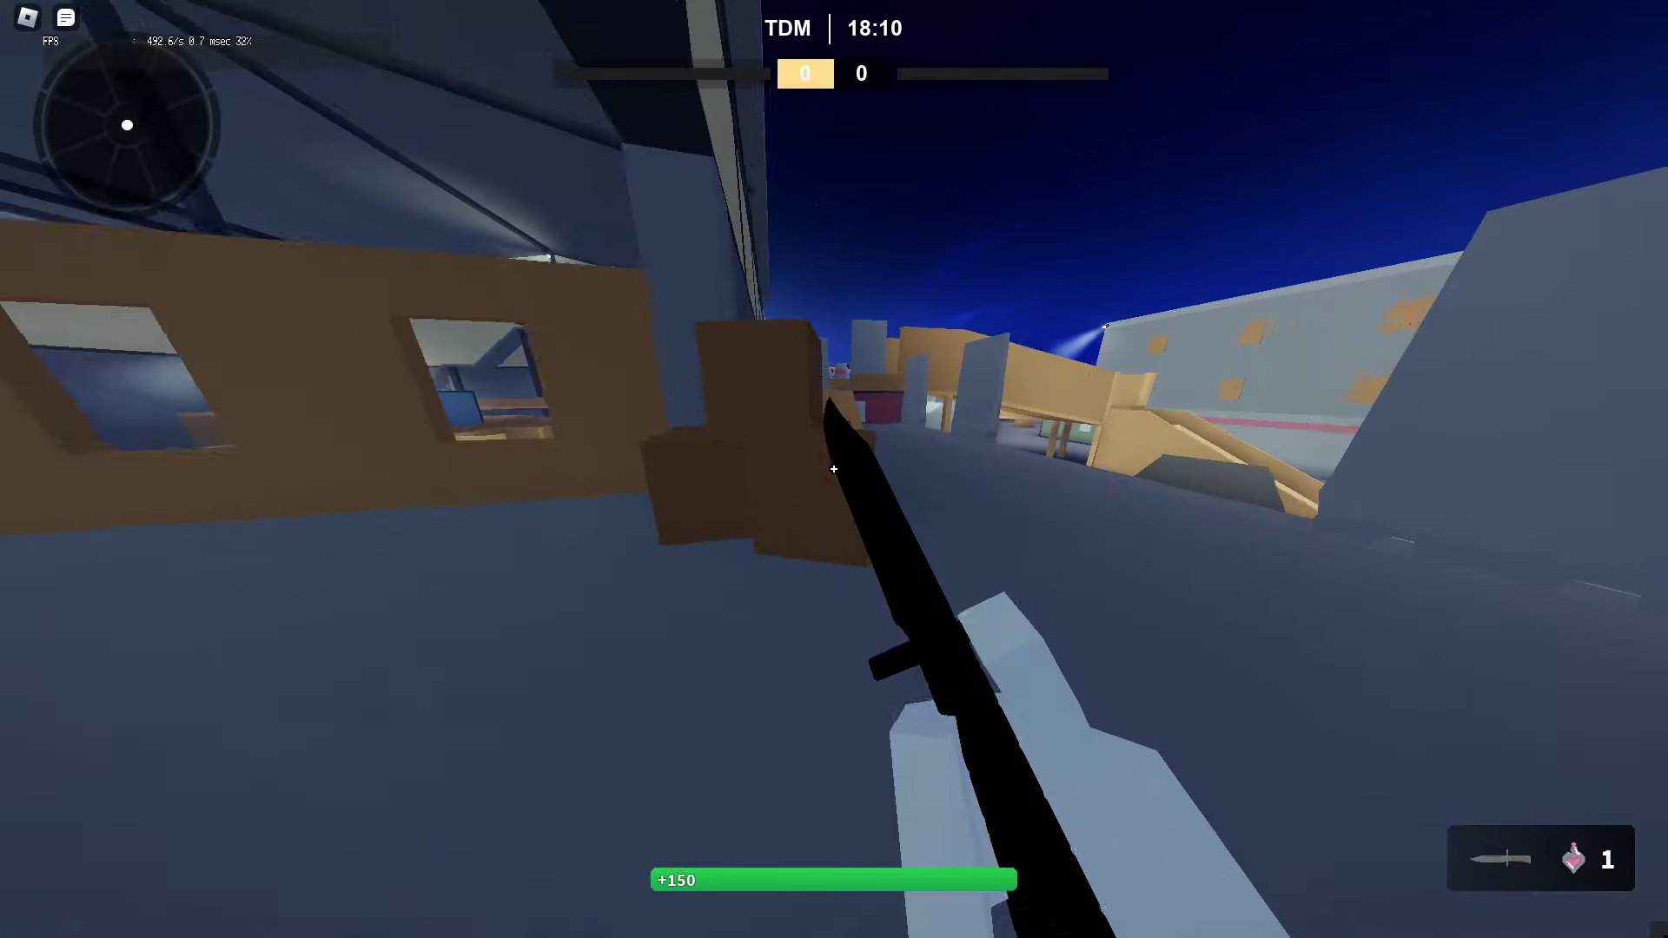
key(space)
key(1)
key(3)
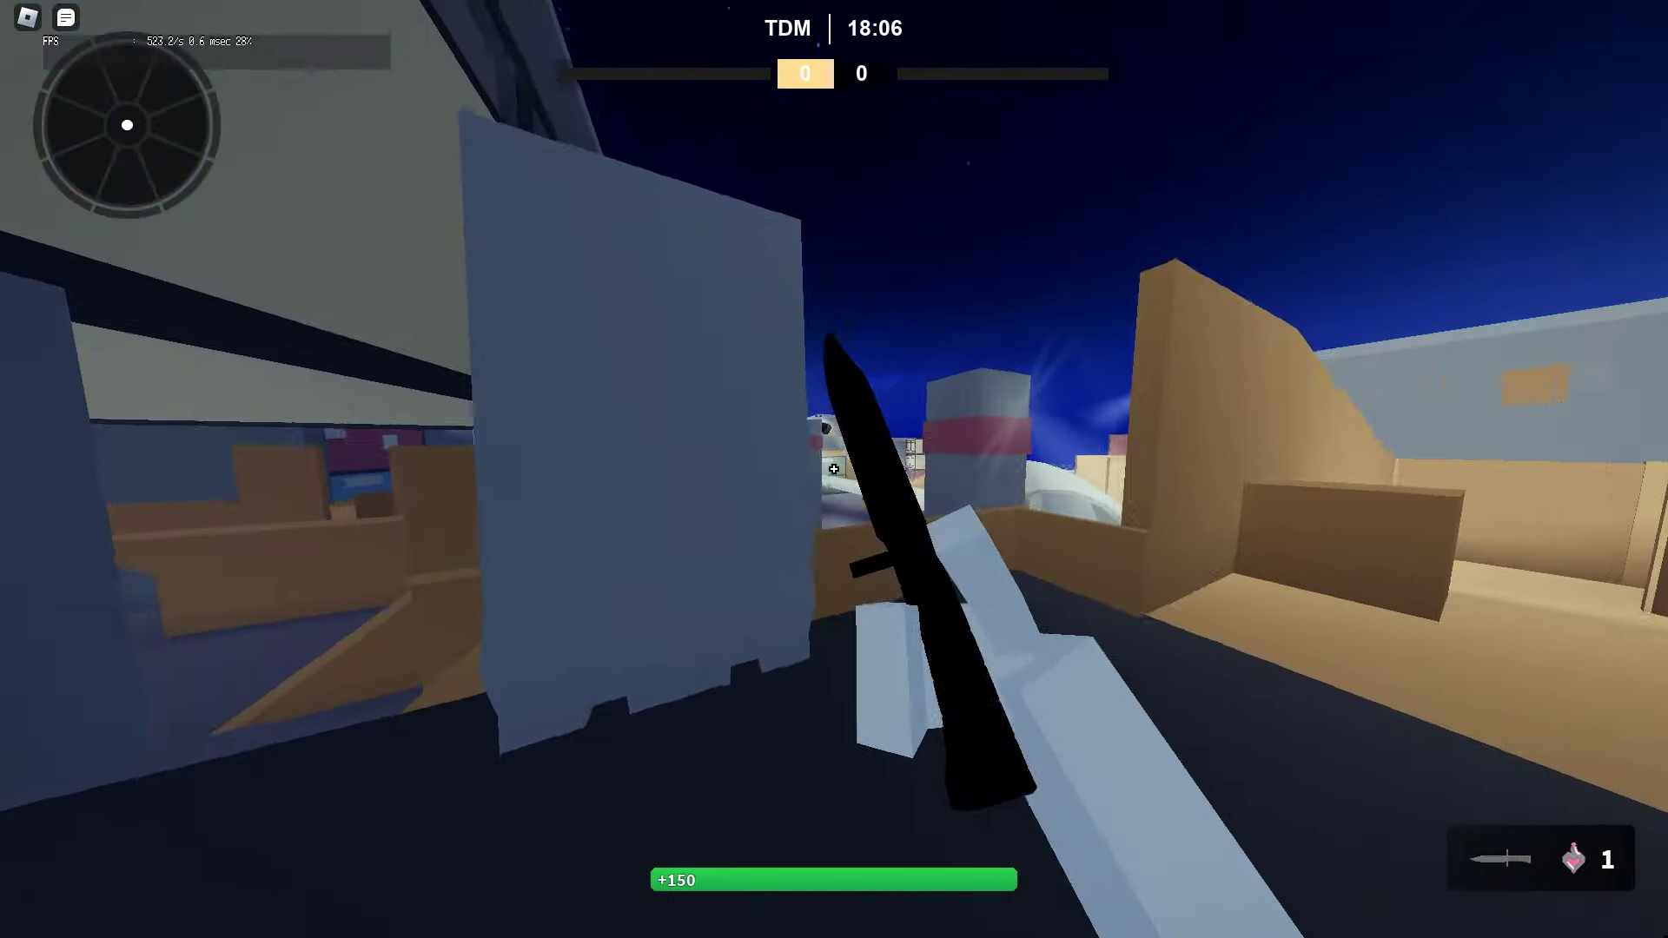
key(w)
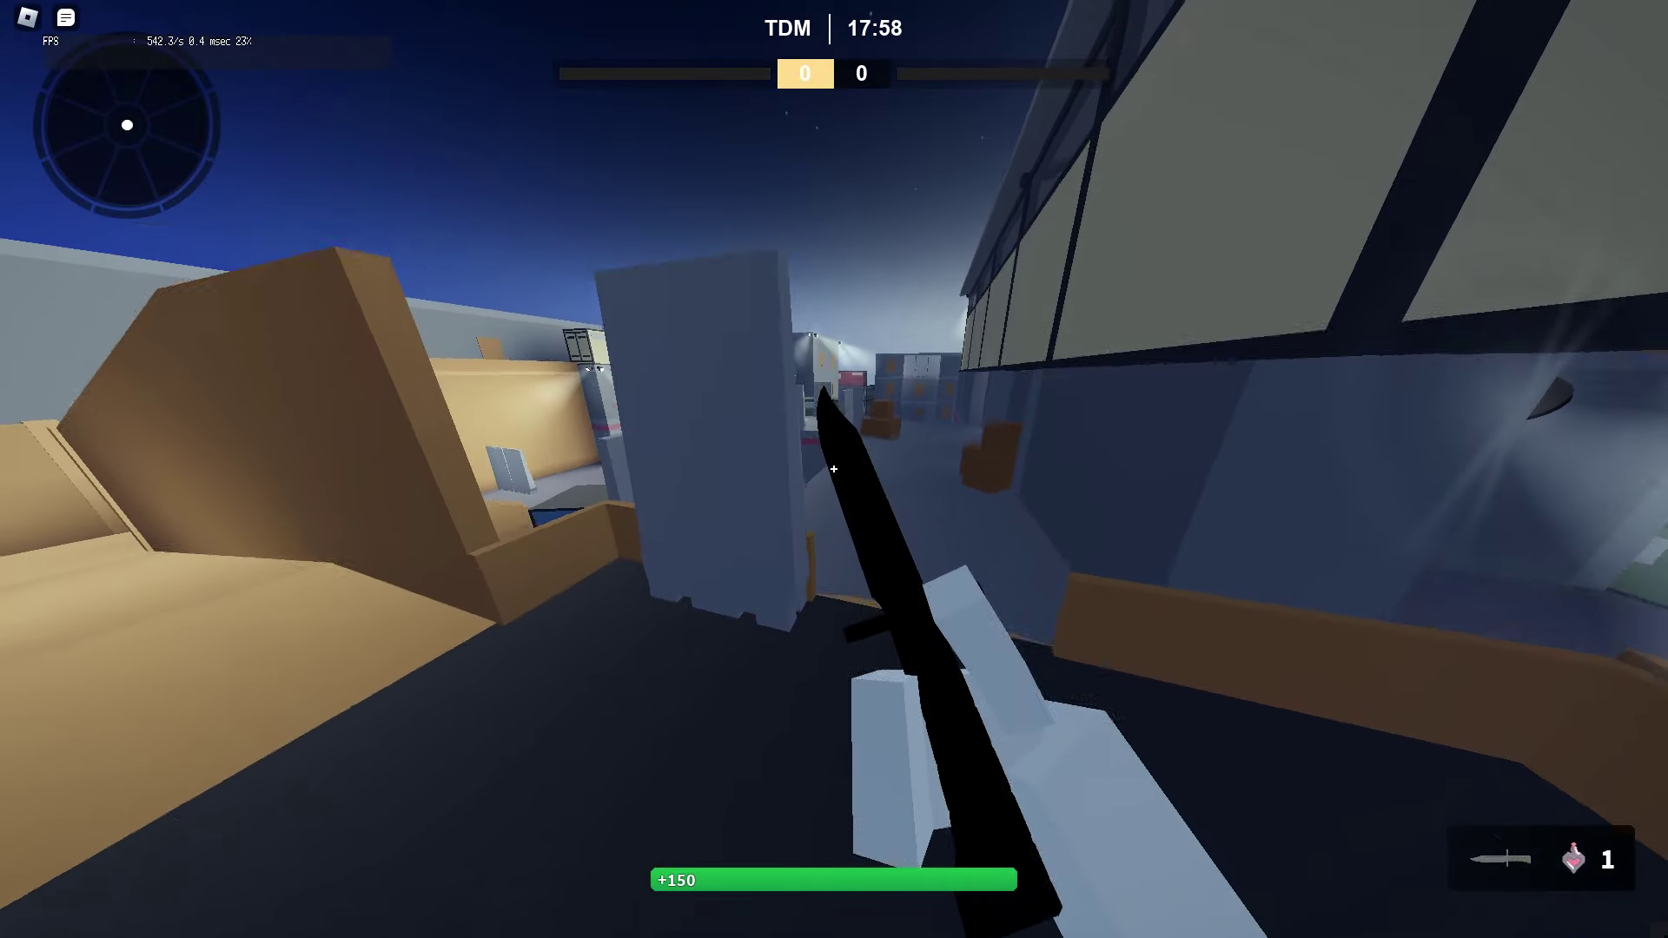
key(1)
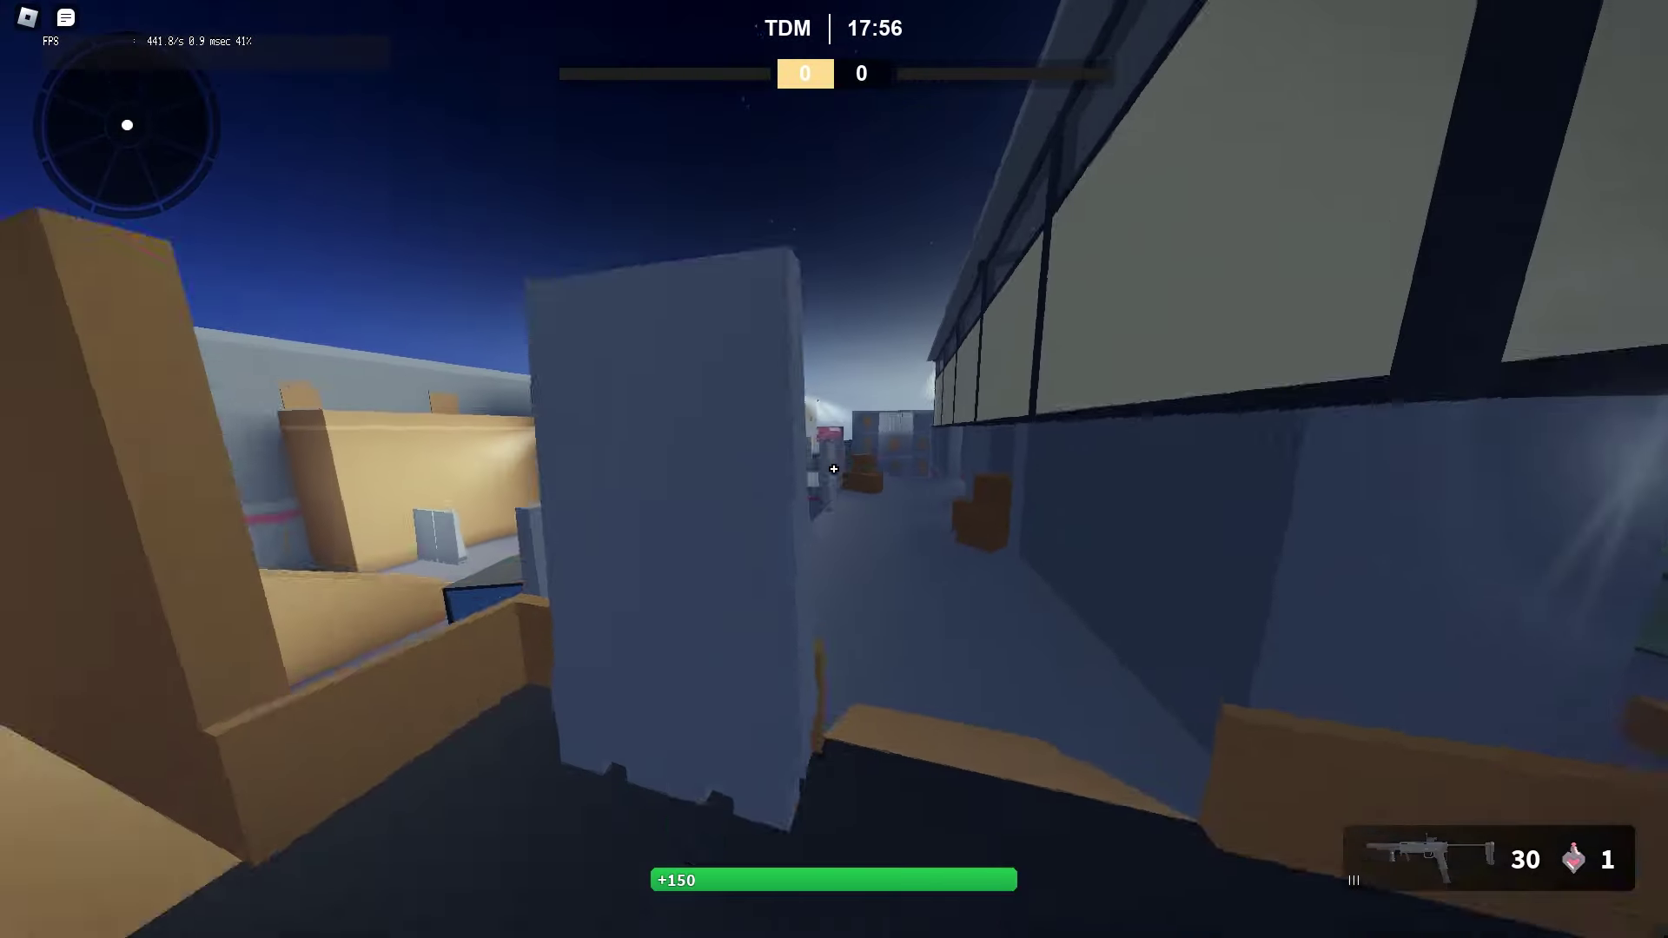
key(3)
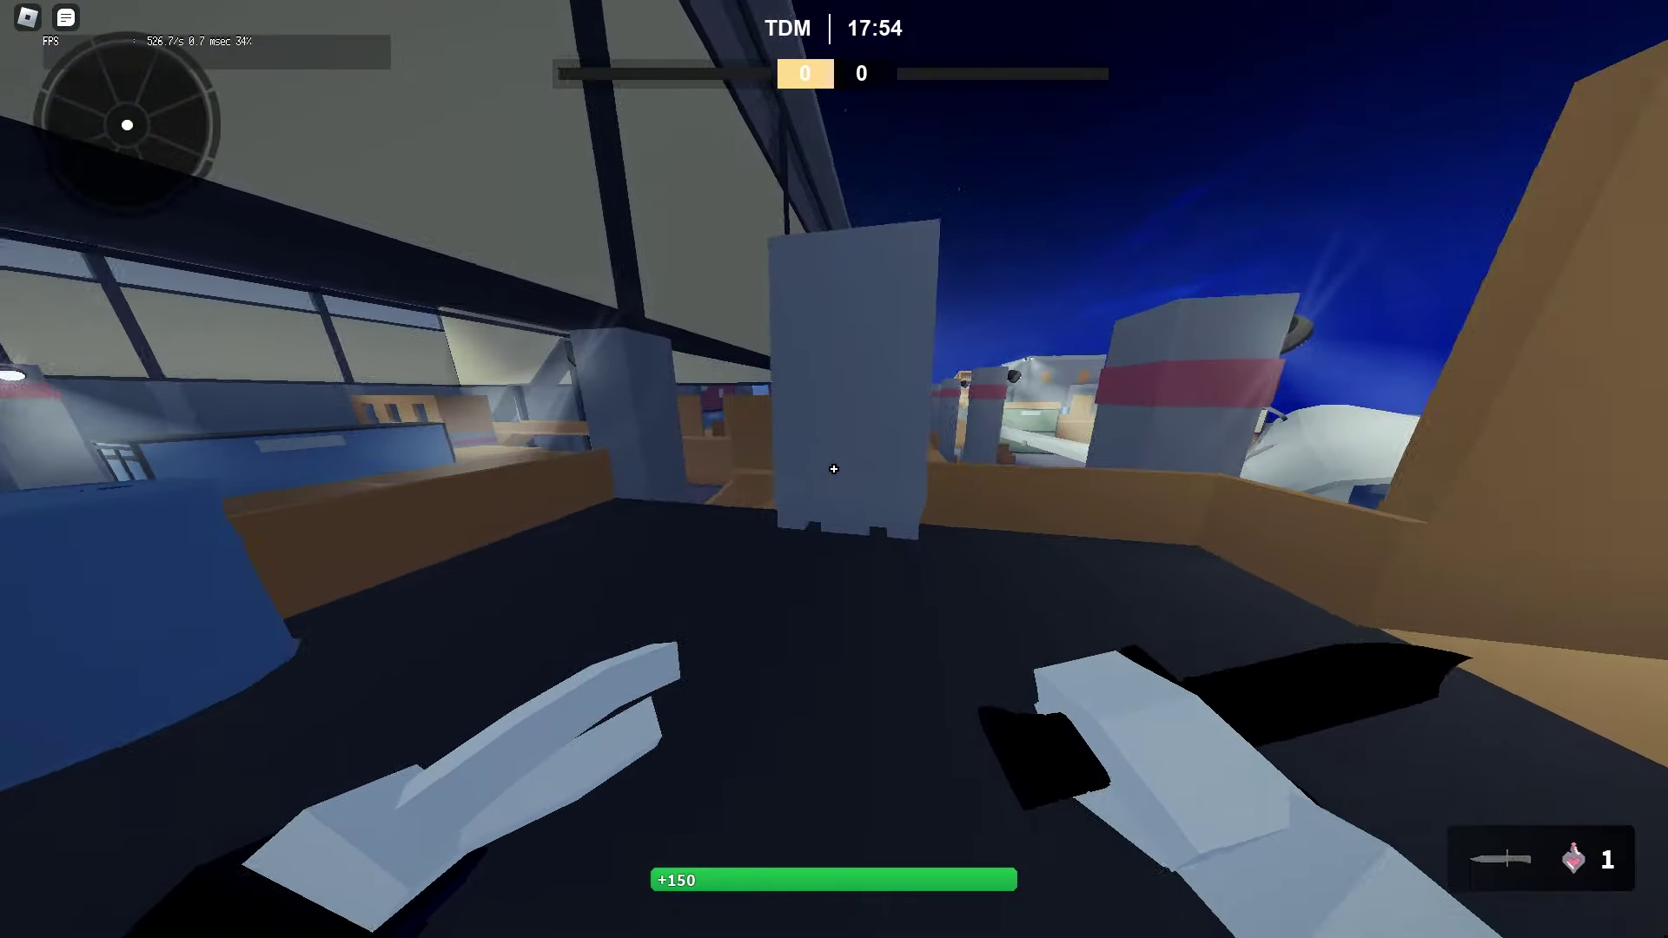
key(1)
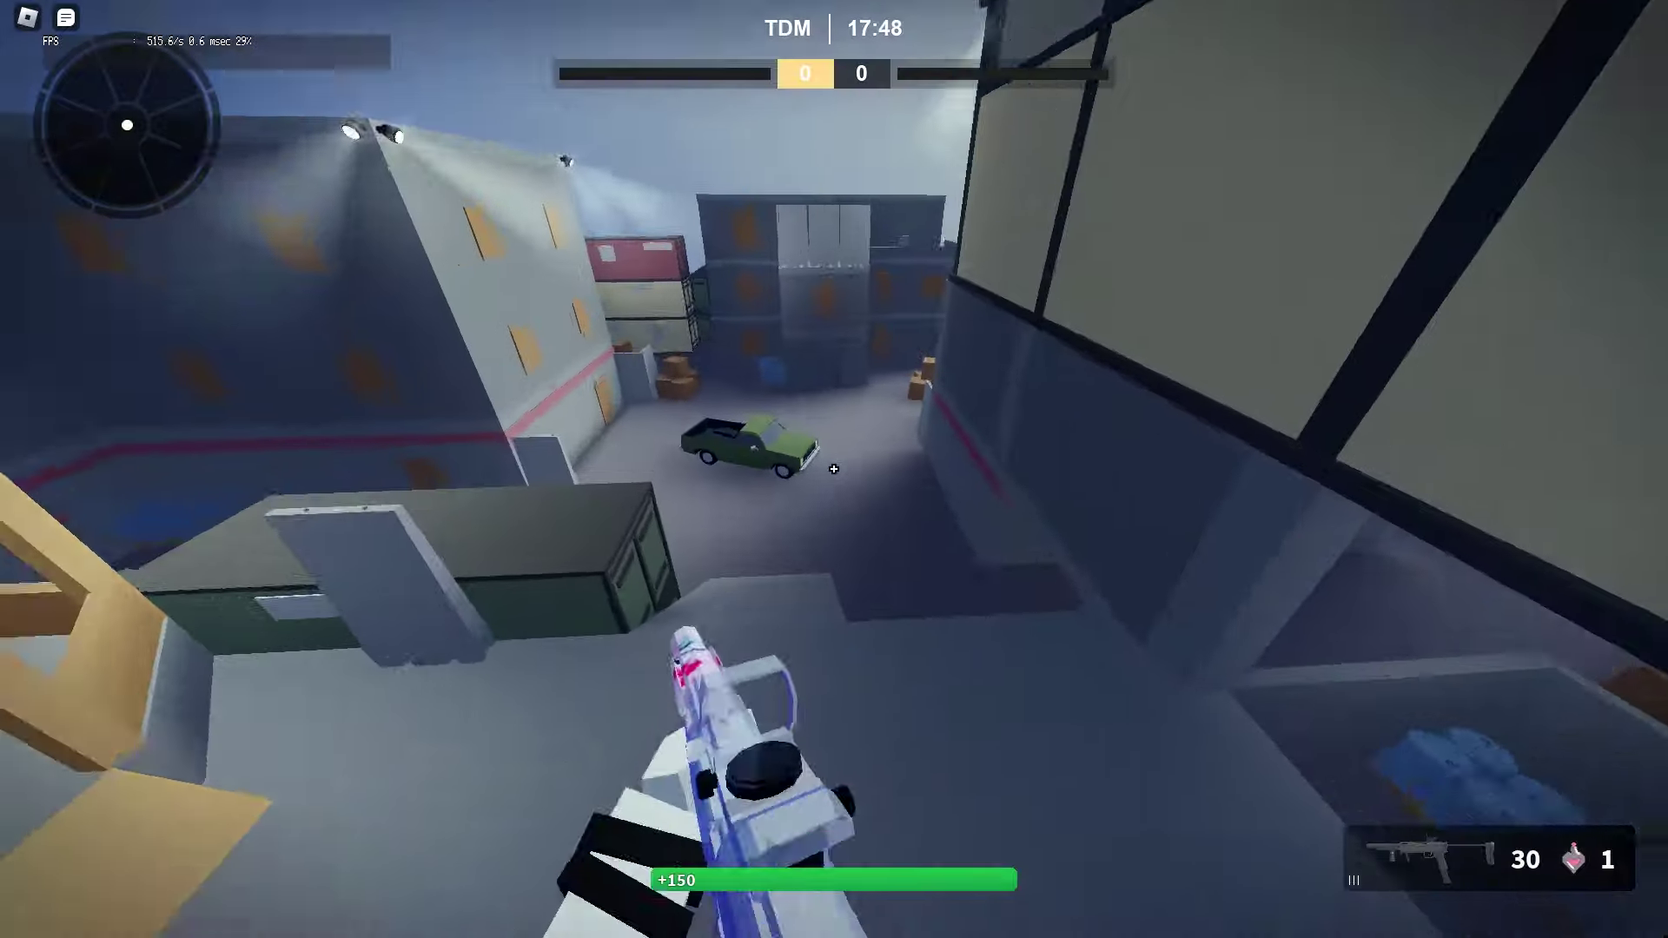
key(2)
key(w)
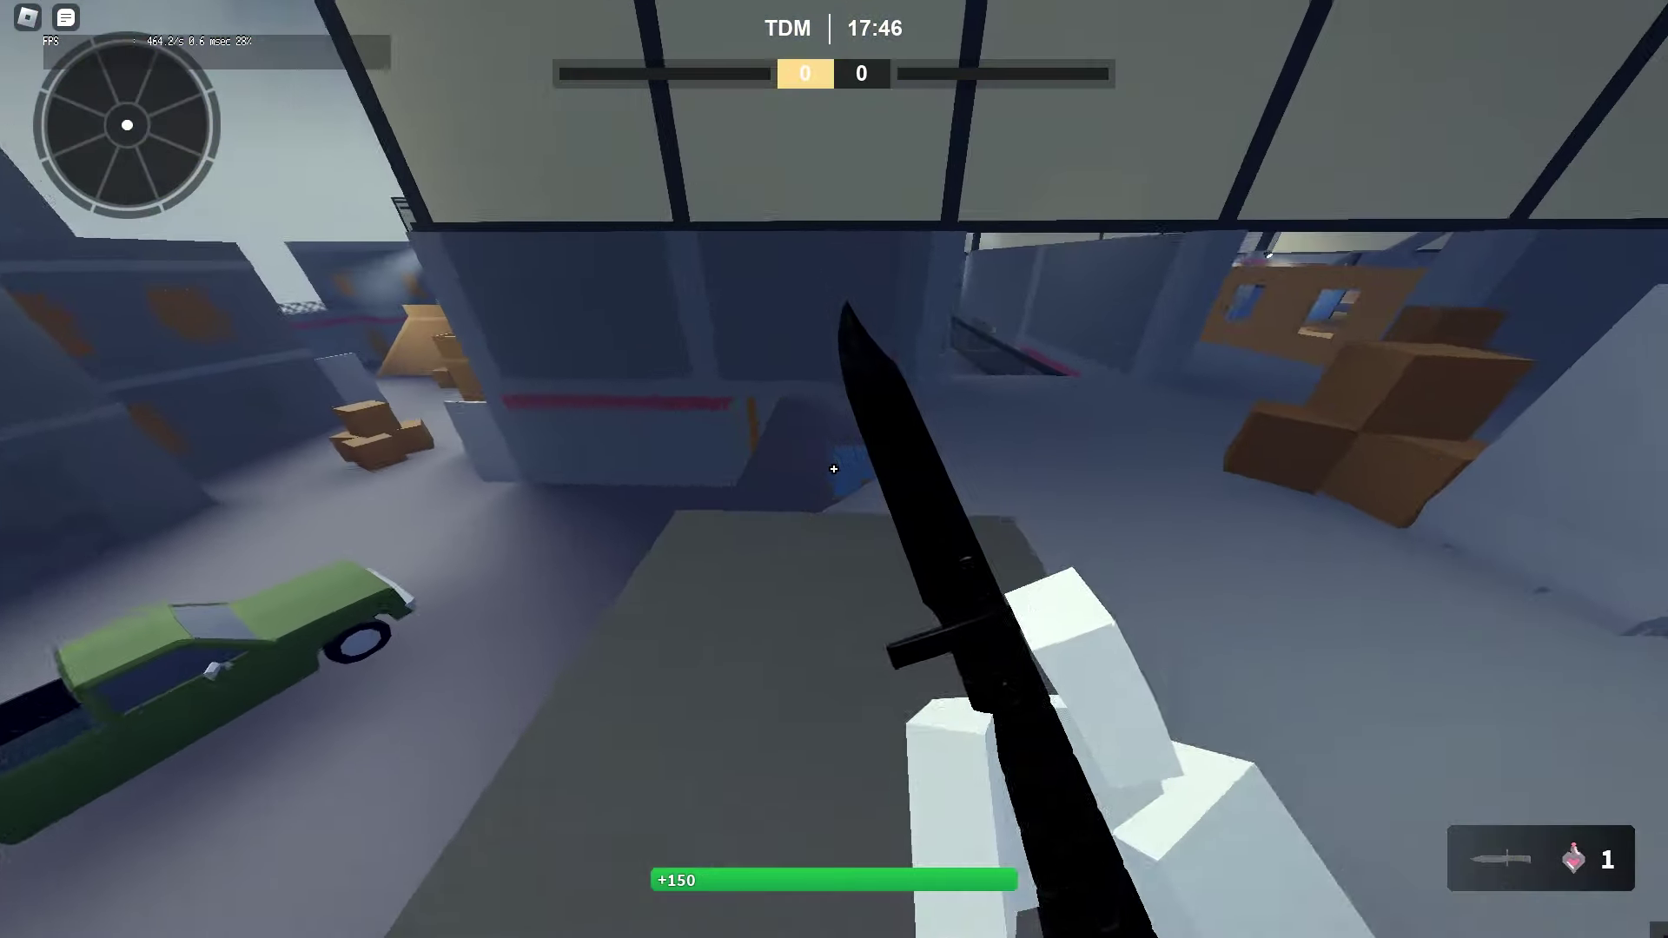
click(833, 470)
key(w)
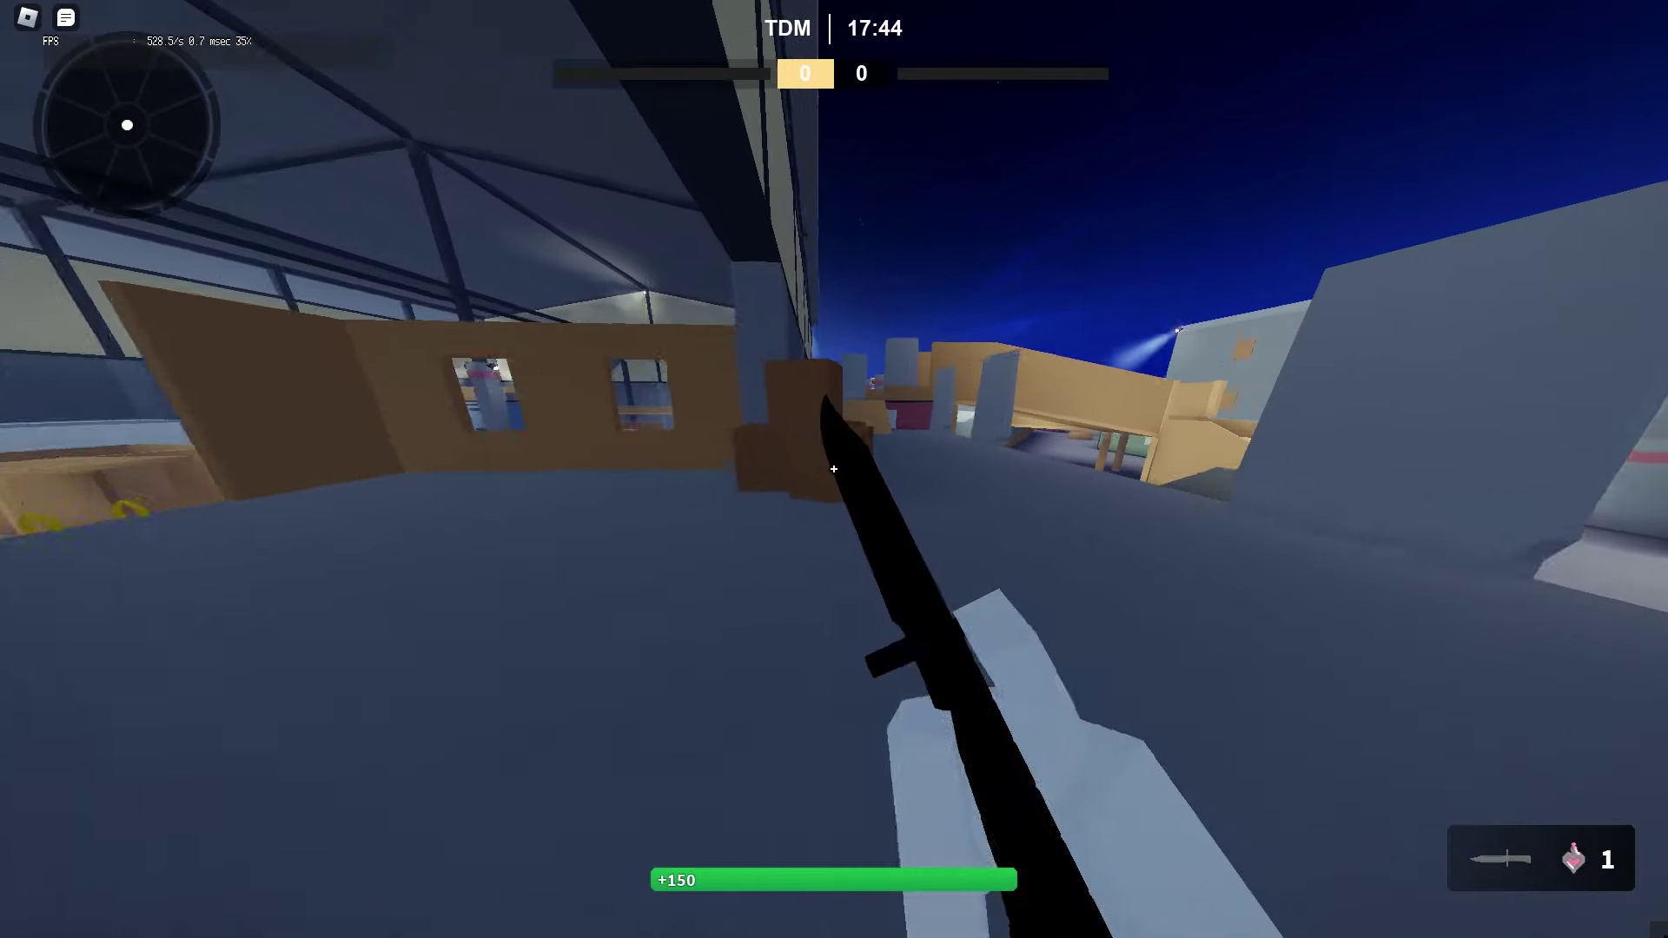
key(1)
key(2)
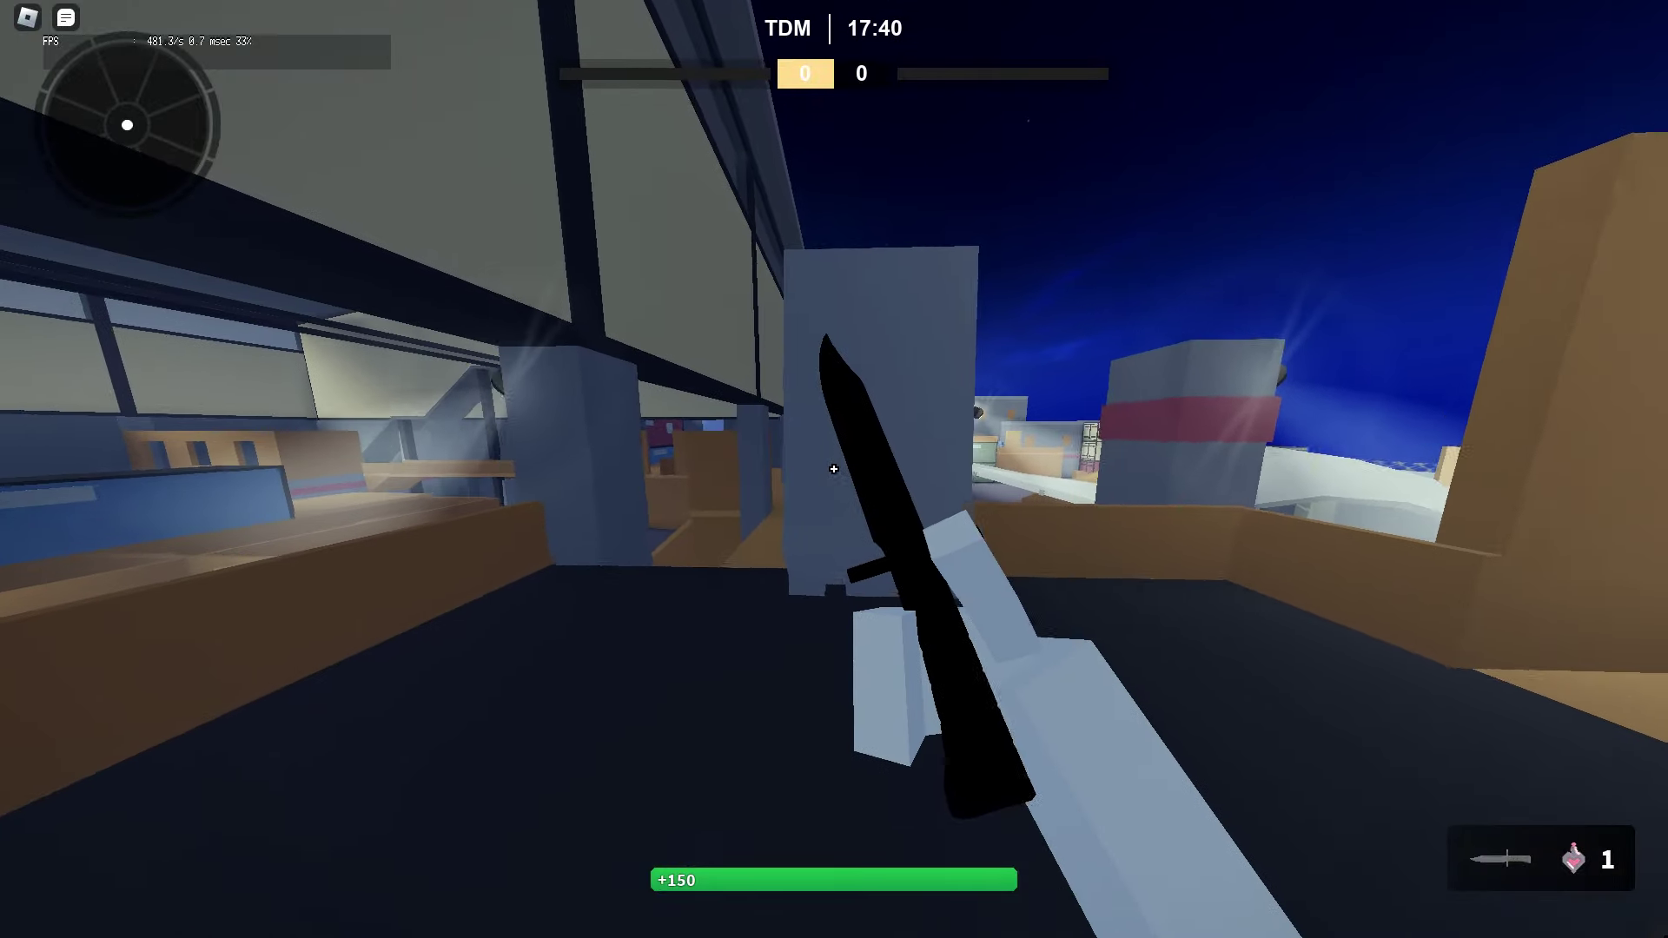
key(w)
key(space)
click(834, 469)
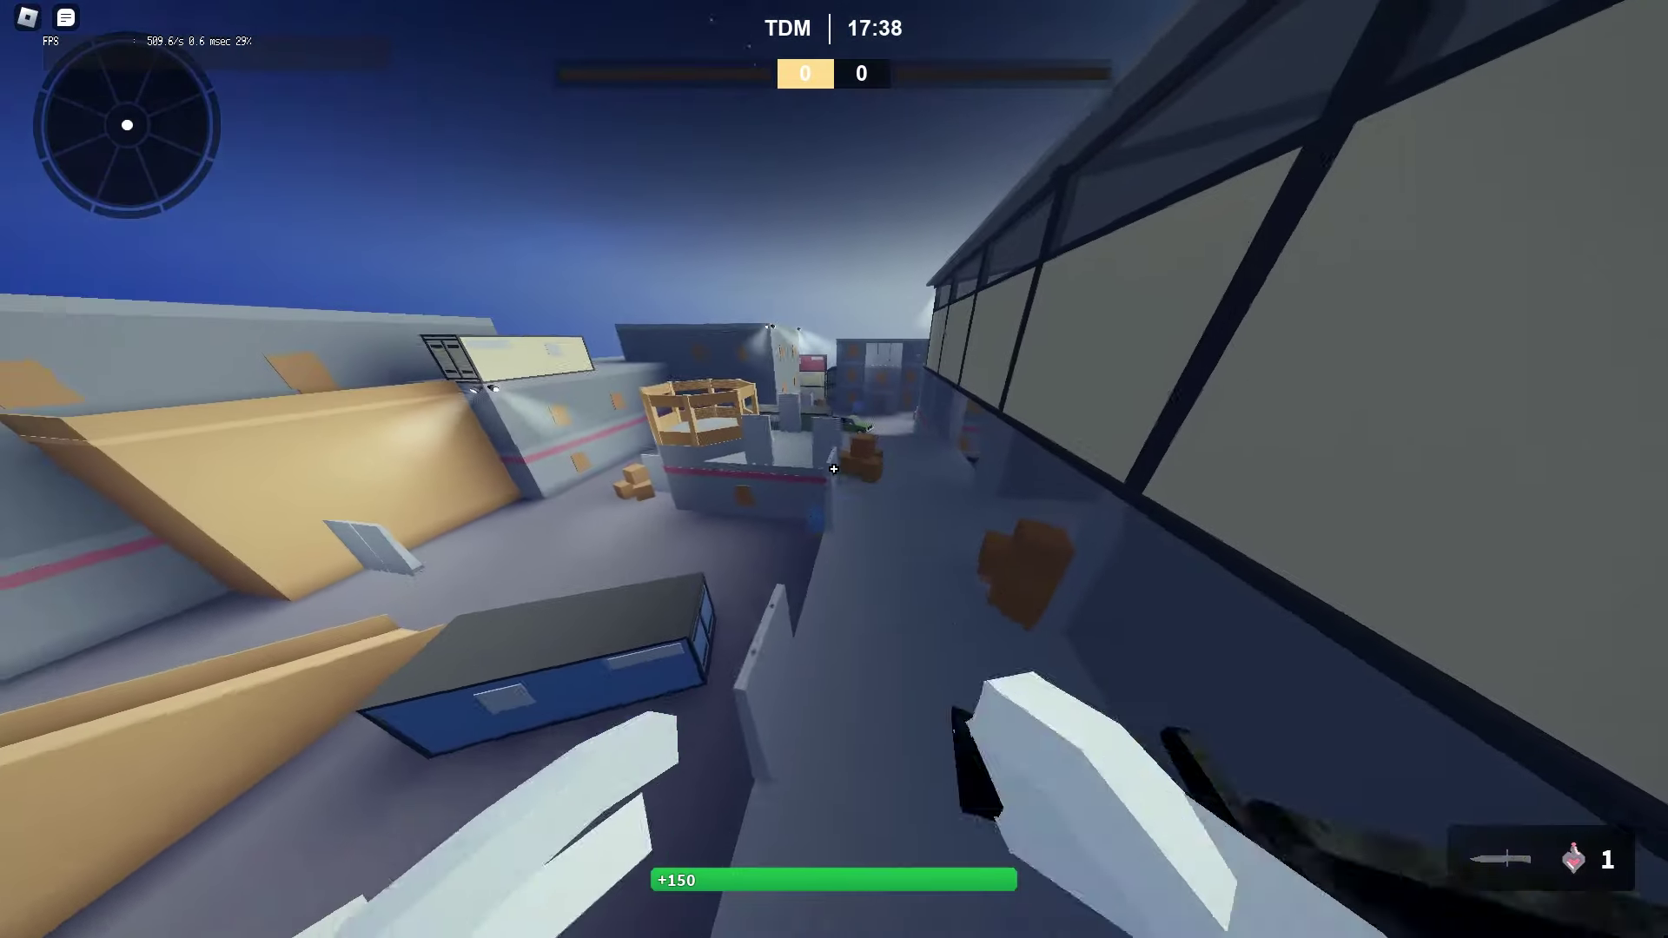
- Check the custom crosshair with the knife out while running, jumping and slashing alongside the long windowed building
key(w)
key(w)
key(space)
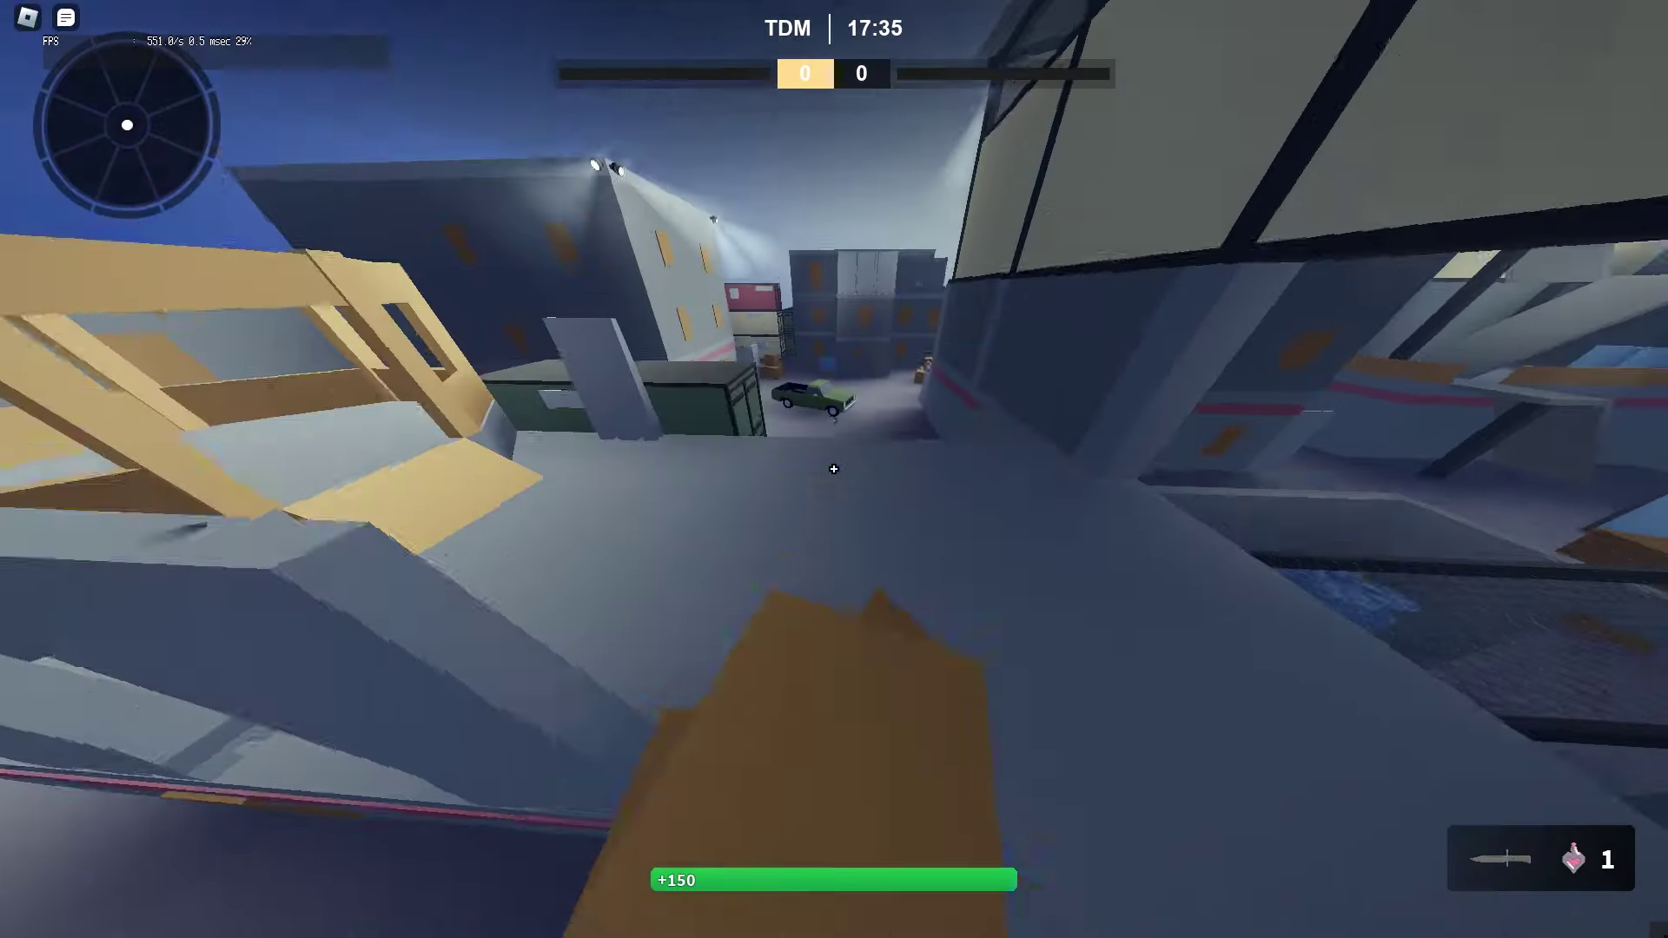
key(w)
click(834, 469)
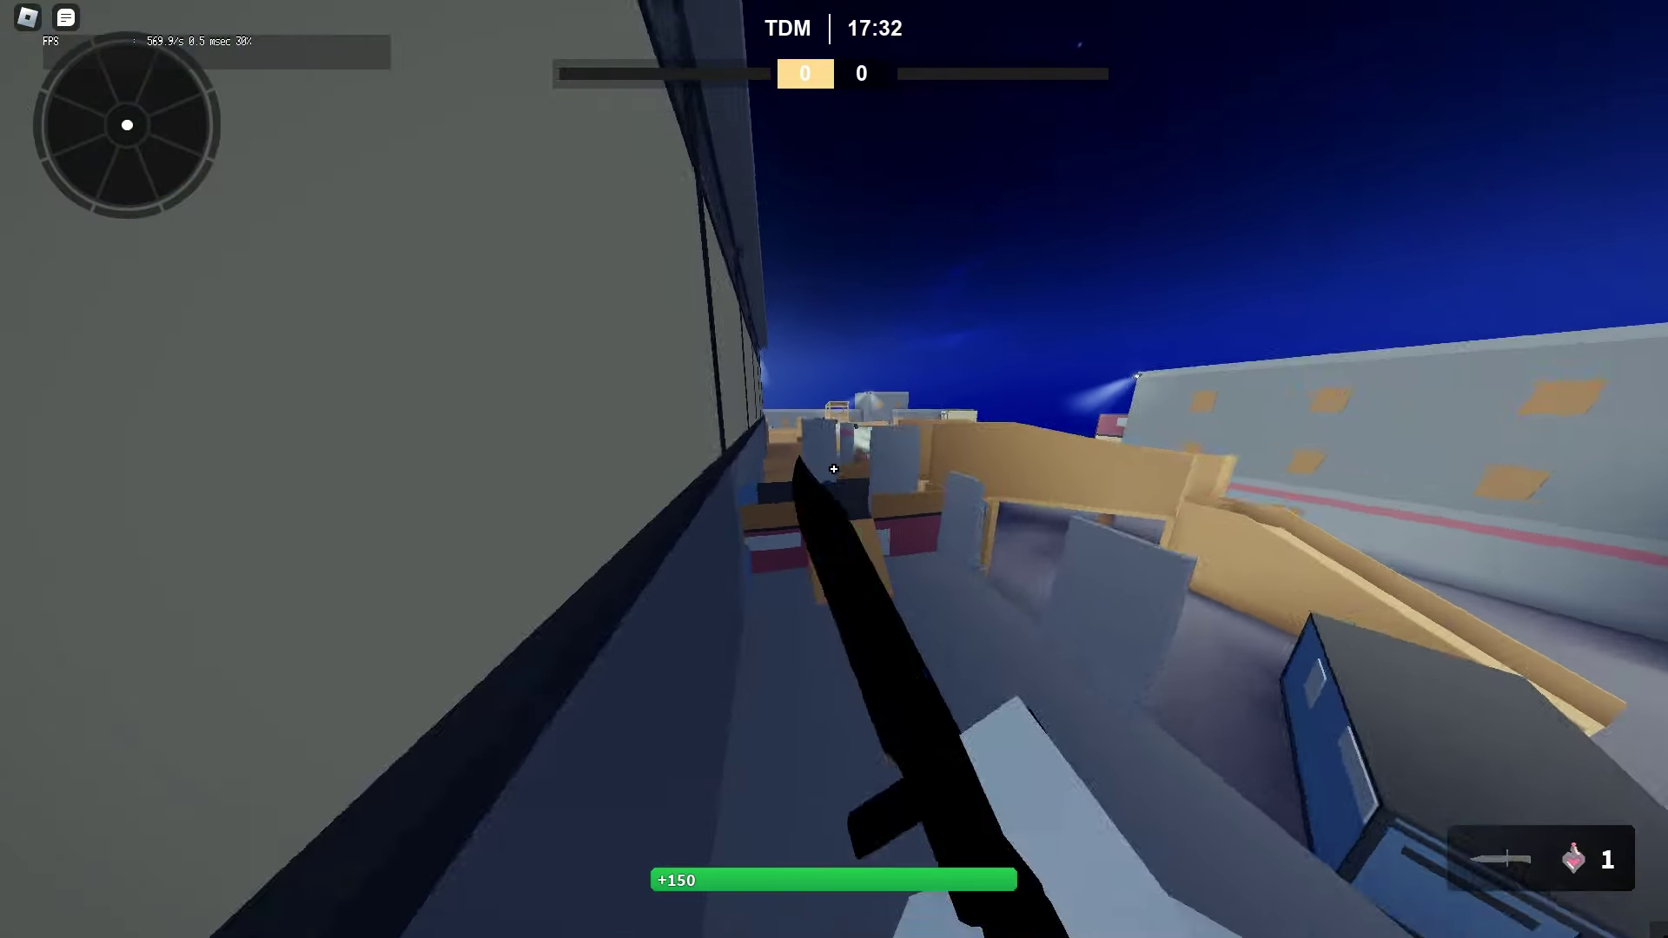
key(w)
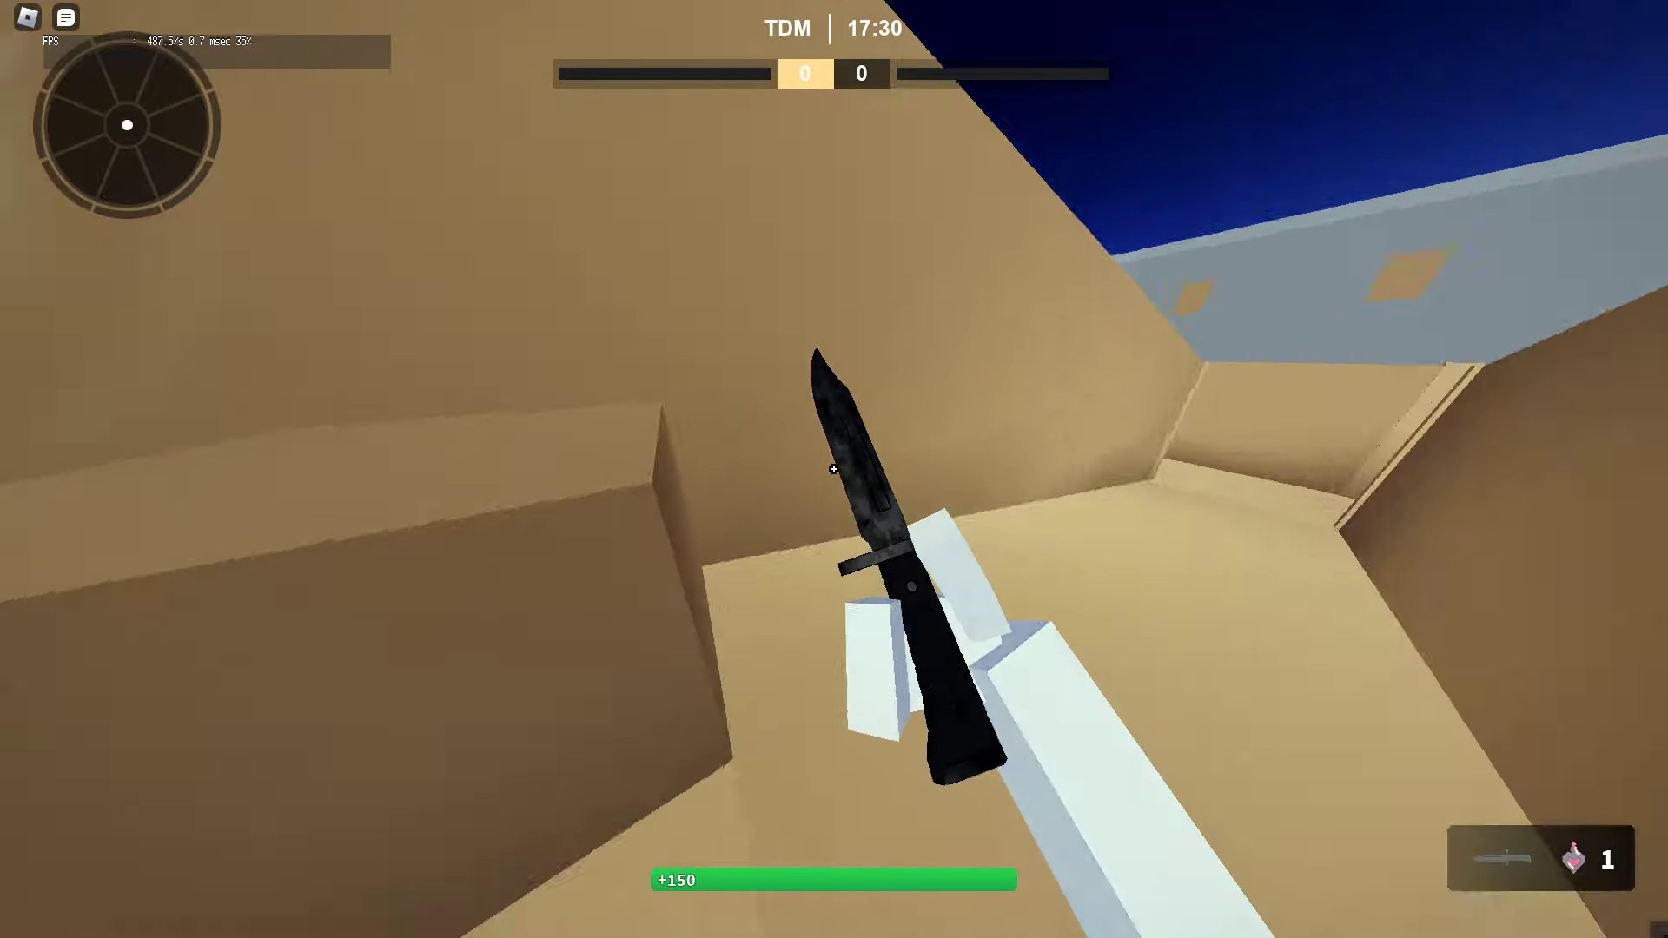
key(space)
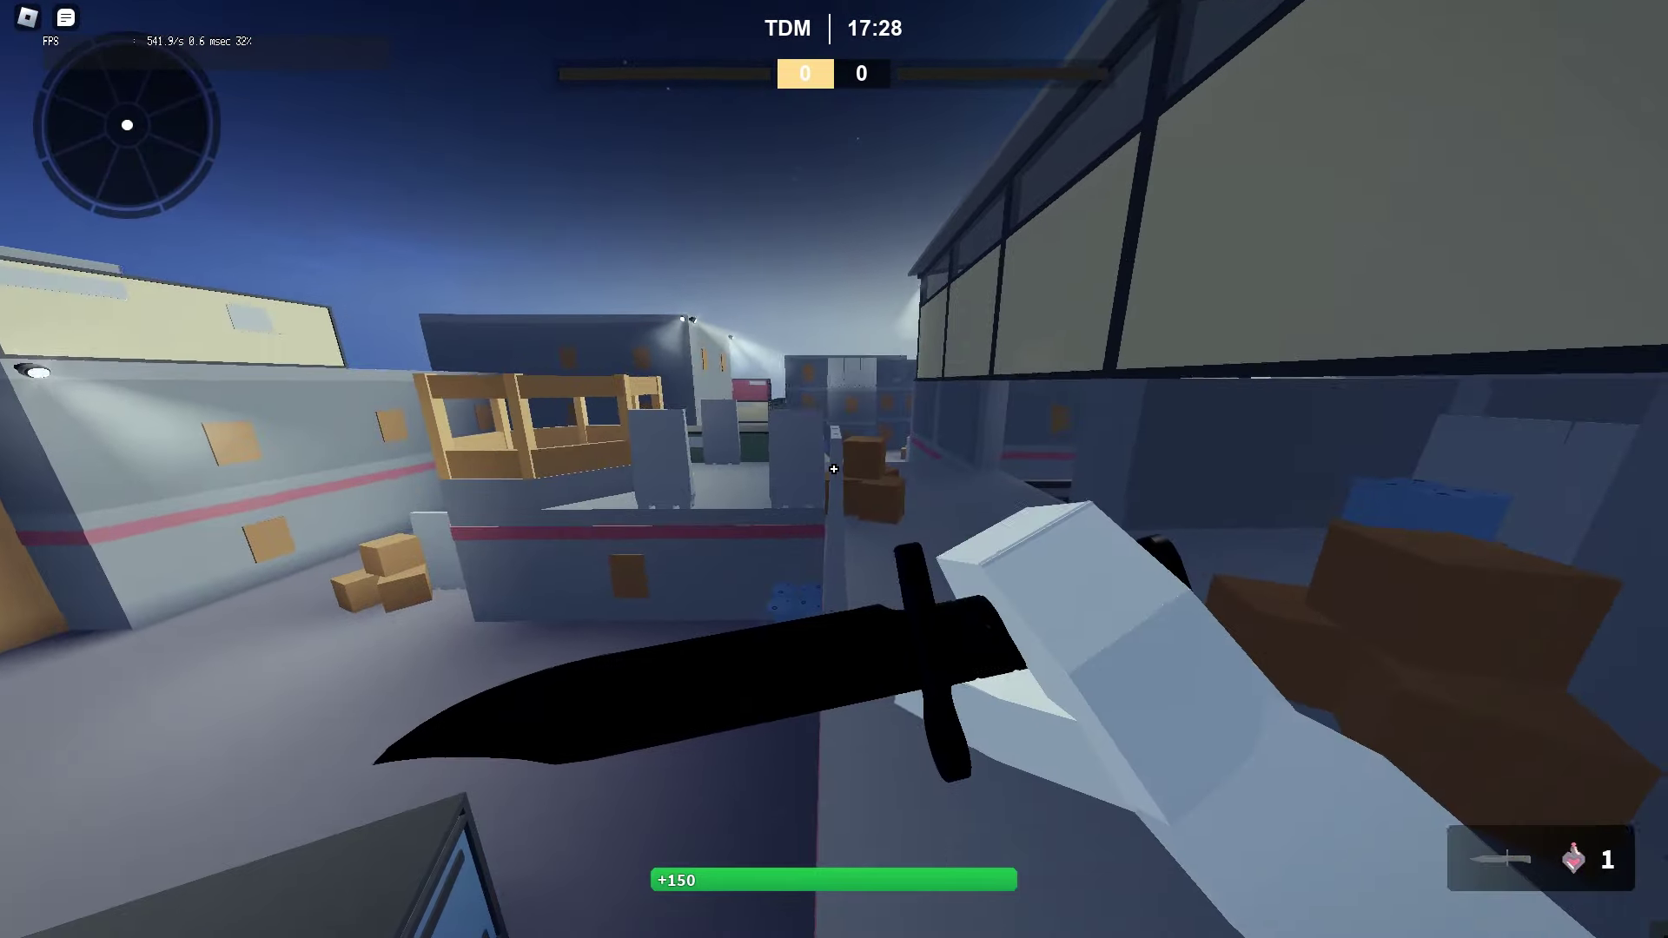
- Check the crosshair while swapping from knife to rifle and back, running and jumping toward the green pickup
key(w)
key(1)
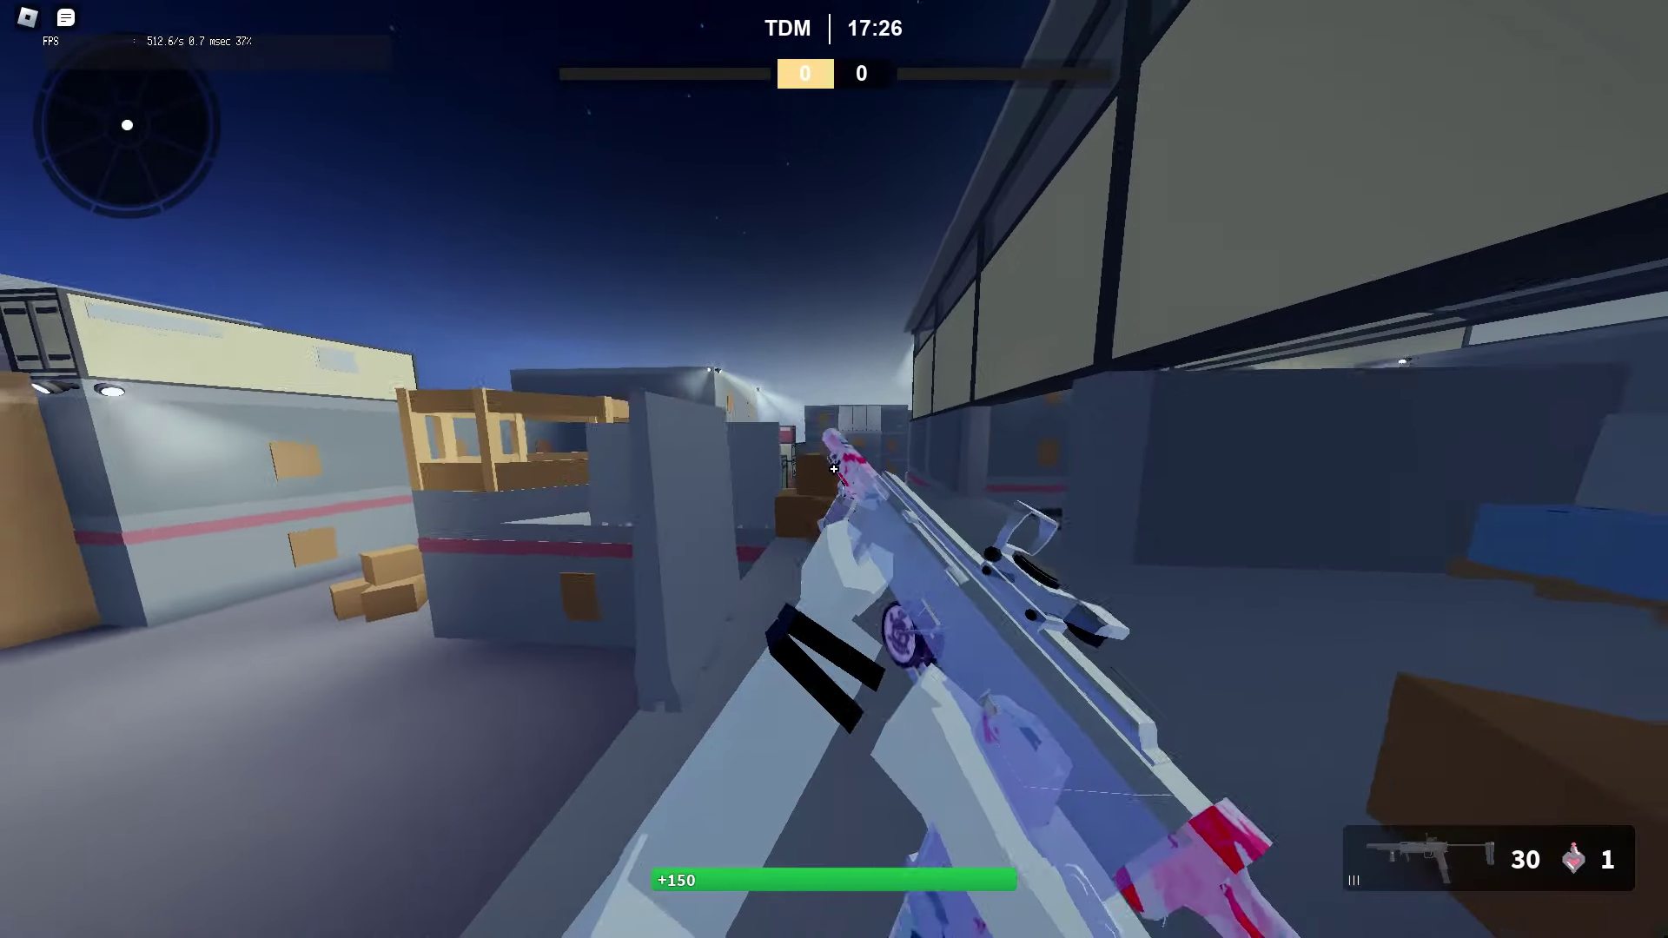
key(w)
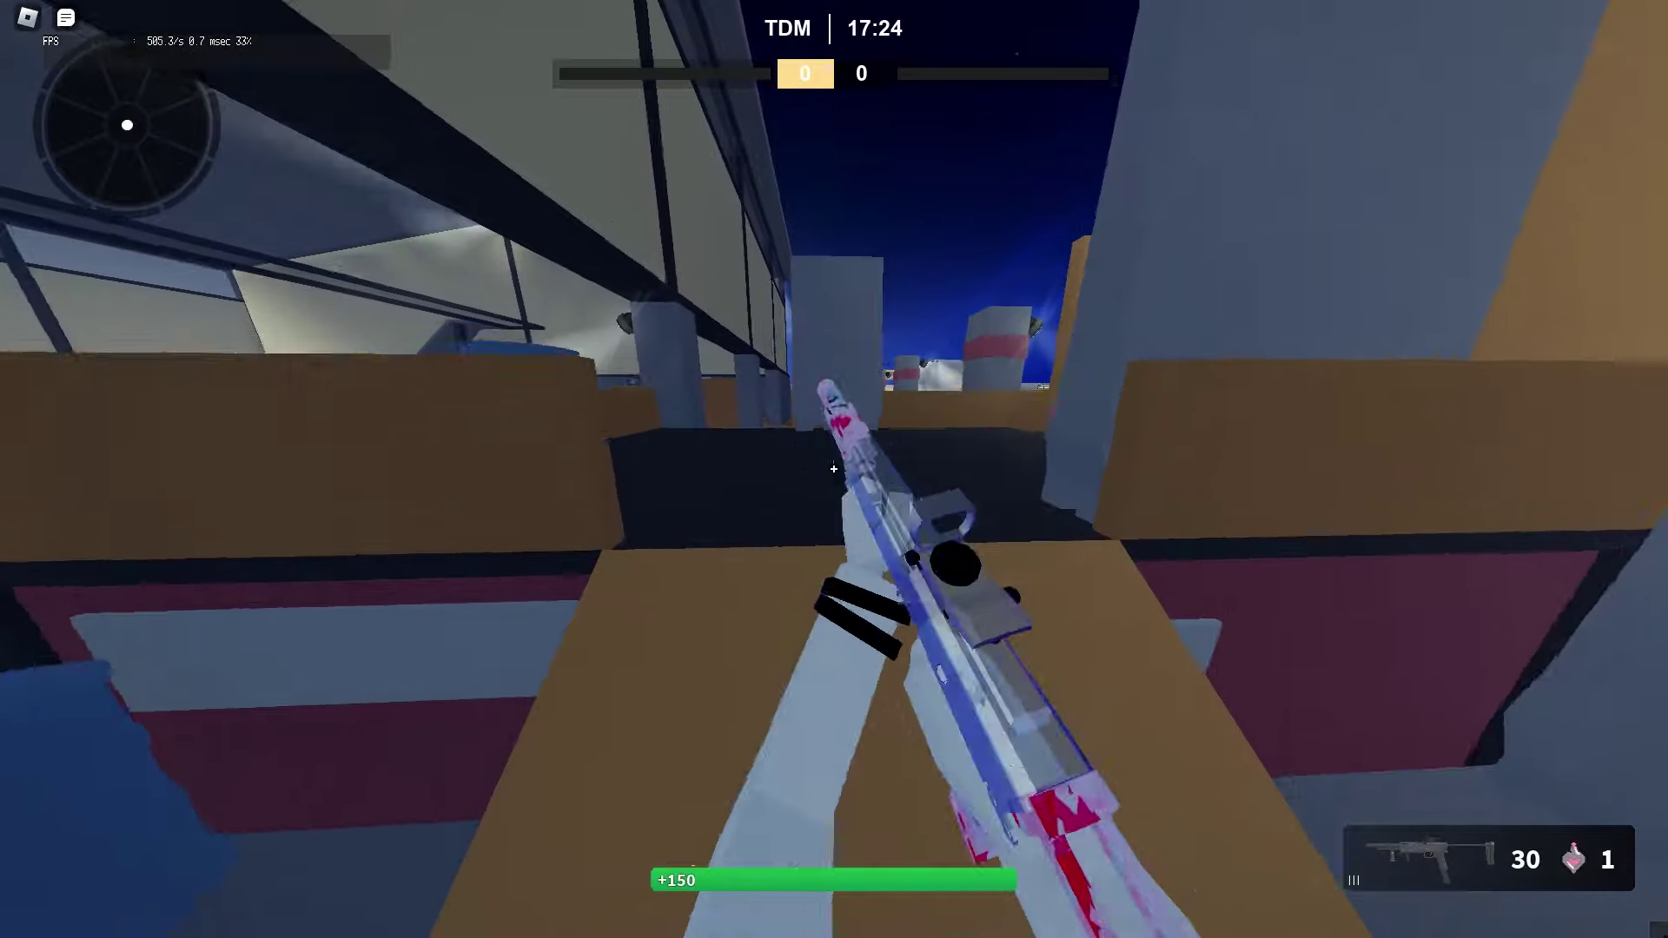
key(3)
key(space)
key(w)
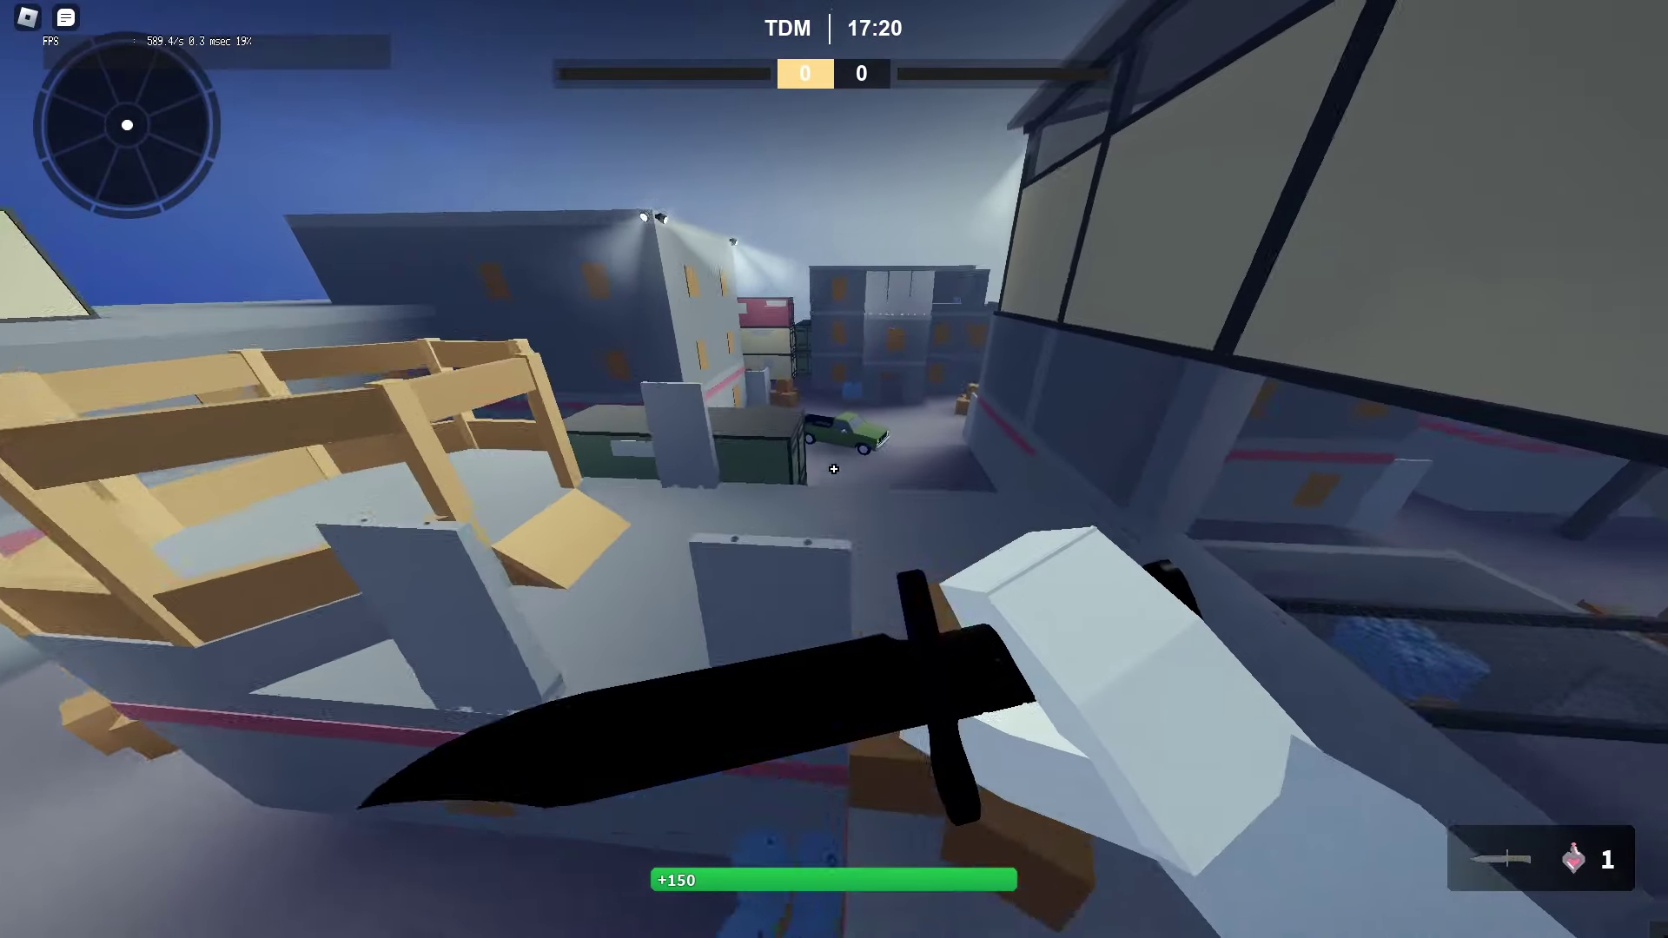
key(1)
key(2)
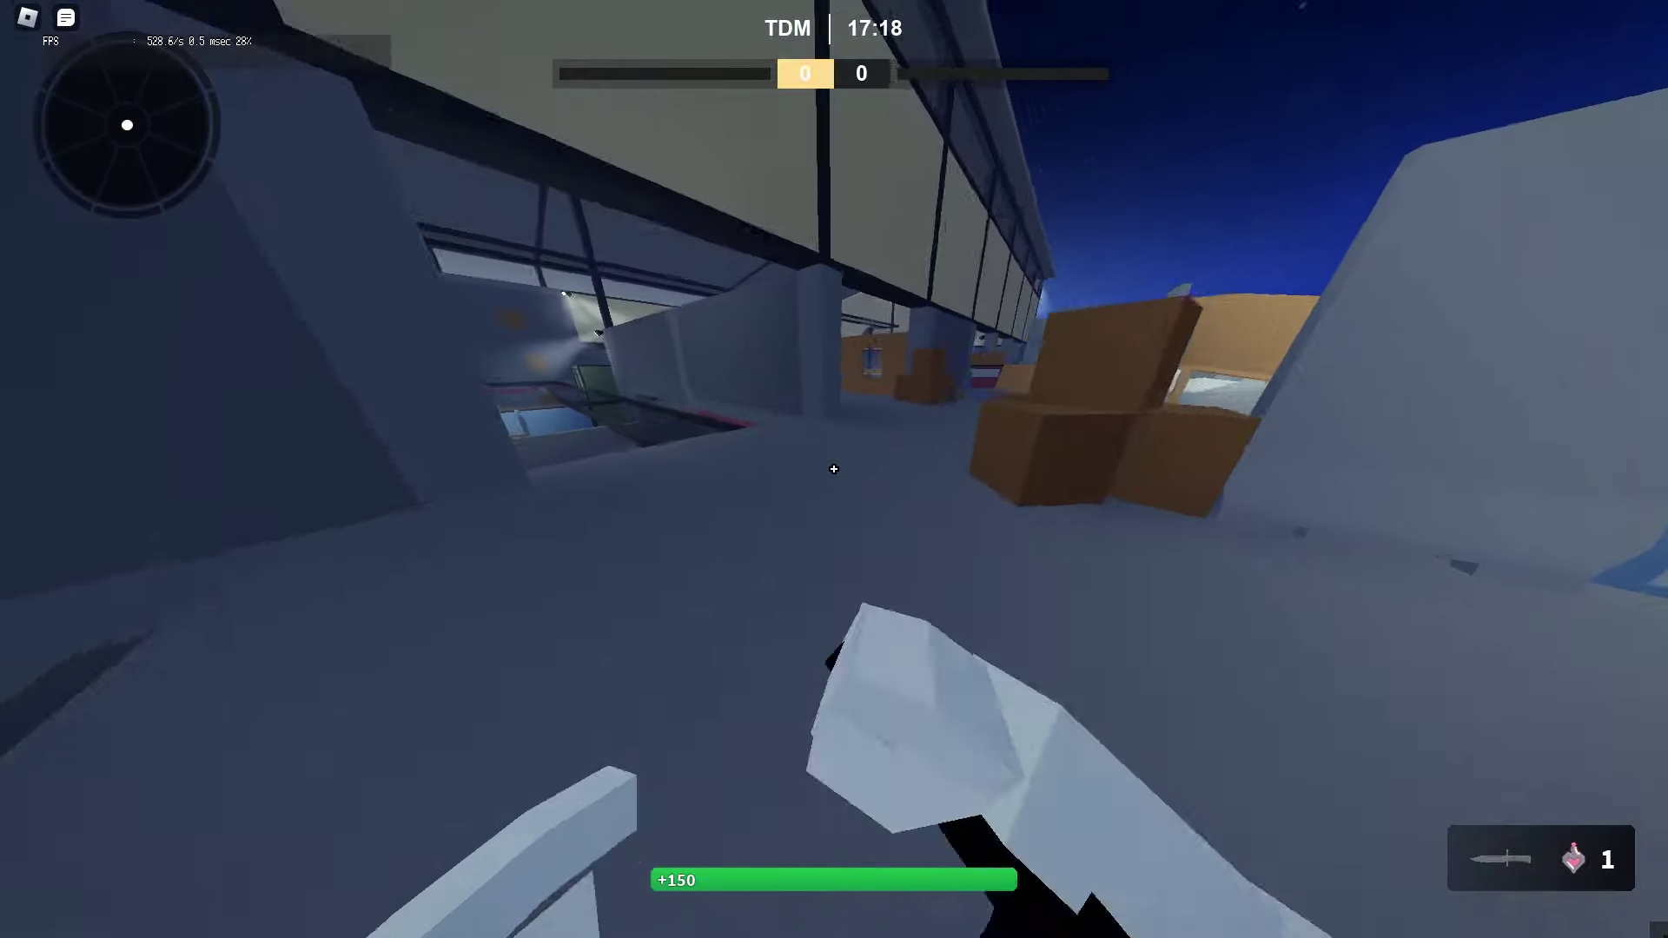
key(w)
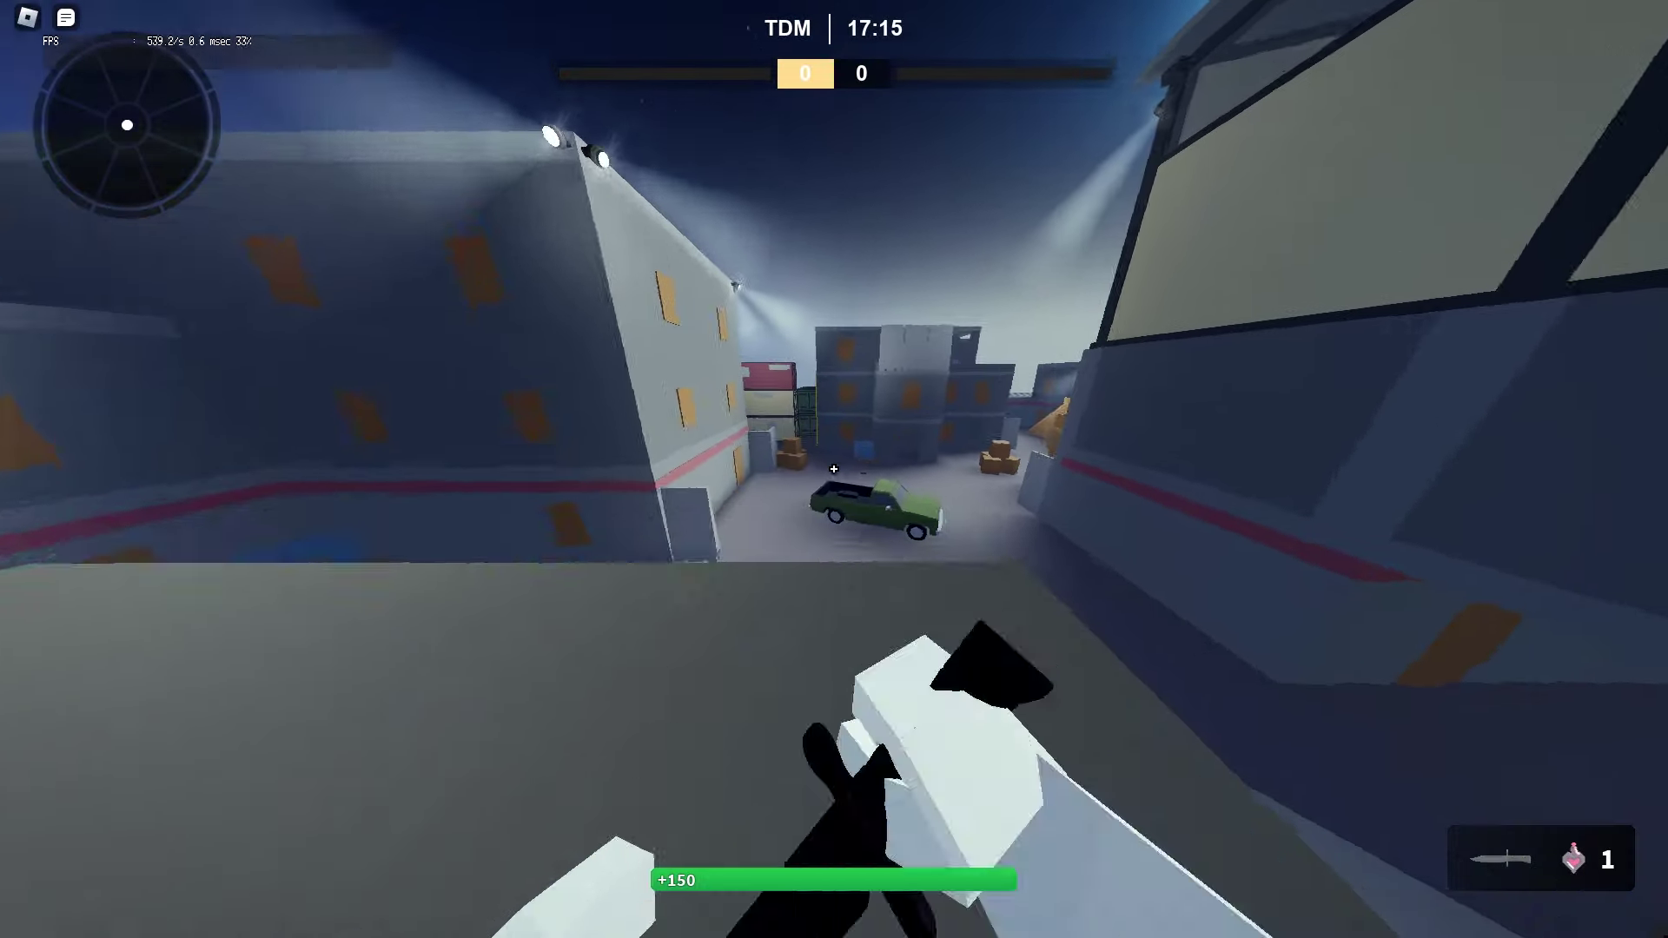
- Examine the crosshair over the green pickup through the rifle's sight, and return along the building with the knife
key(1)
key(w)
right_click(833, 469)
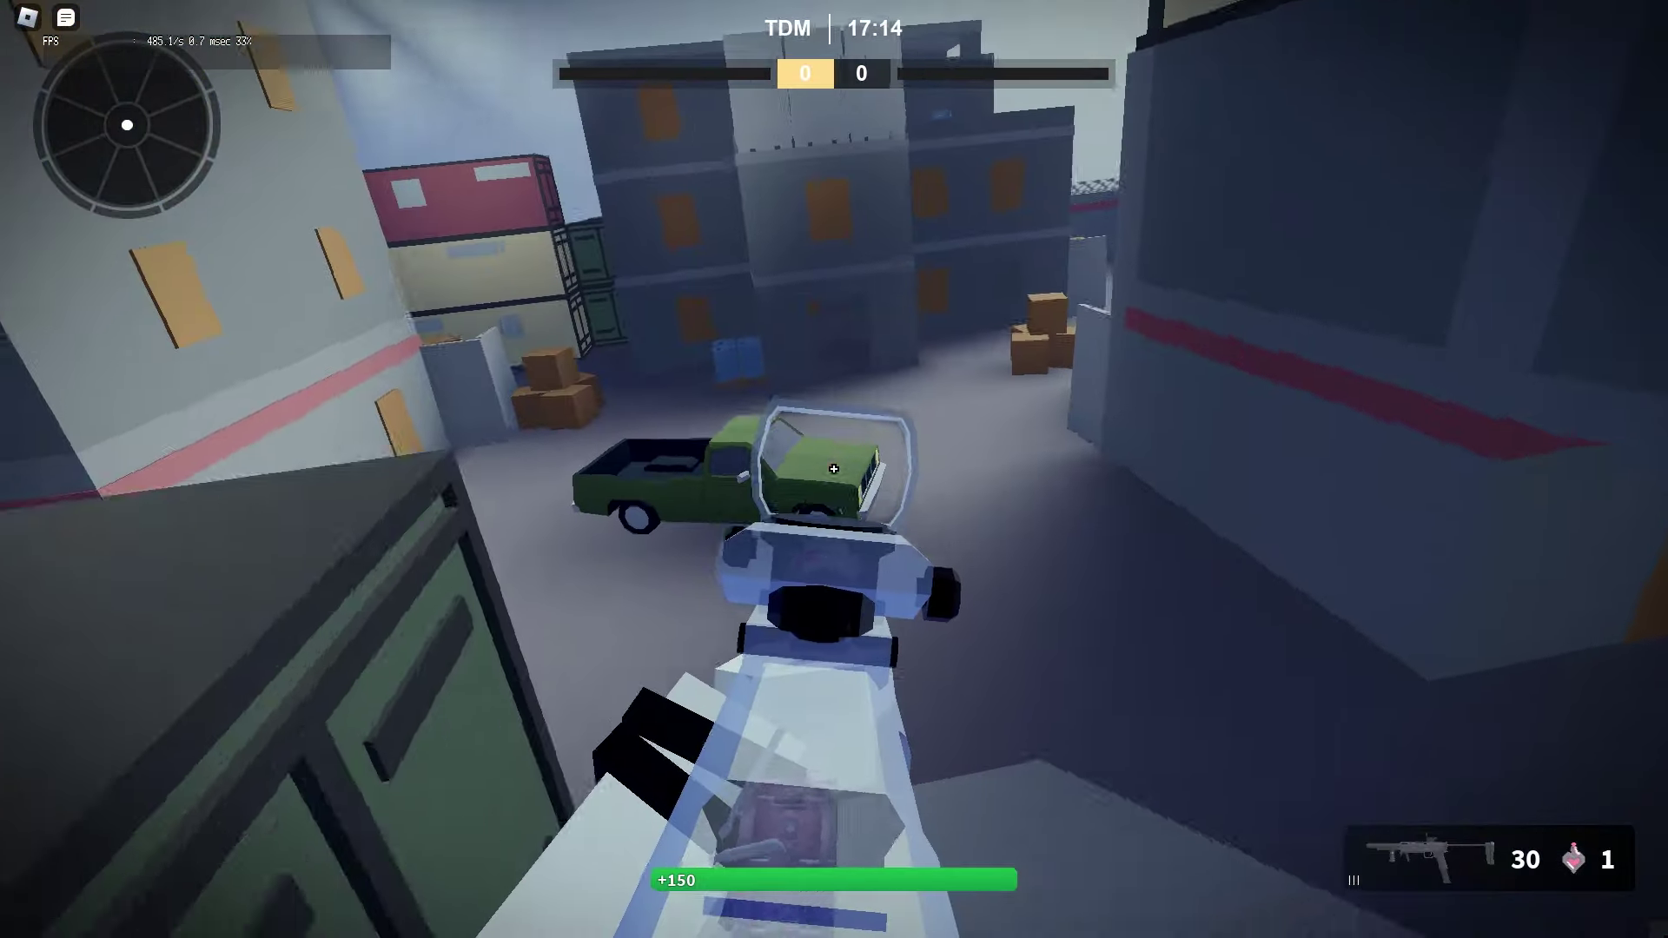
key(2)
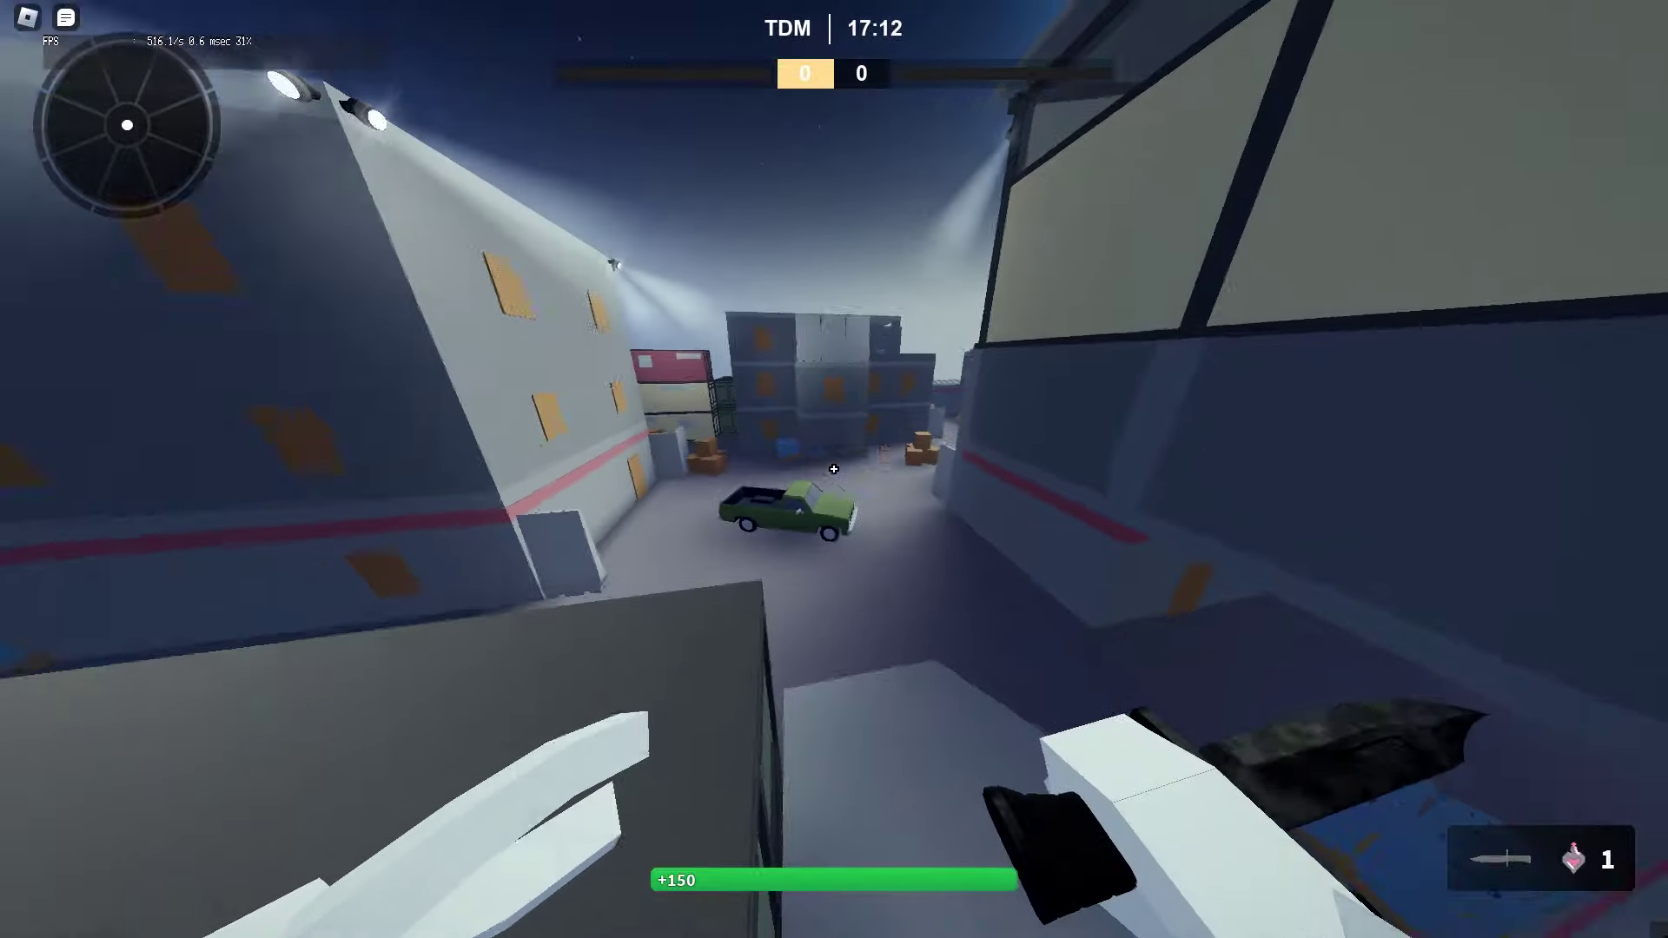
key(w)
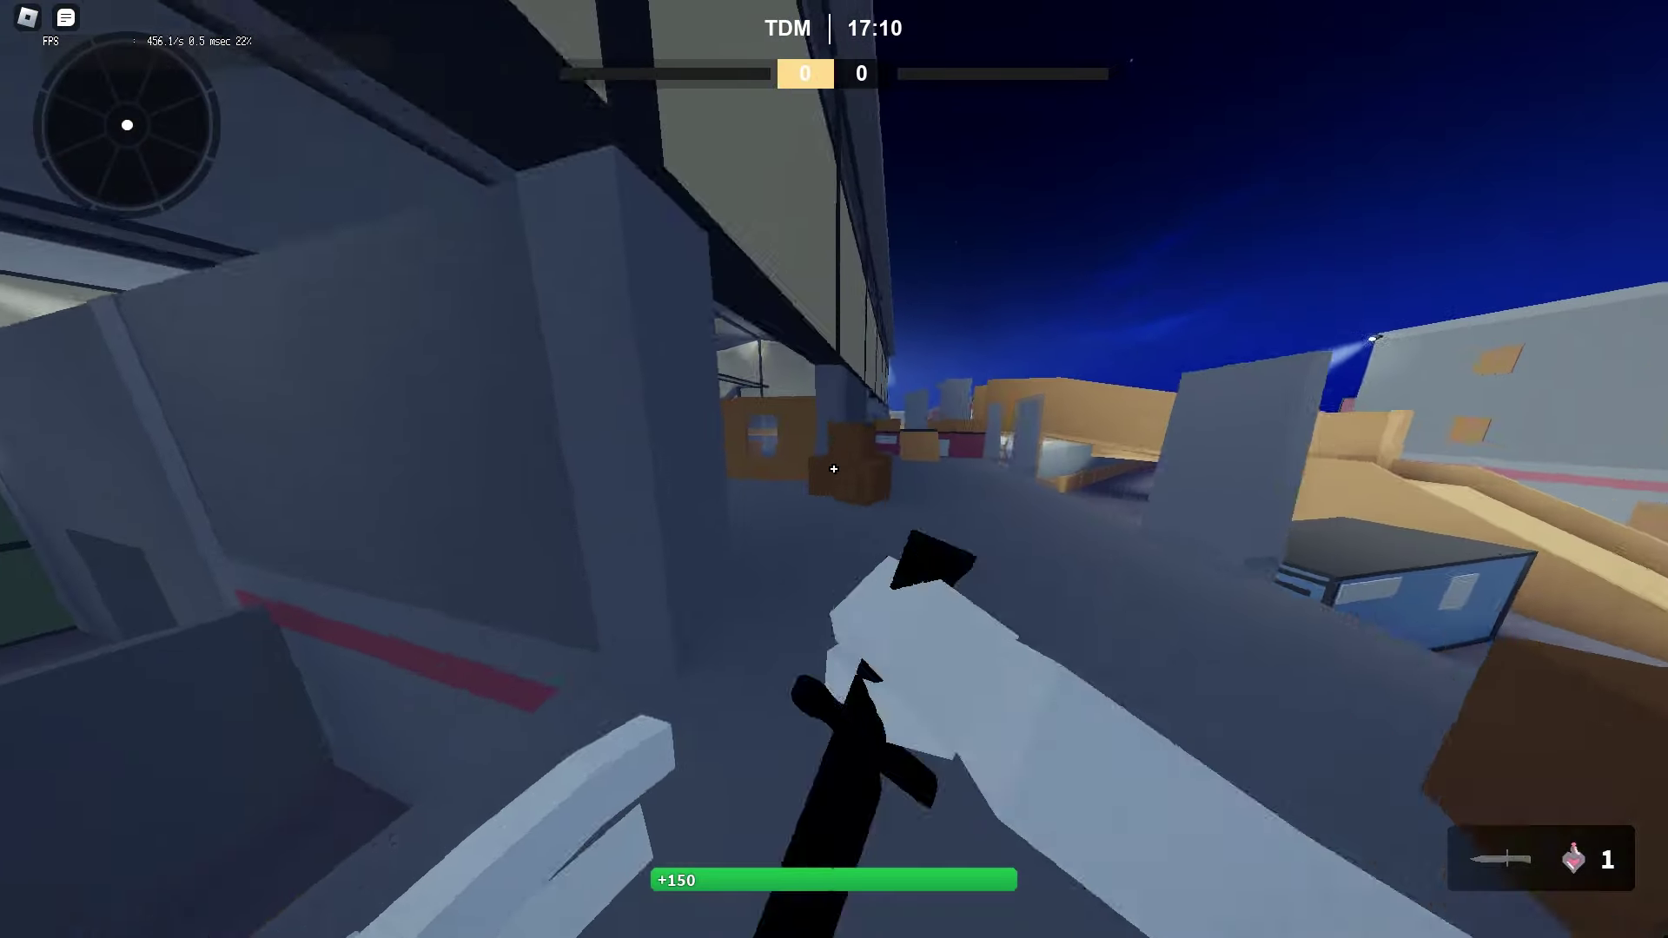
key(space)
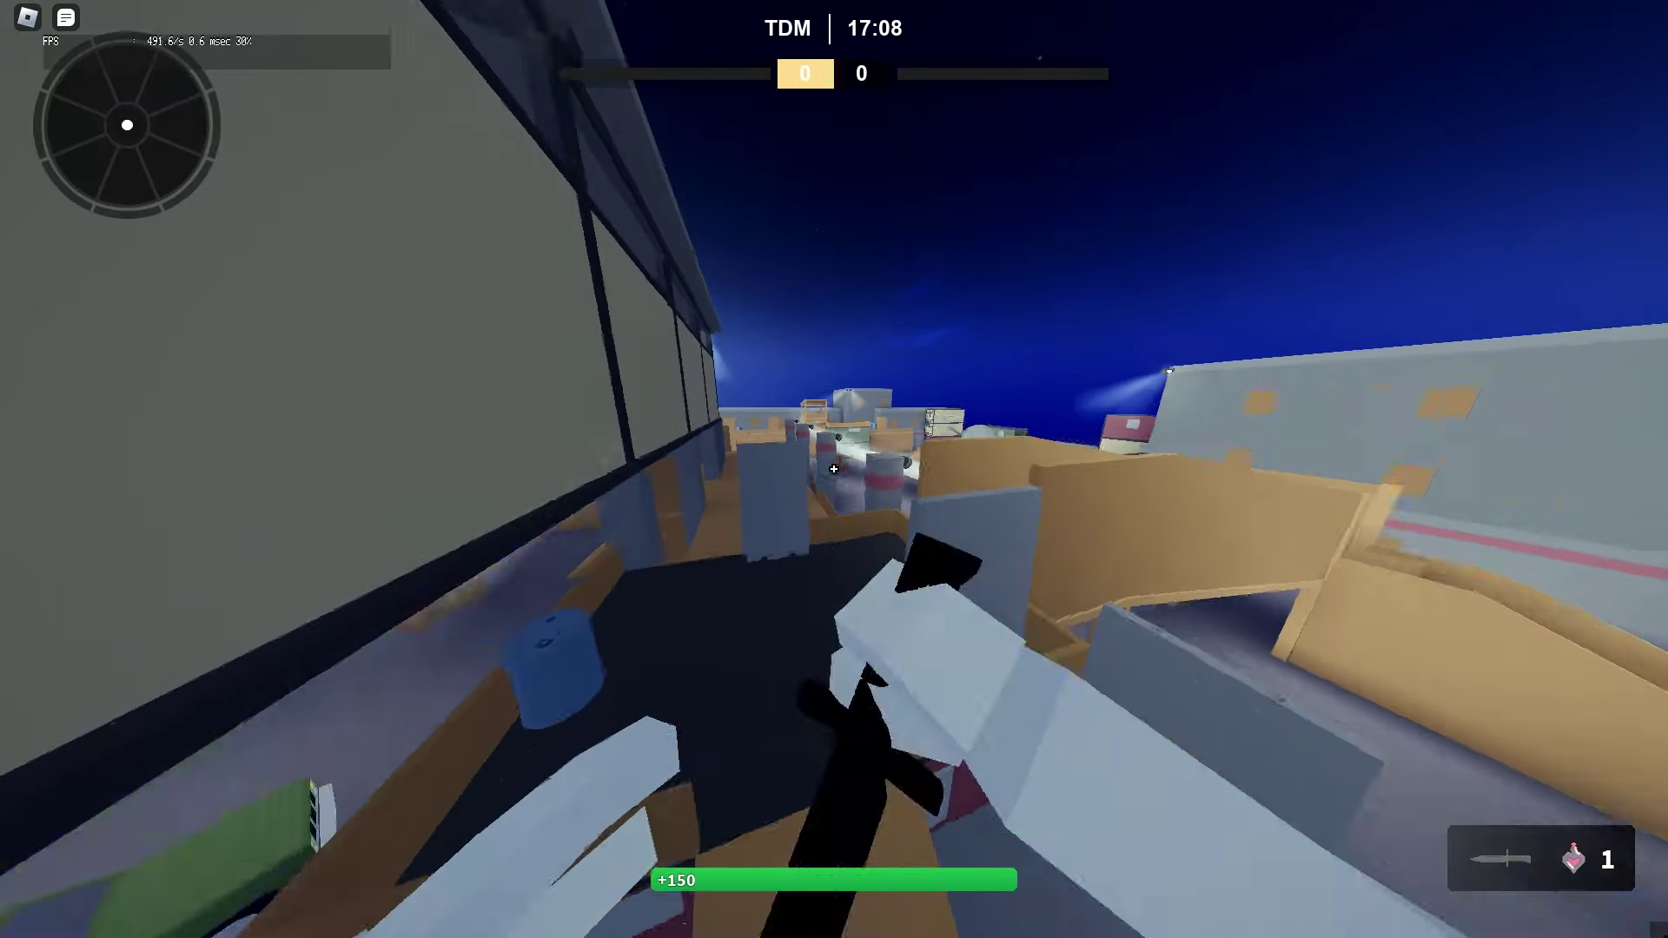
key(w)
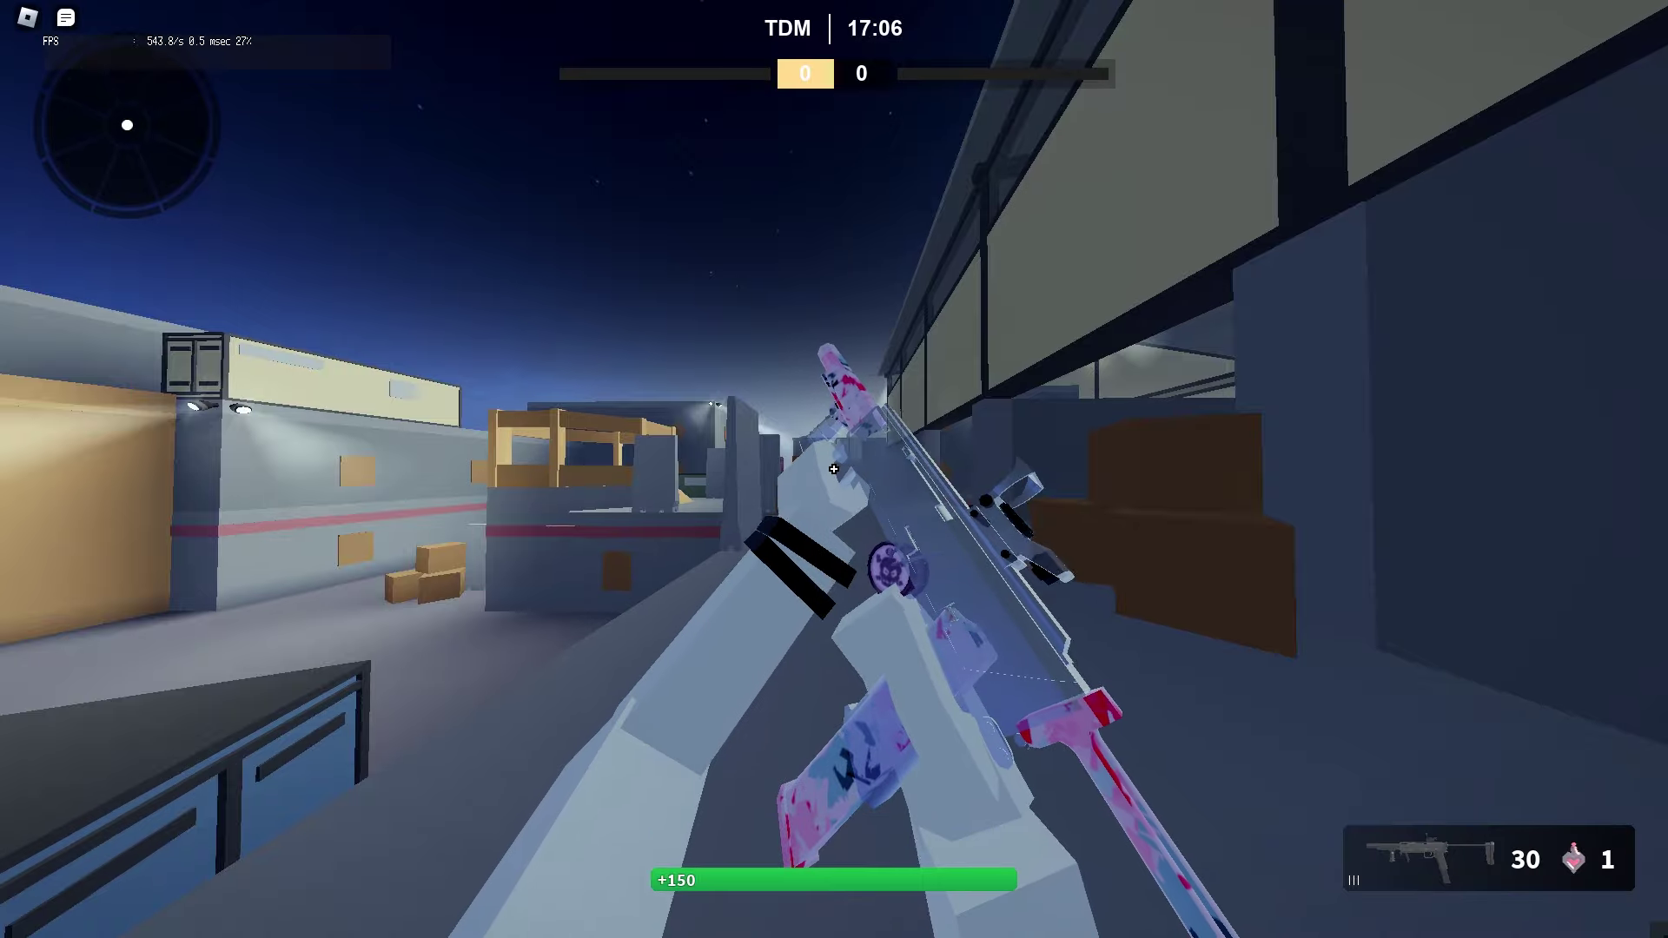
- Compare the crosshair with the rifle carried and with the knife out while running and jumping beside the building
key(w)
key(w)
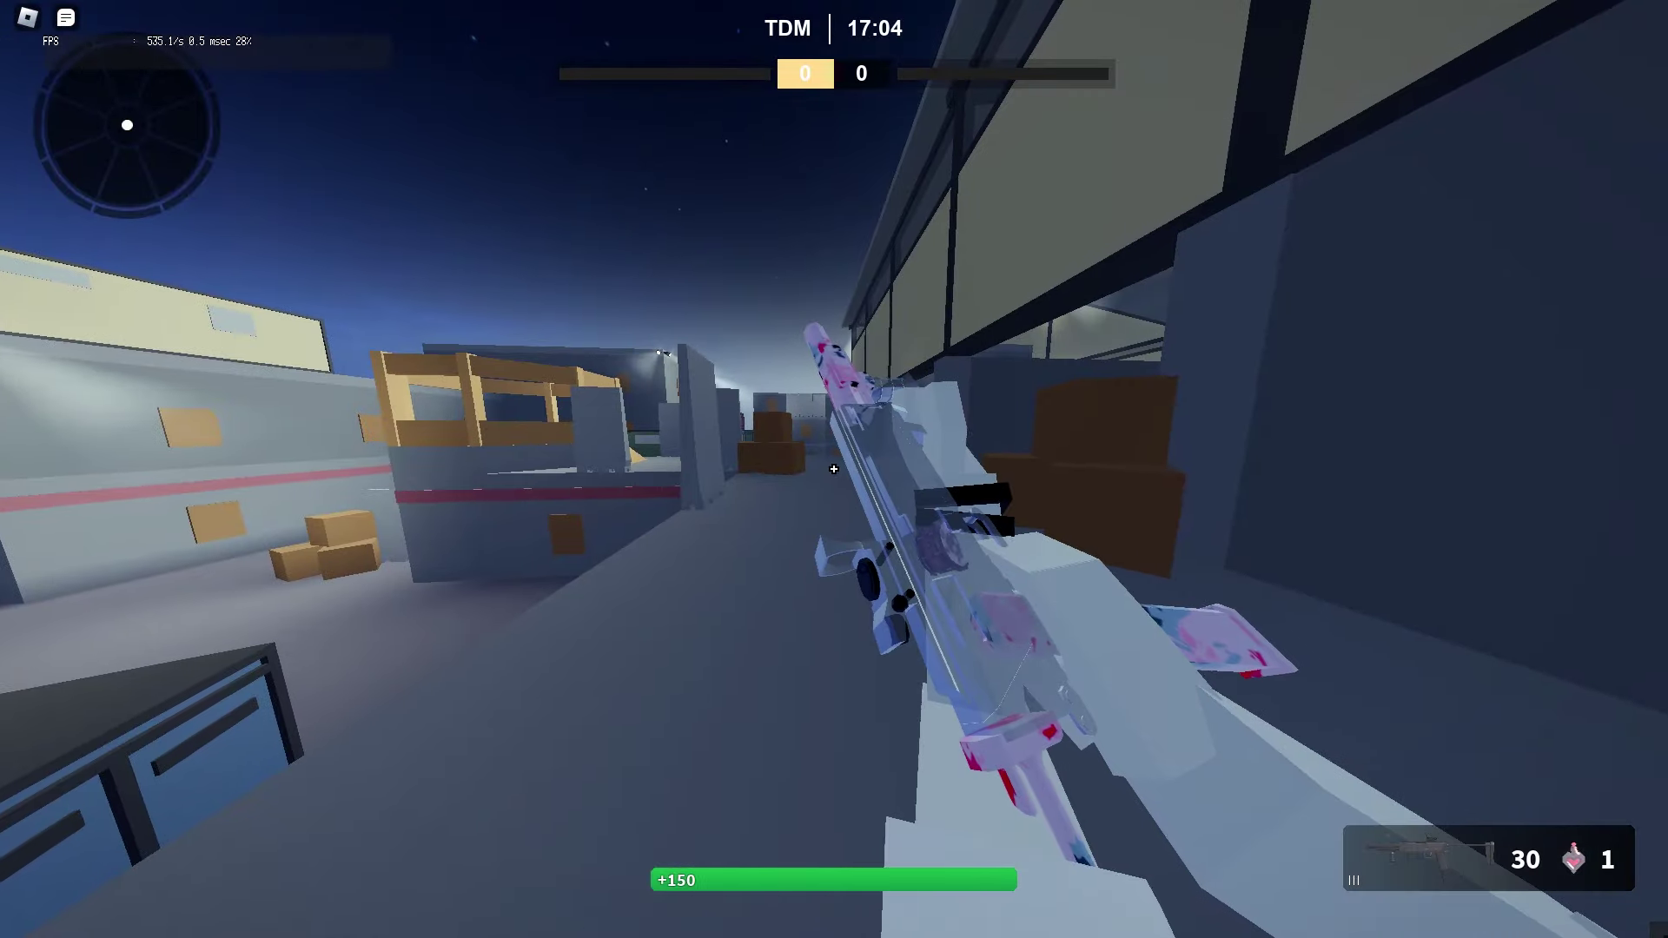
key(w)
key(3)
key(space)
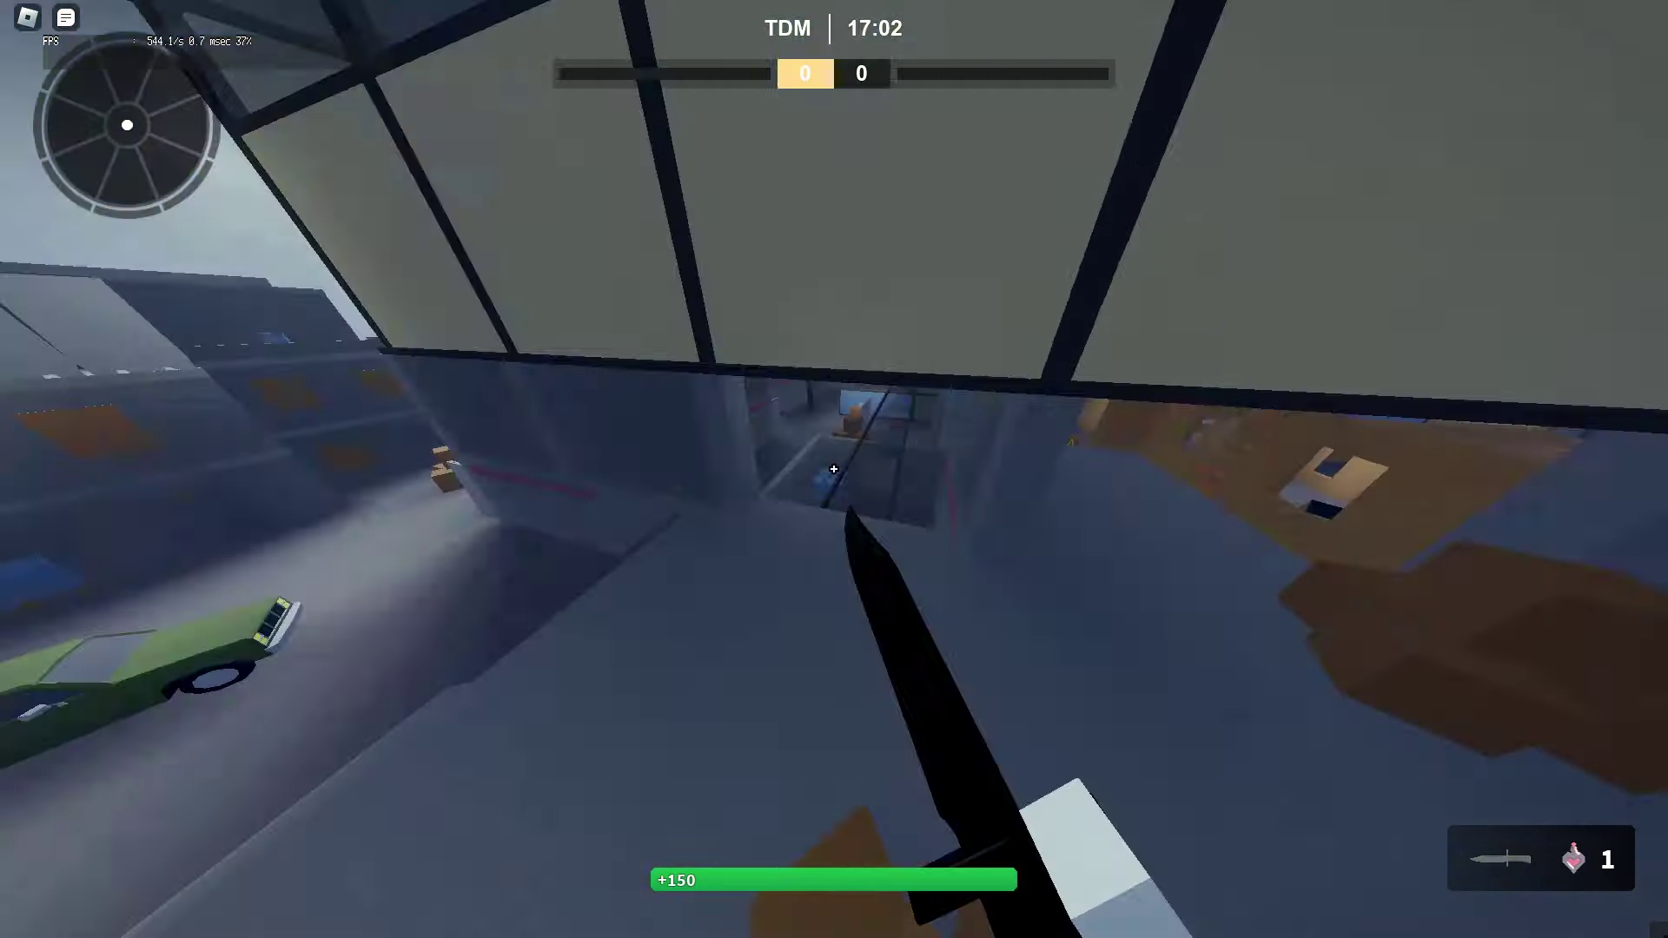
key(w)
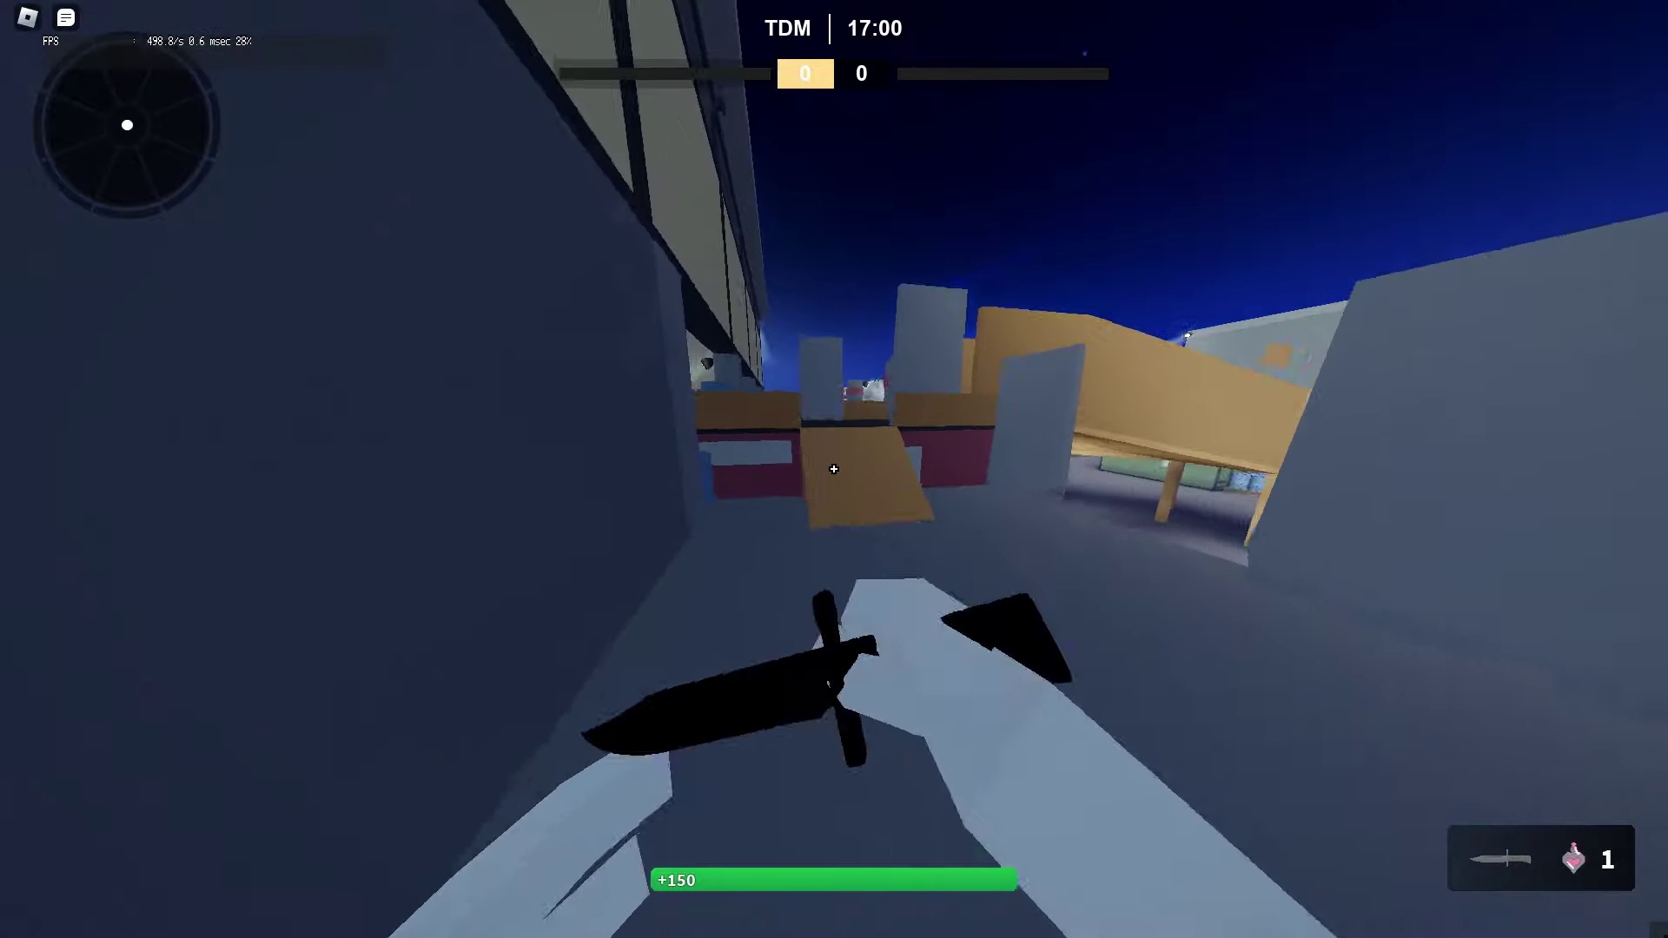
key(w)
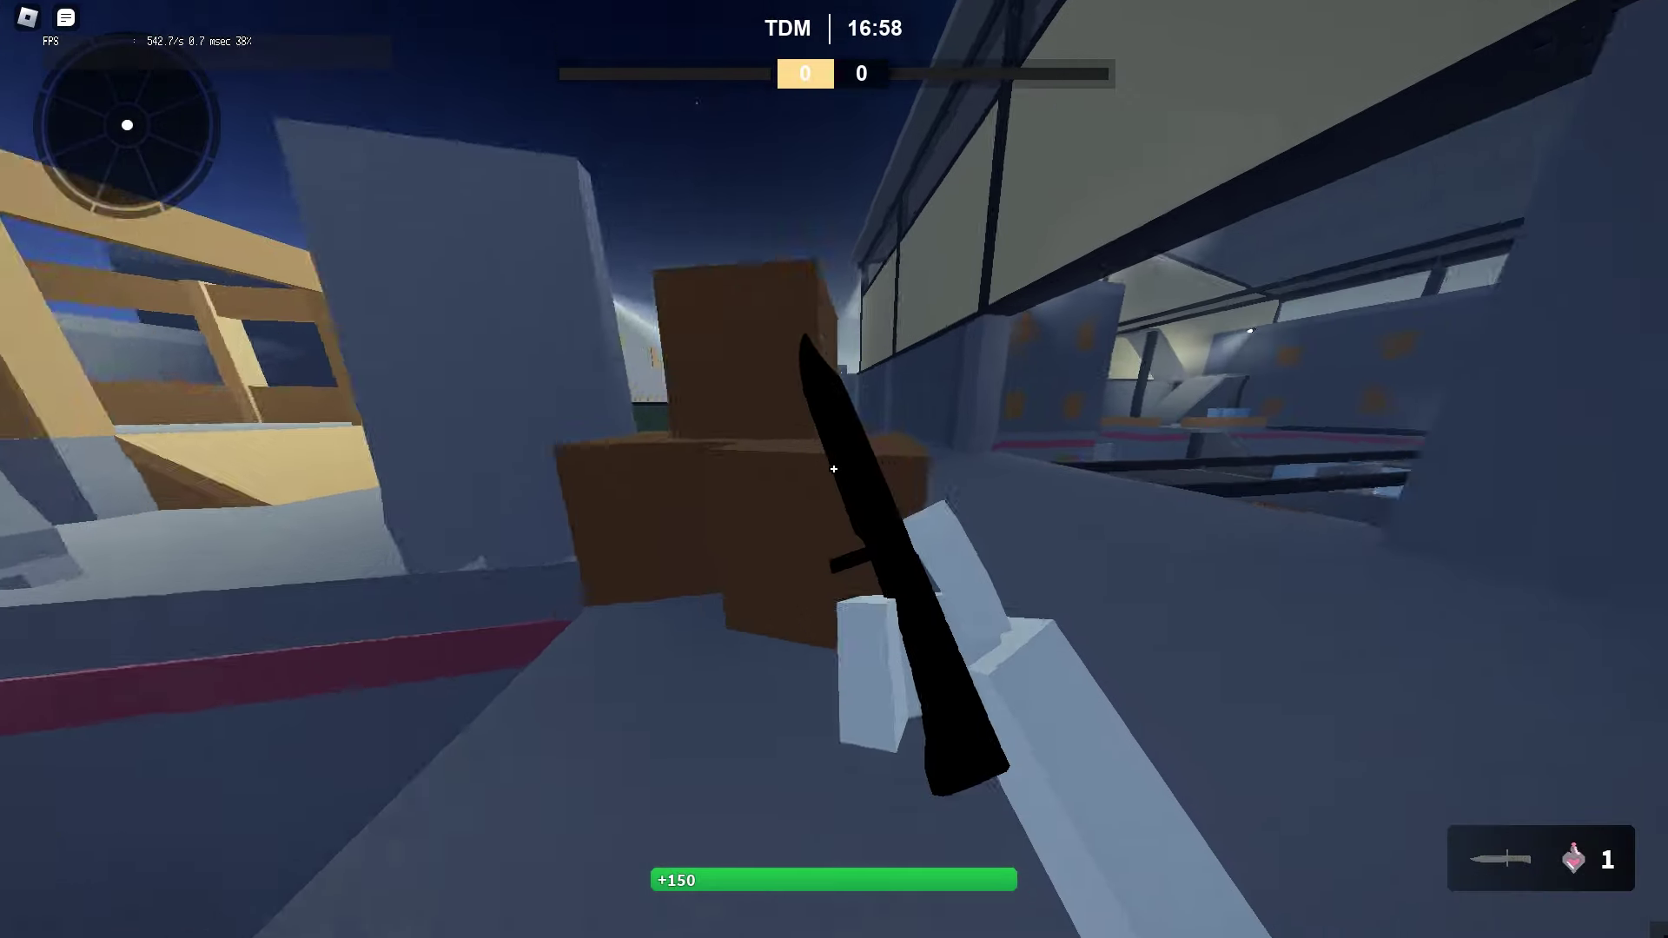
- Check the crosshair while slashing and jumping around the brown crates with the knife, finishing with the rifle equipped
key(w)
key(space)
click(834, 469)
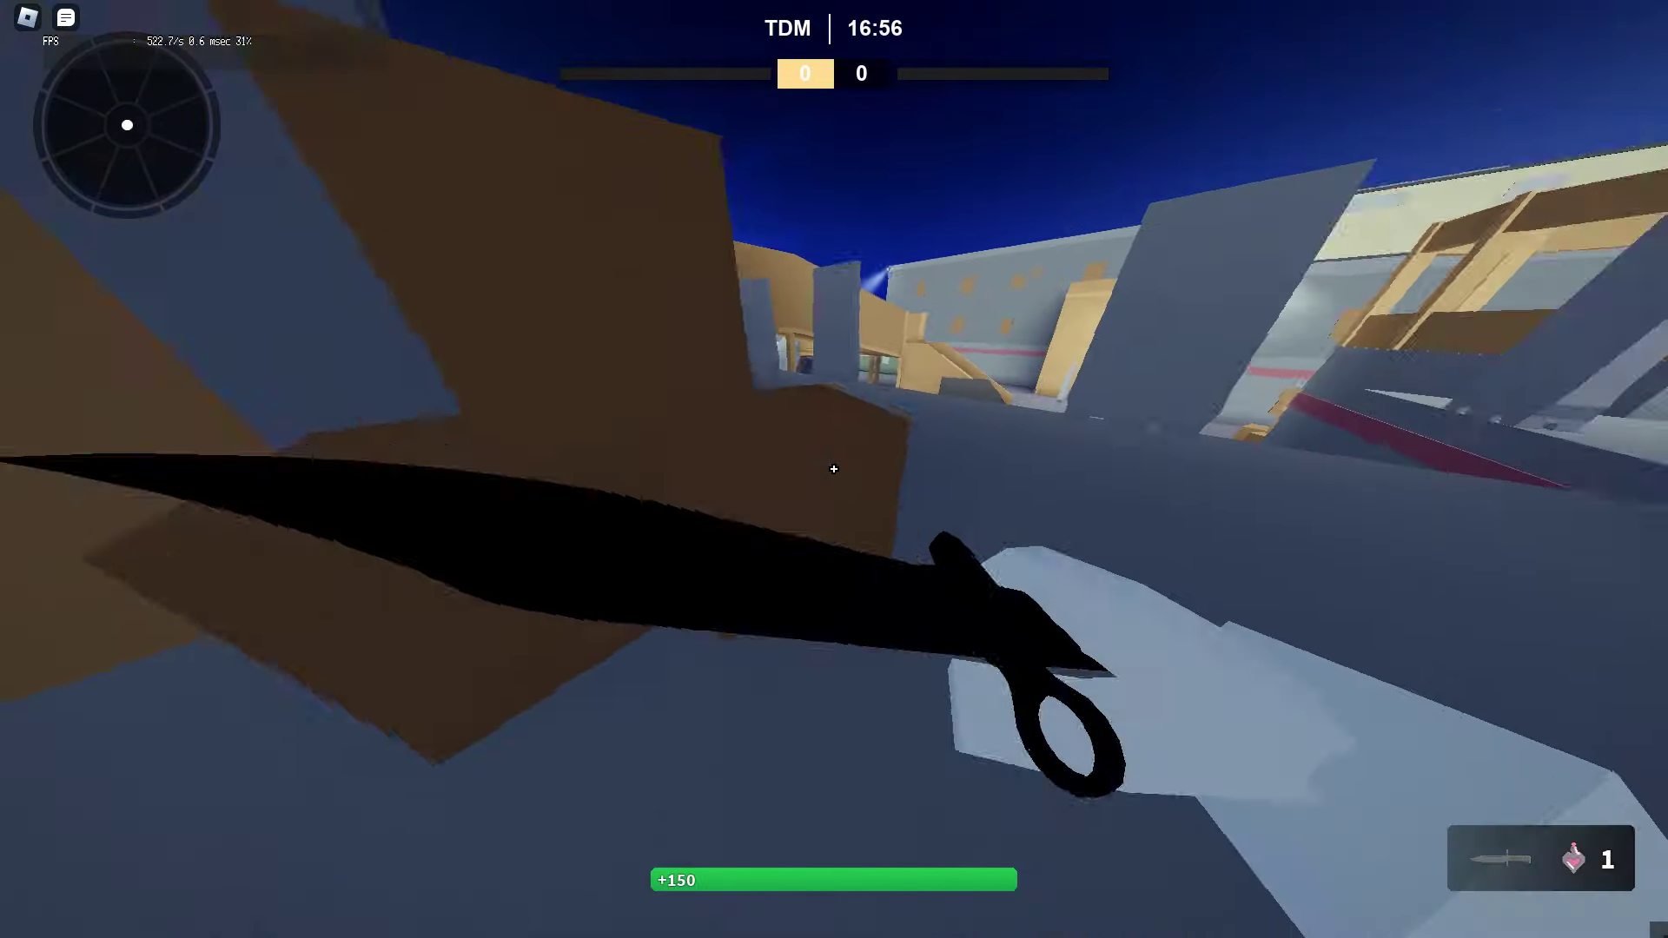
key(w)
key(space)
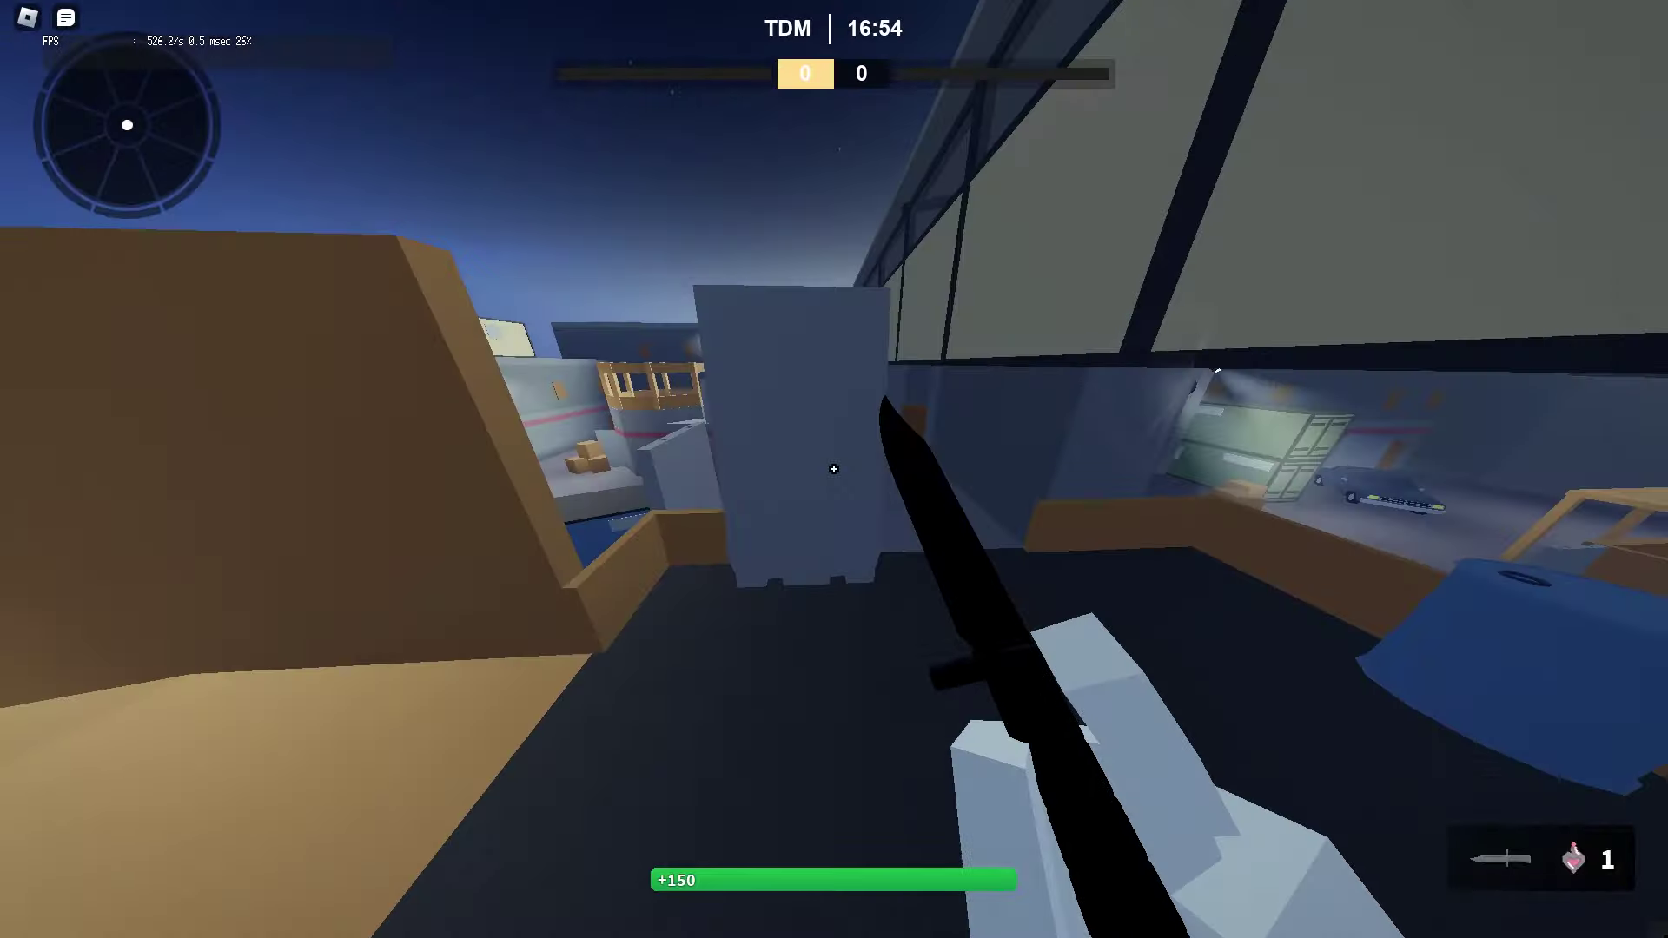
key(w)
key(1)
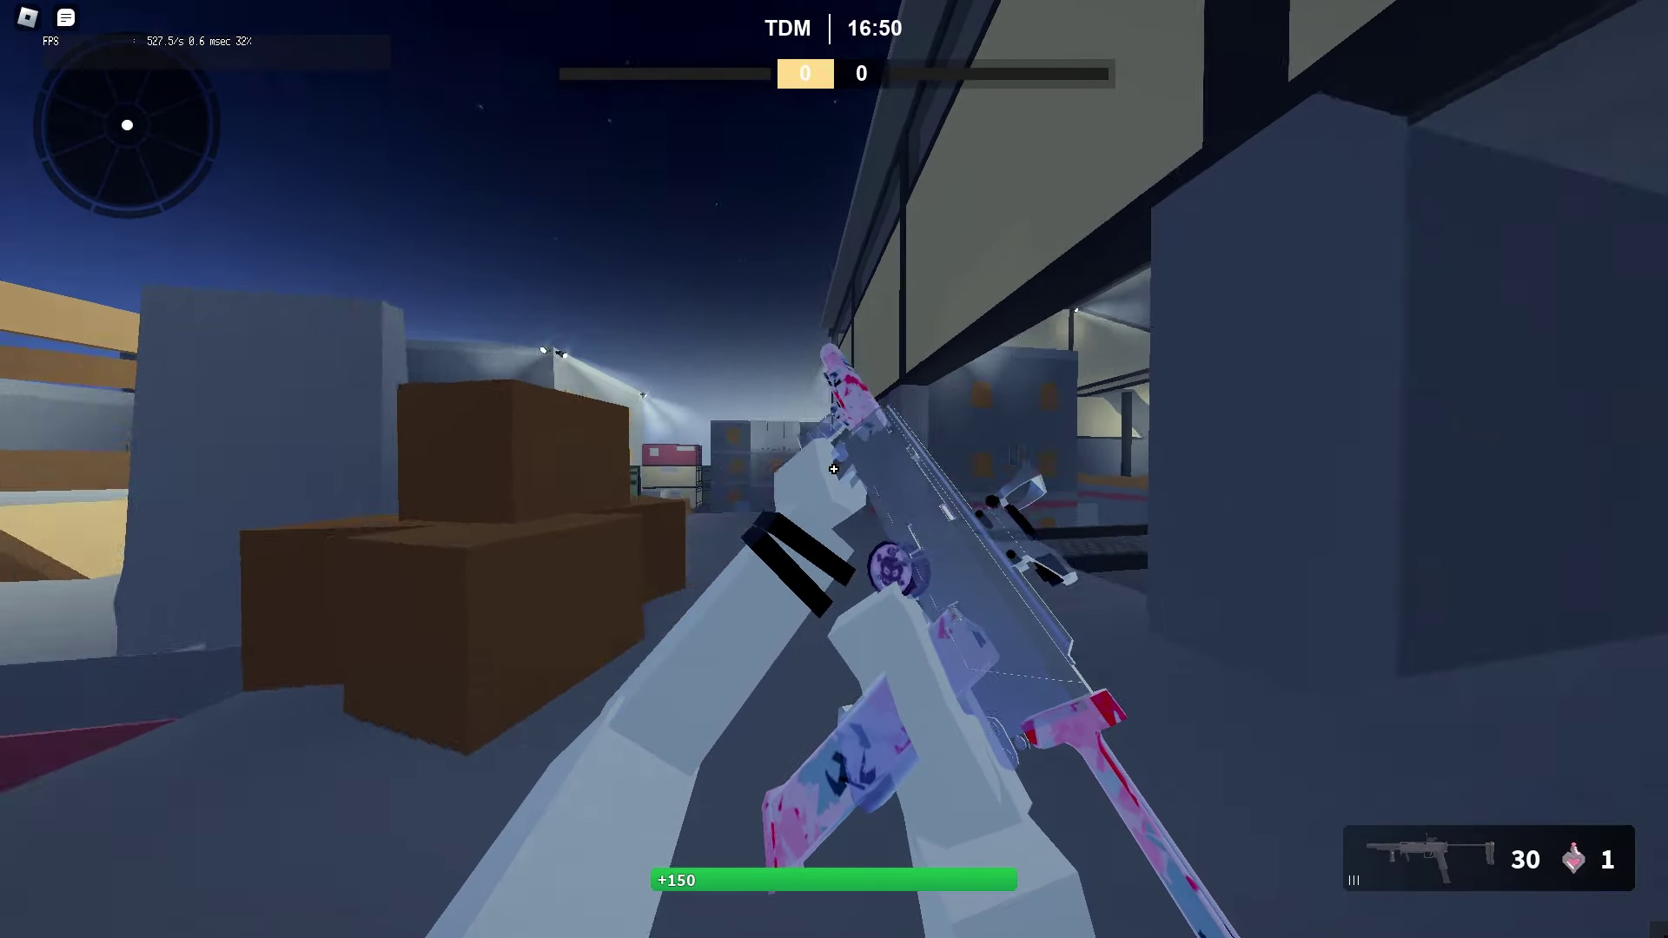
key(w)
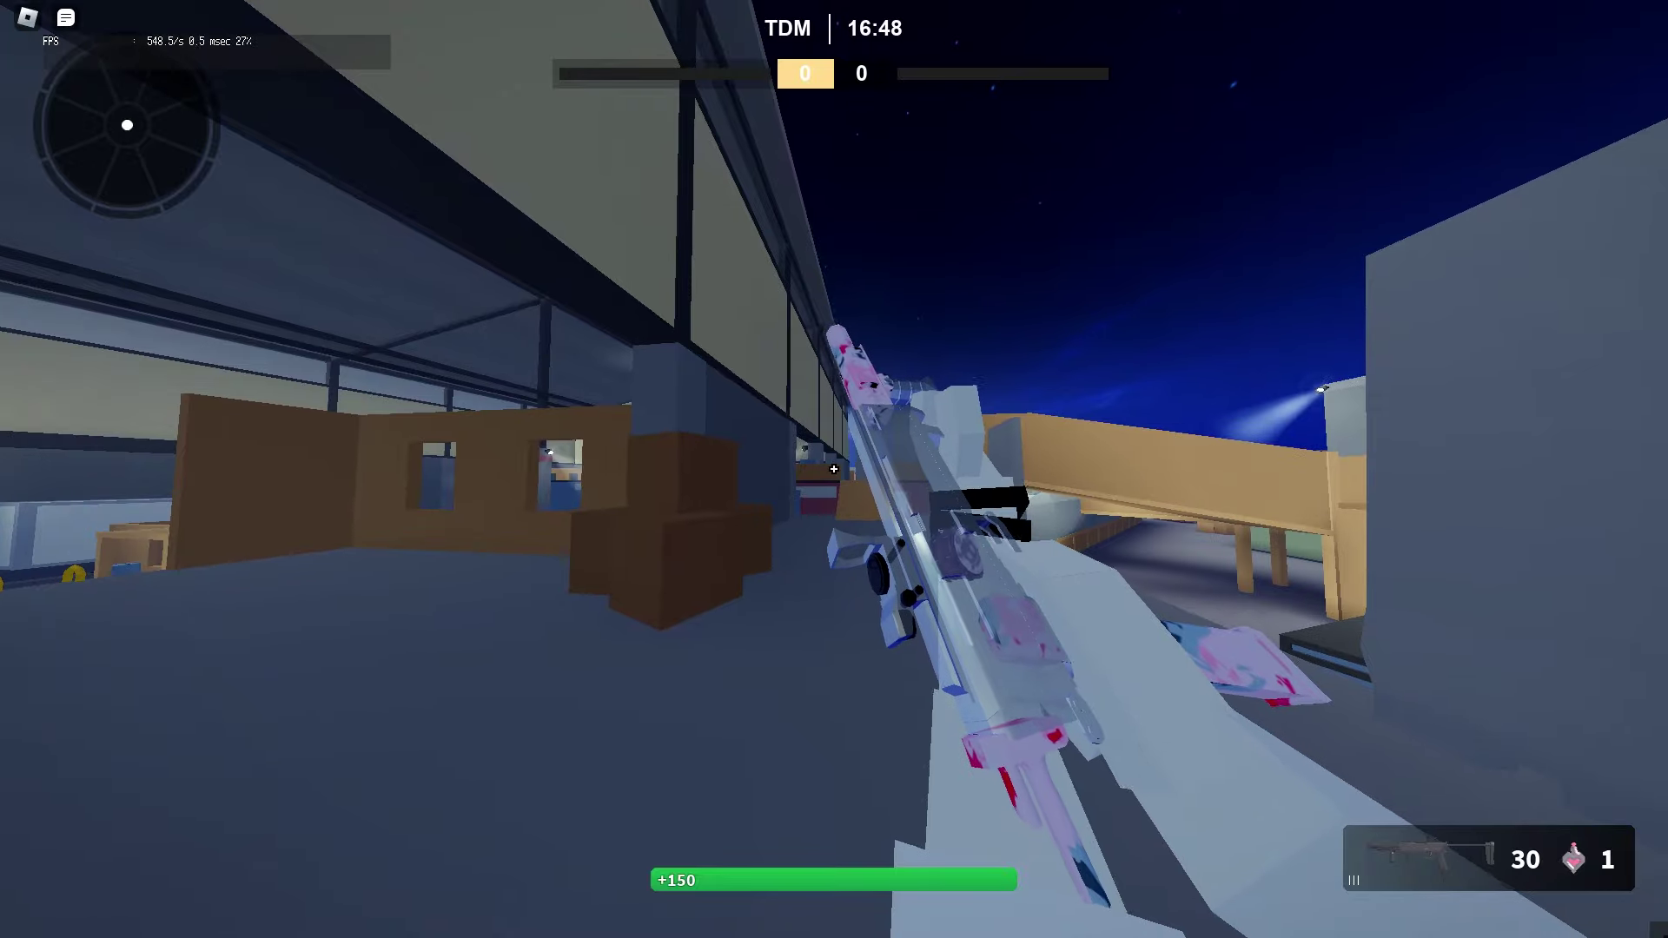